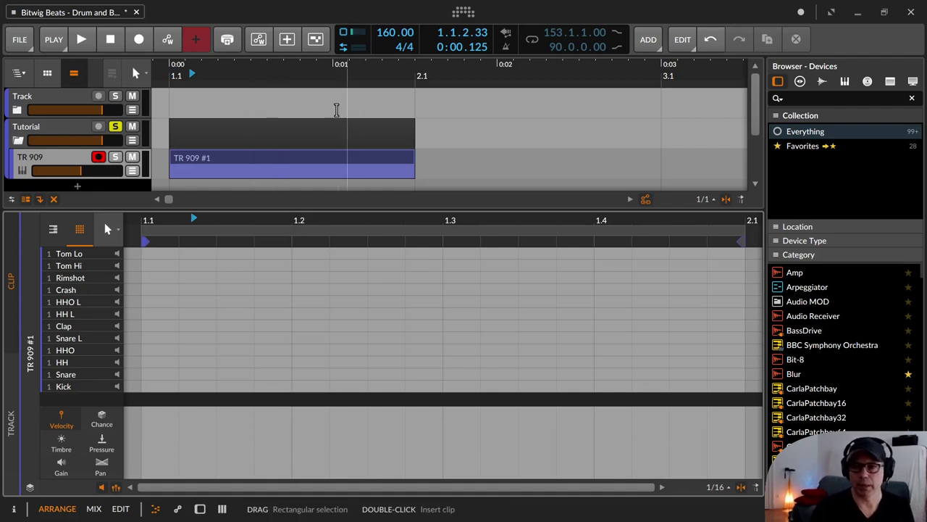
Move the play position to the start and set the arranger loop to the one-bar TR 909 clip
click(300, 158)
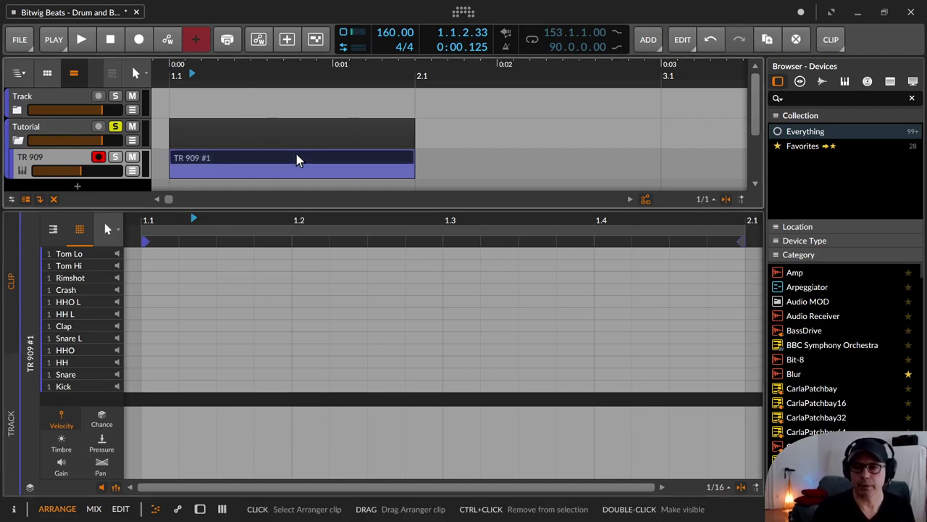
key(Home)
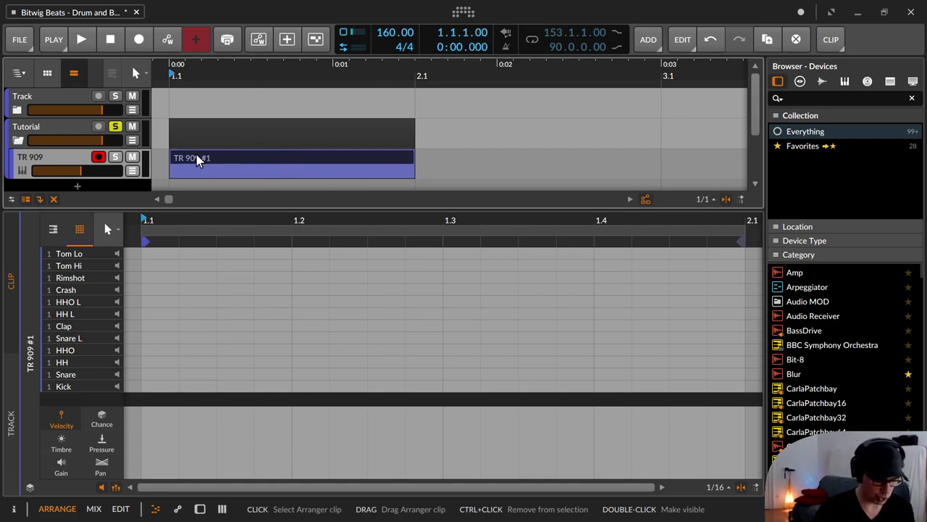
key(ctrl+l)
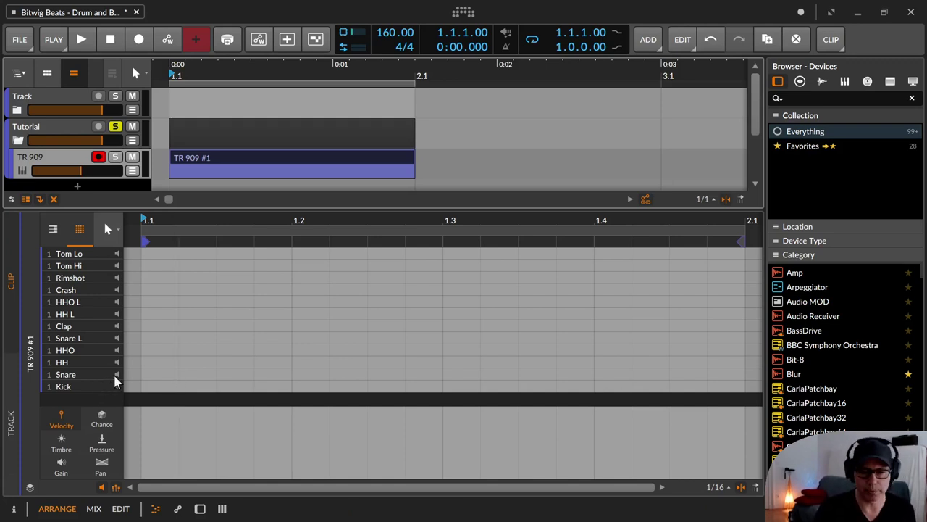
Draw sixteenth-length snare notes at 1.2 and 1.4 in the TR 909 clip and play the loop
click(304, 373)
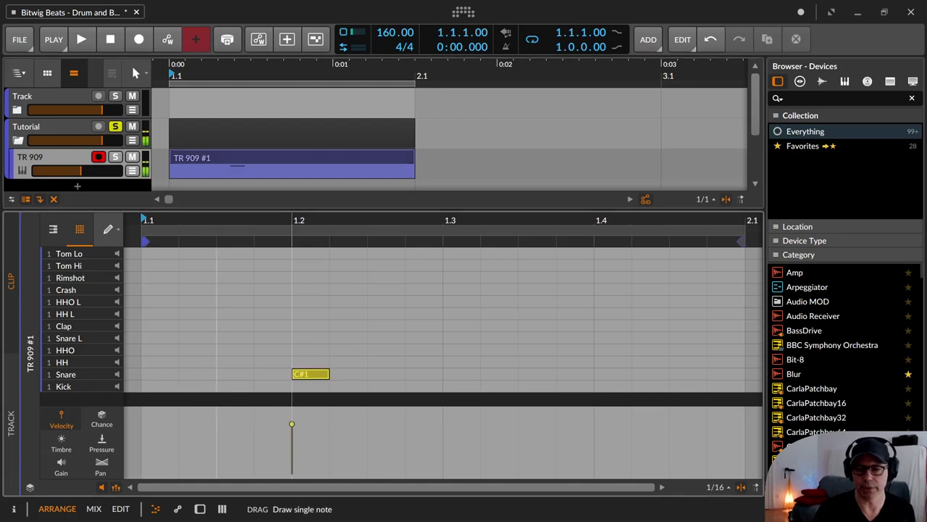
click(603, 374)
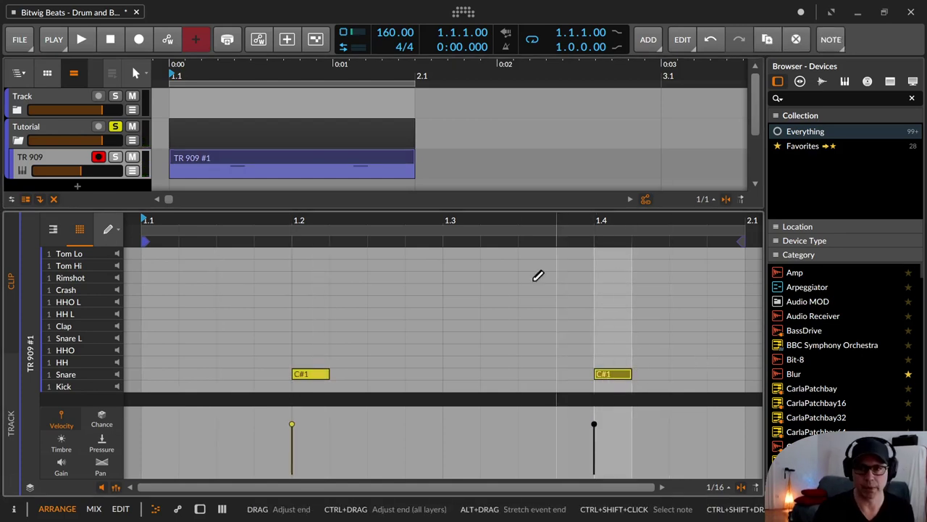
key(space)
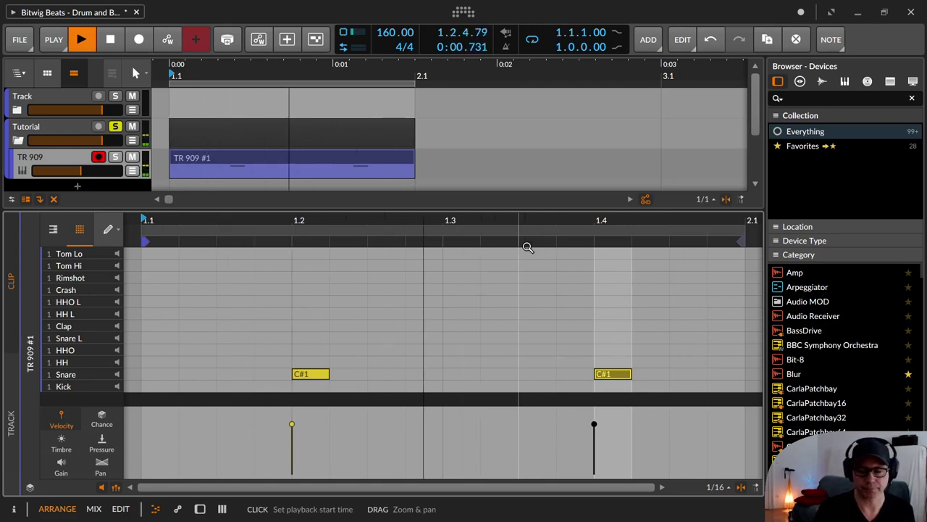
key(space)
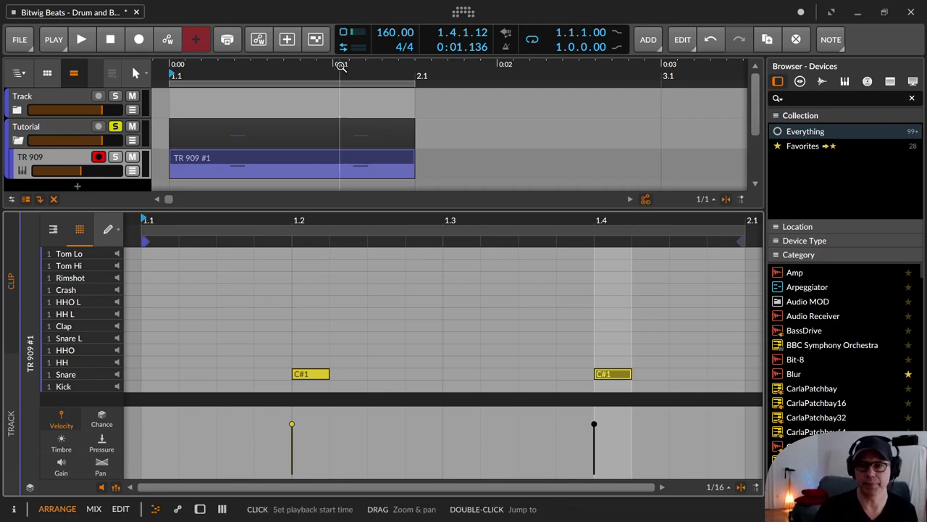
drag(345, 74, 345, 108)
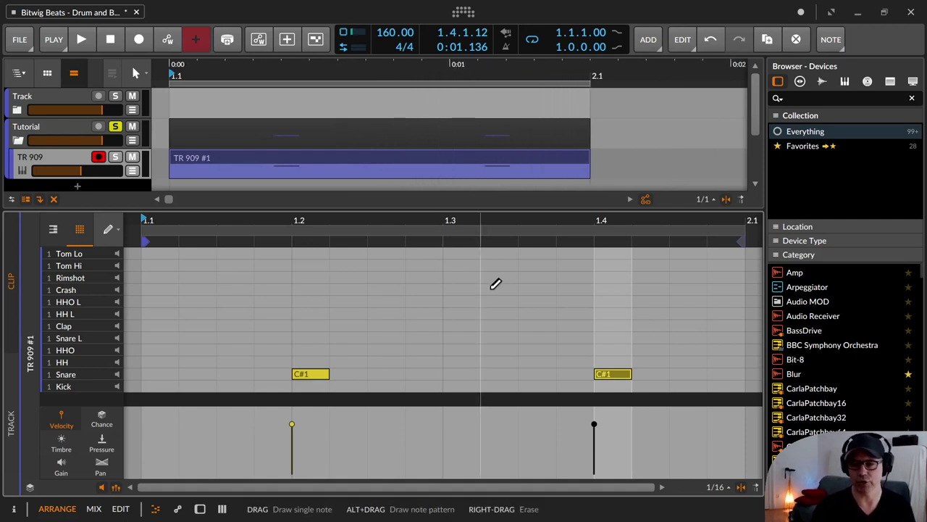
right_click(323, 358)
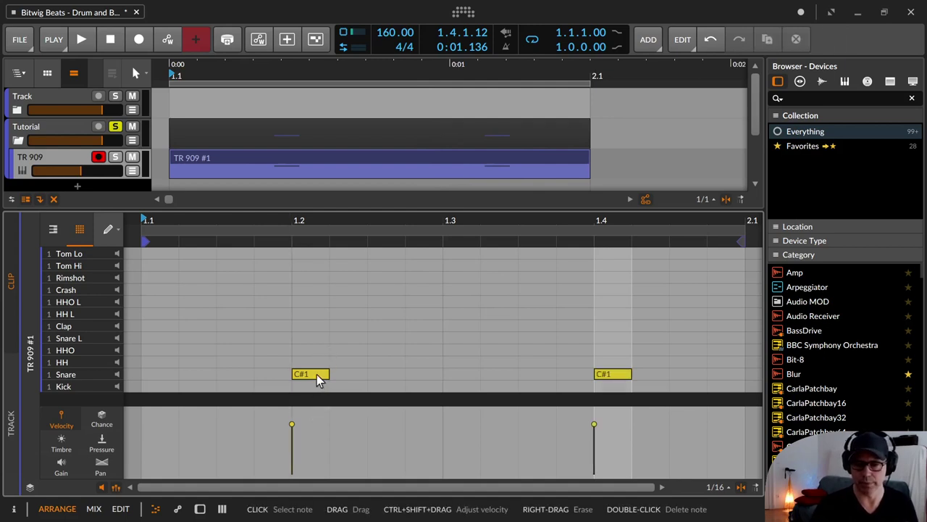
right_click(323, 373)
click(318, 373)
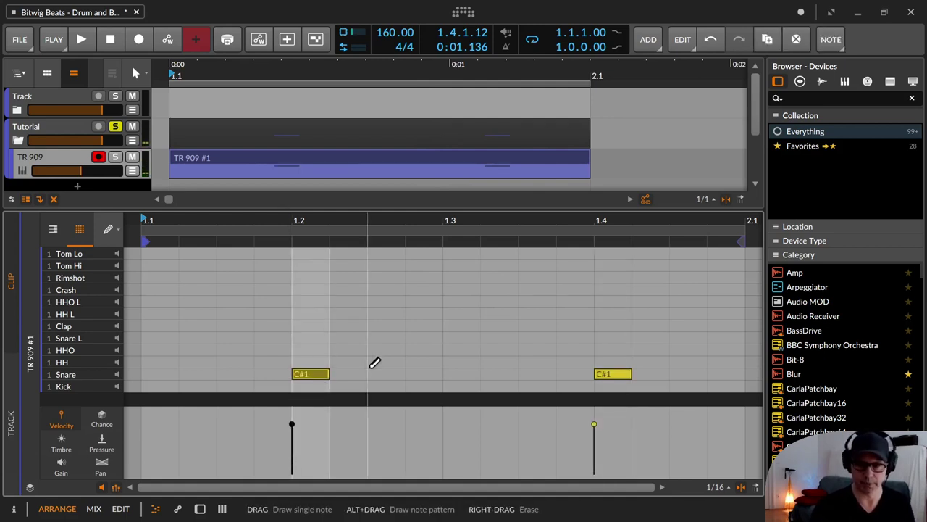
key(ctrl+a)
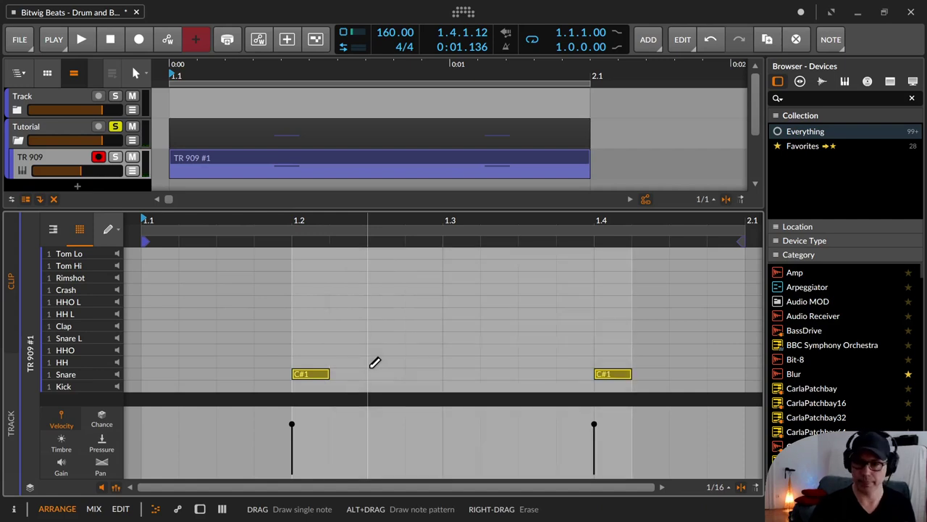
key(Escape)
Raise the velocity of both snare notes to the top of the velocity range and play the loop
key(1)
right_click(370, 370)
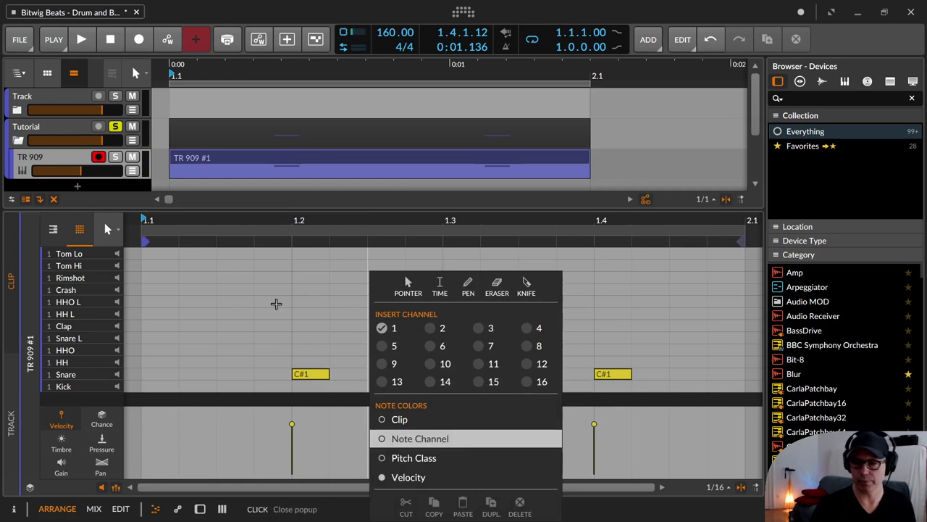
click(276, 303)
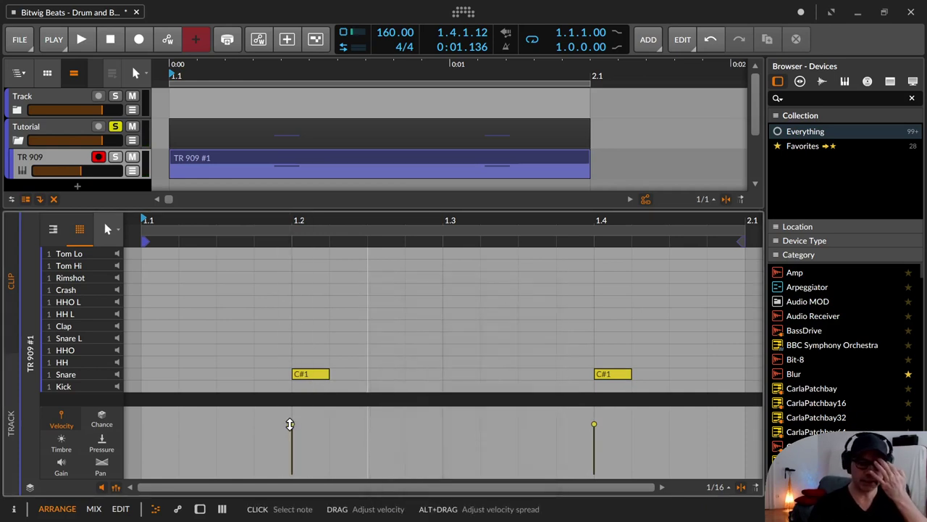
mouse_move(290, 424)
mouse_down()
mouse_move(289, 395)
mouse_move(292, 477)
mouse_move(292, 399)
mouse_move(294, 420)
mouse_up()
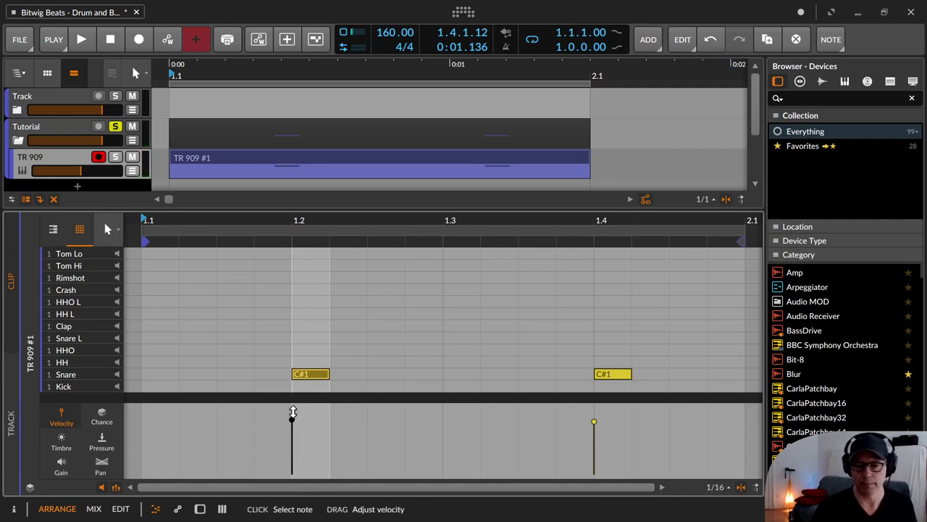
drag(292, 417, 292, 408)
drag(594, 421, 594, 408)
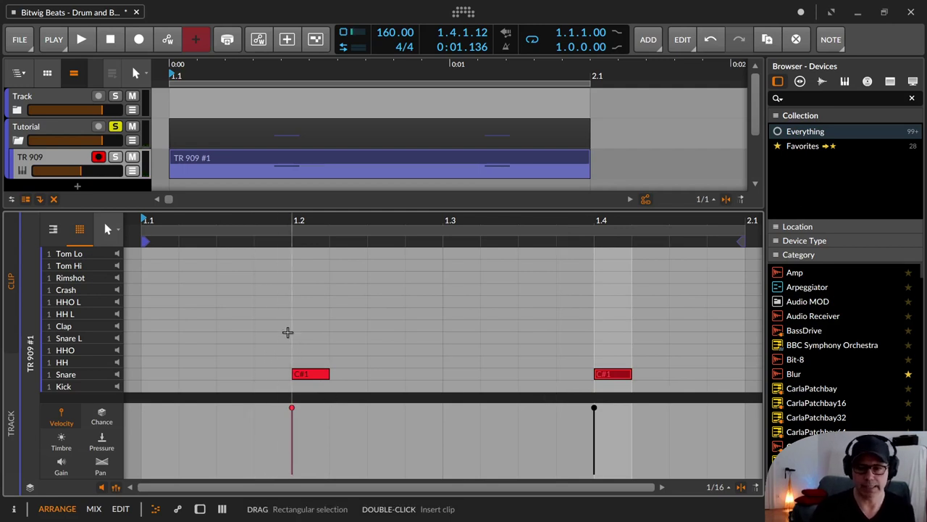
key(space)
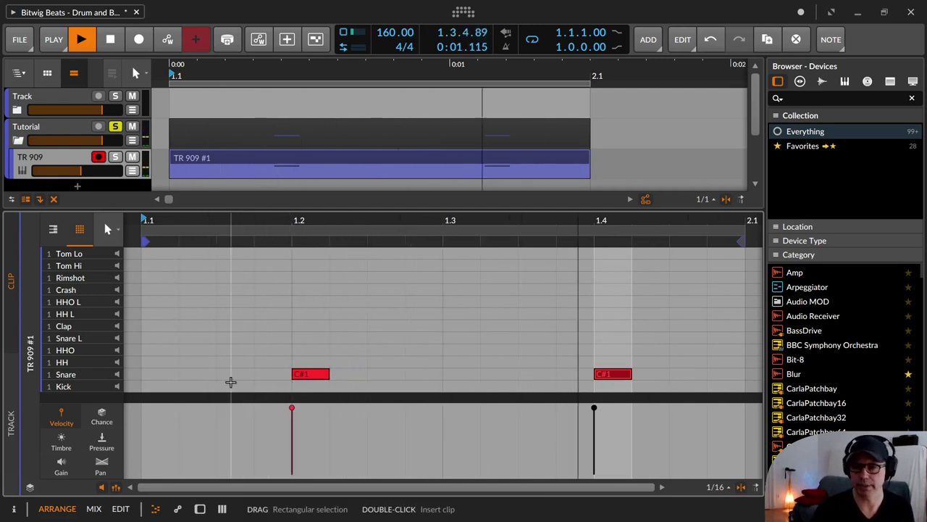
key(space)
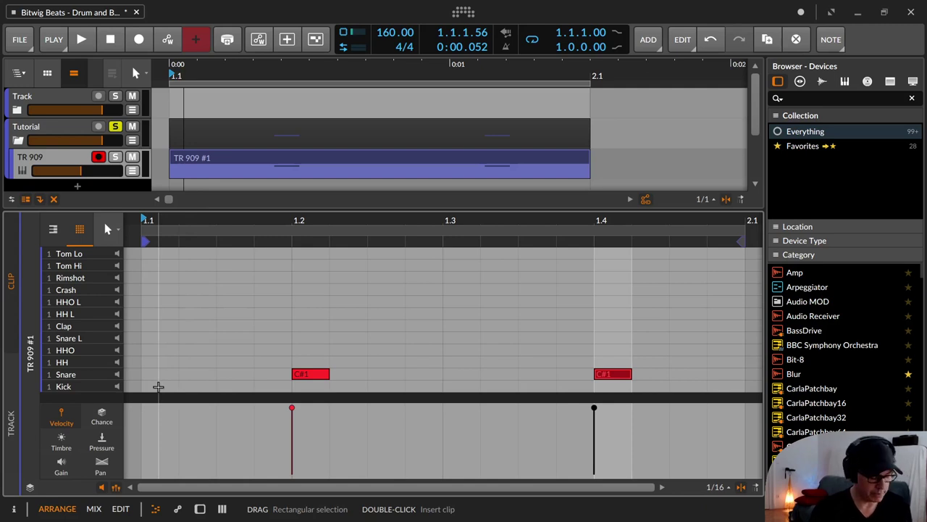
Draw kick notes at 1.1 and 1.3 and play the loop
key(2)
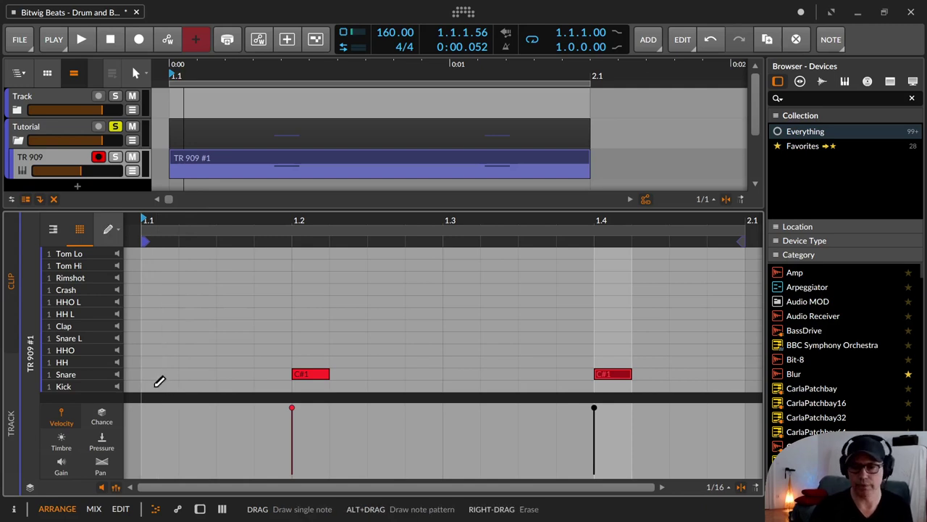
click(155, 386)
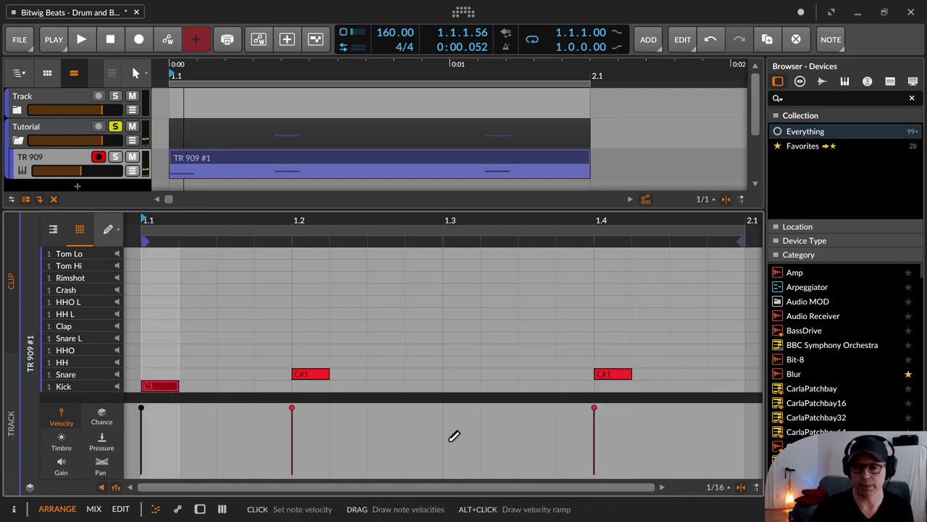
click(460, 386)
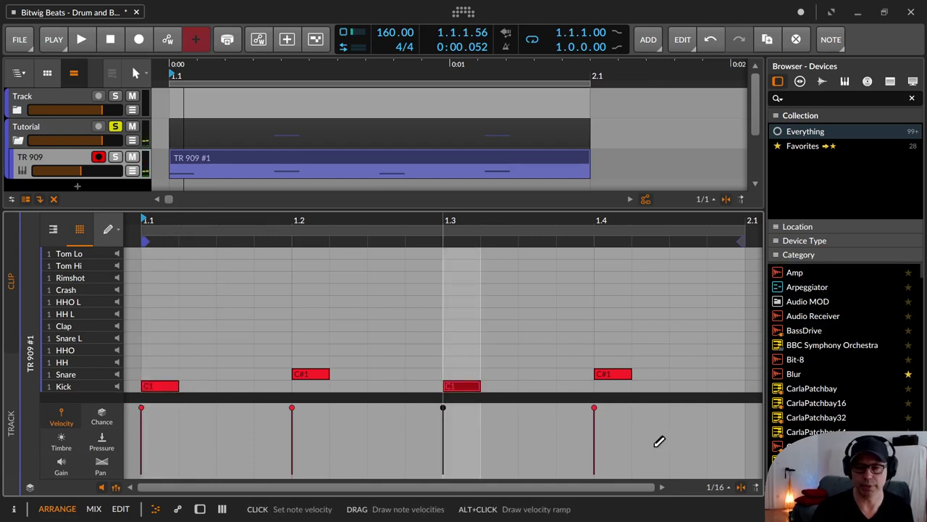
key(space)
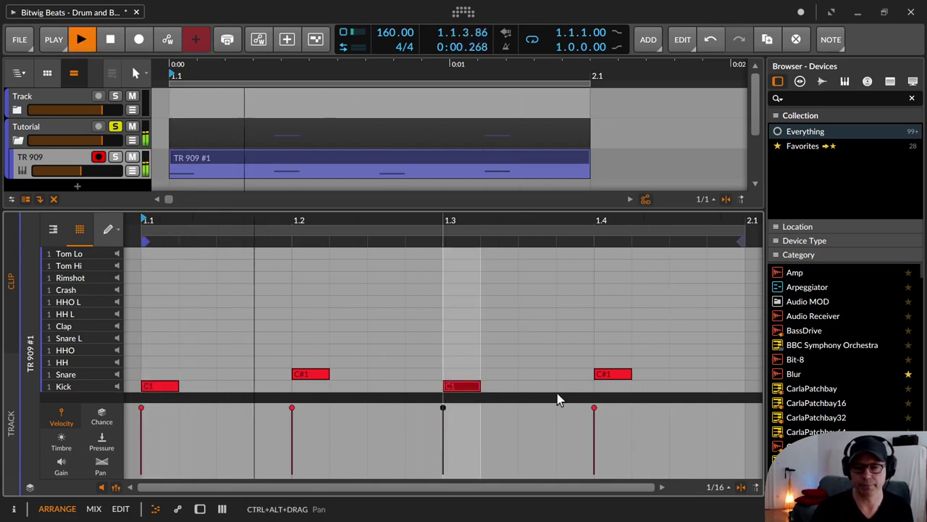
key(space)
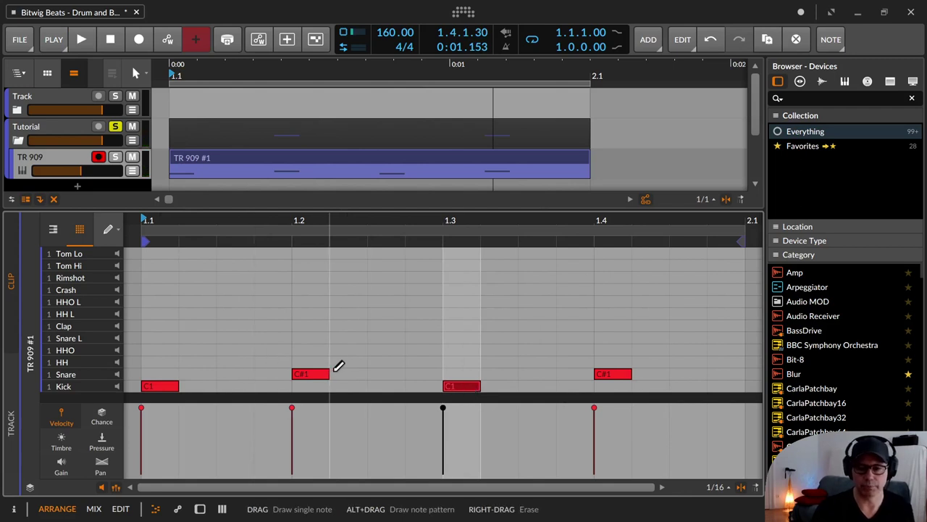
Move the second kick from 1.3 to 1.3.3, halfway to beat 4, and play the loop
drag(465, 390, 547, 392)
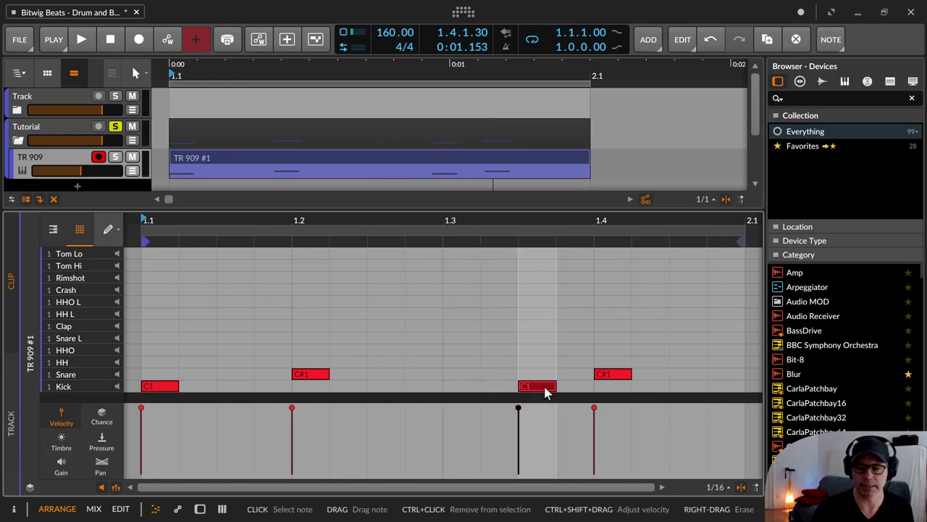
key(space)
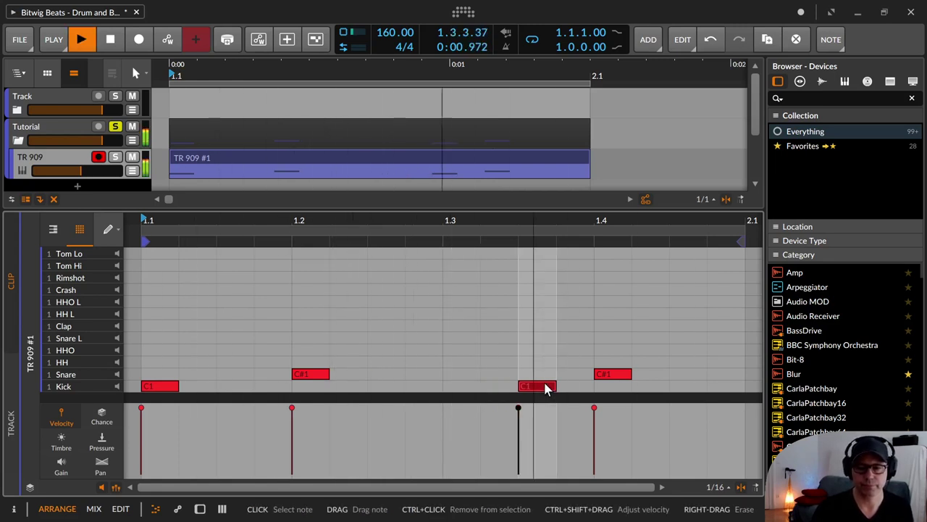
key(space)
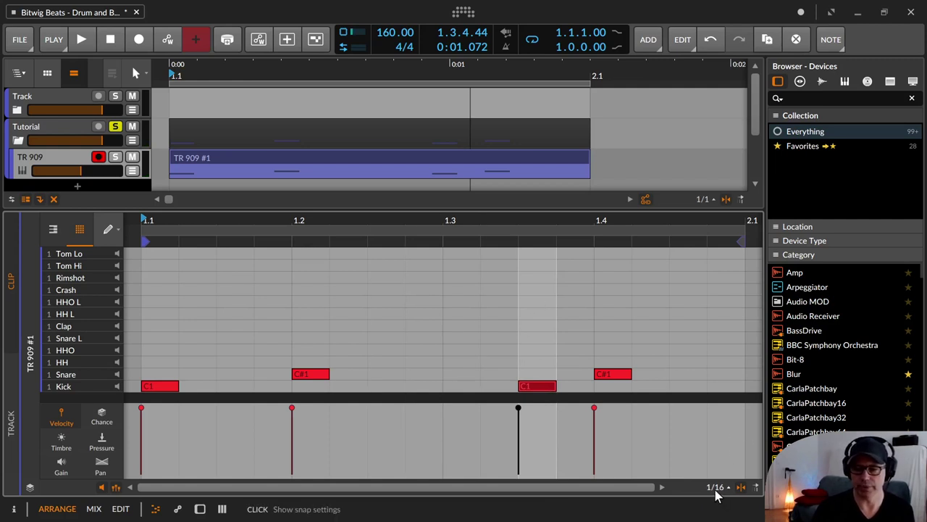
key(1)
click(492, 298)
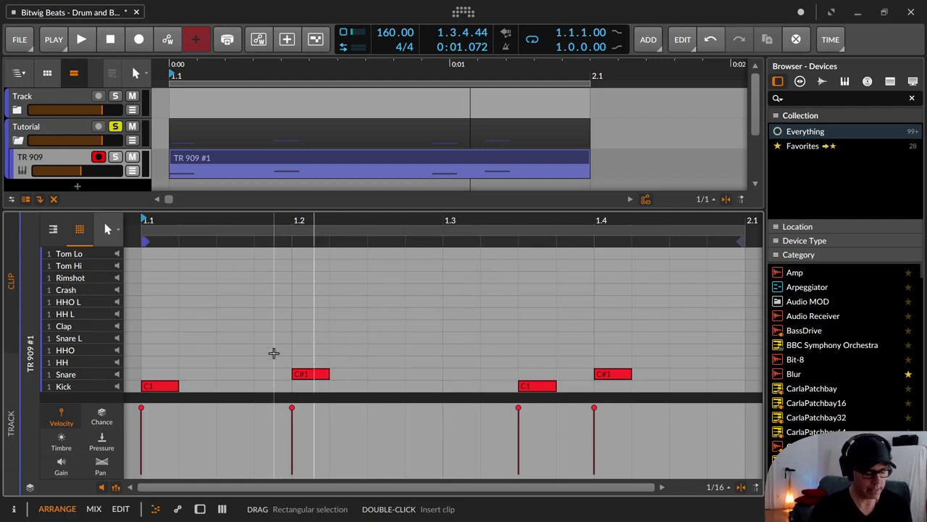
key(space)
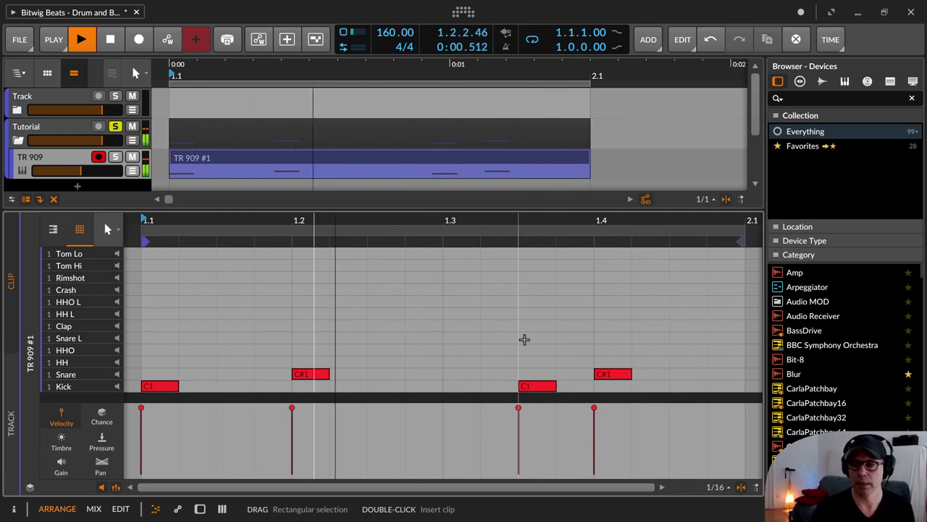
key(space)
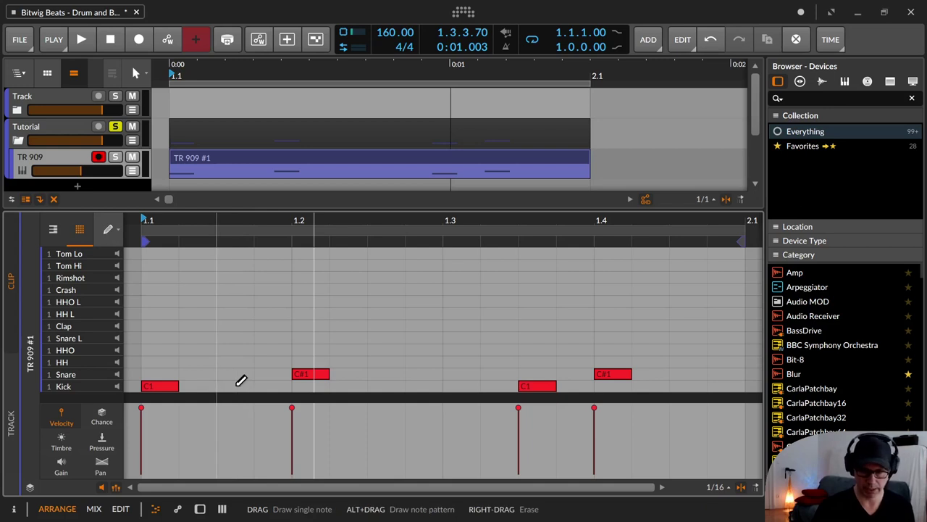
Try extra kick notes at 1.1.3 and 1.2.4 while the loop plays
double_click(238, 386)
key(space)
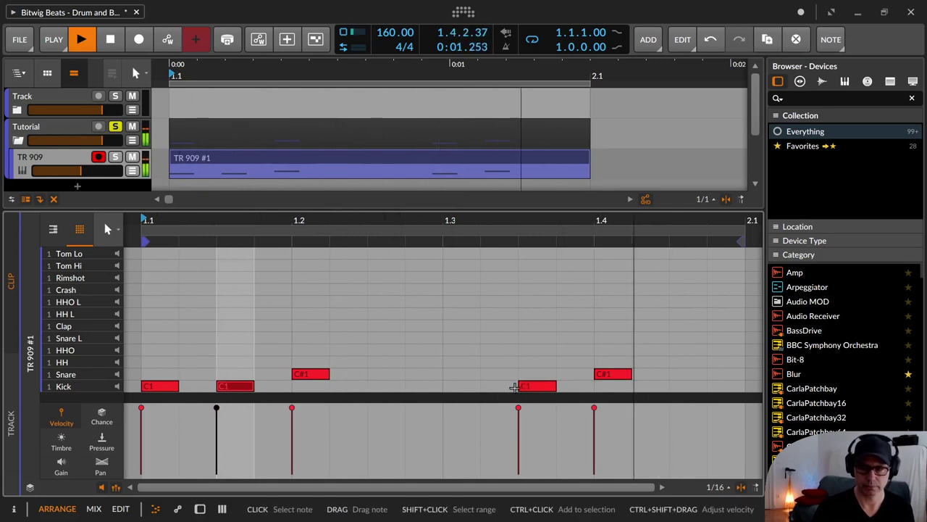
alt+click(430, 386)
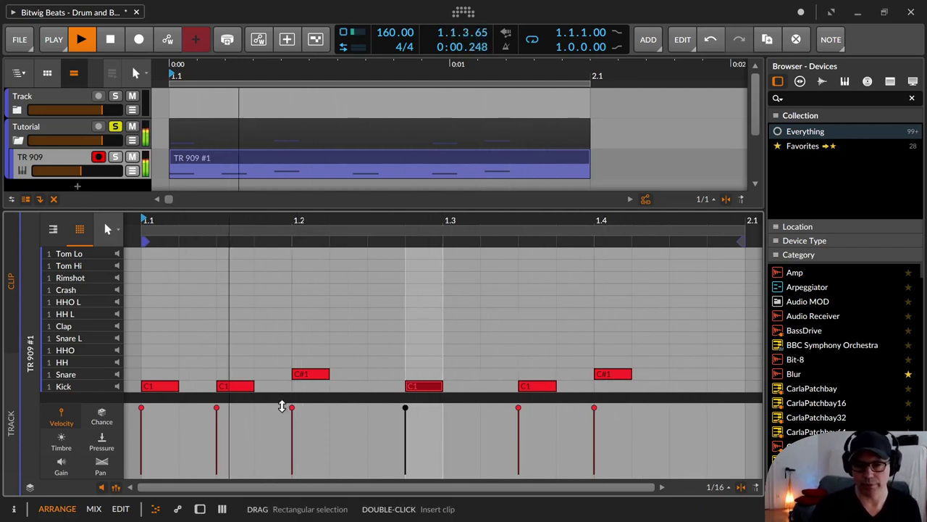
Delete the extra kick notes at 1.1.3 and 1.2.4
key(3)
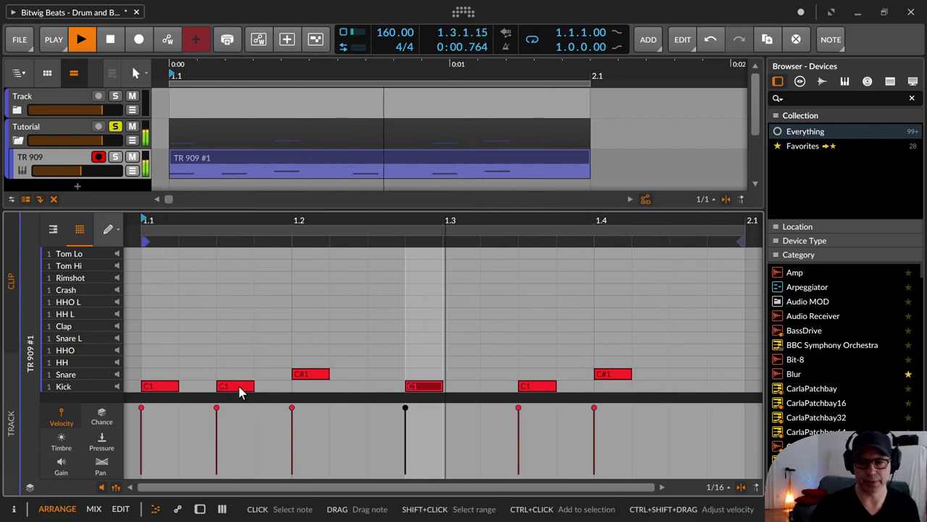
double_click(241, 389)
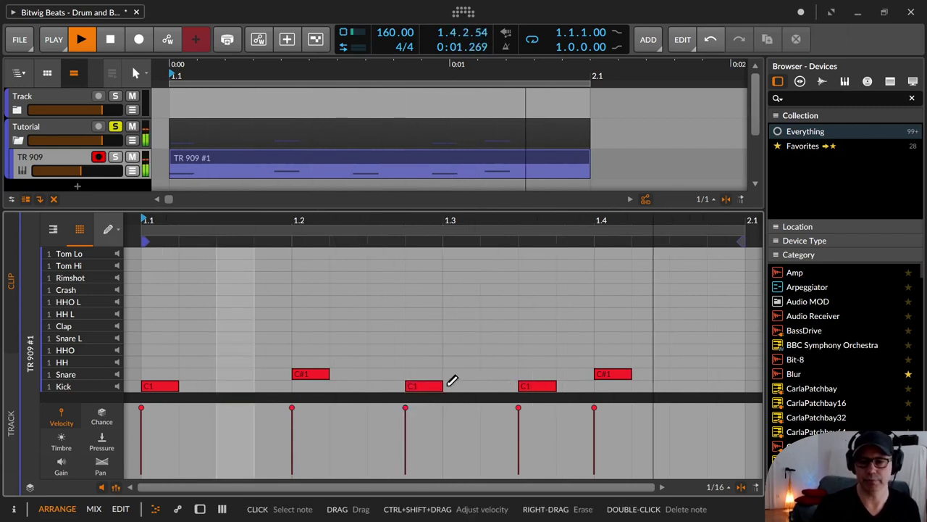
double_click(424, 389)
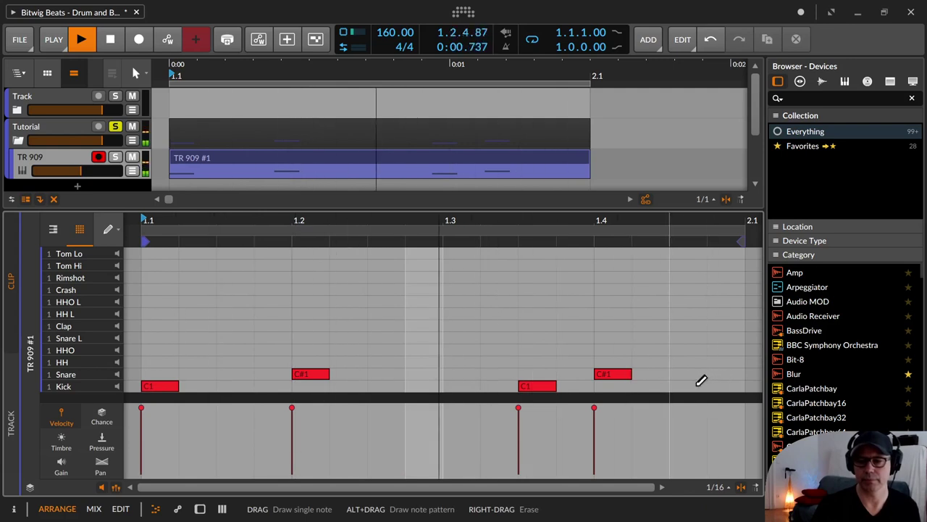
Draw two consecutive sixteenth kick notes at 1.4.3 and 1.4.4, ending the bar
click(697, 385)
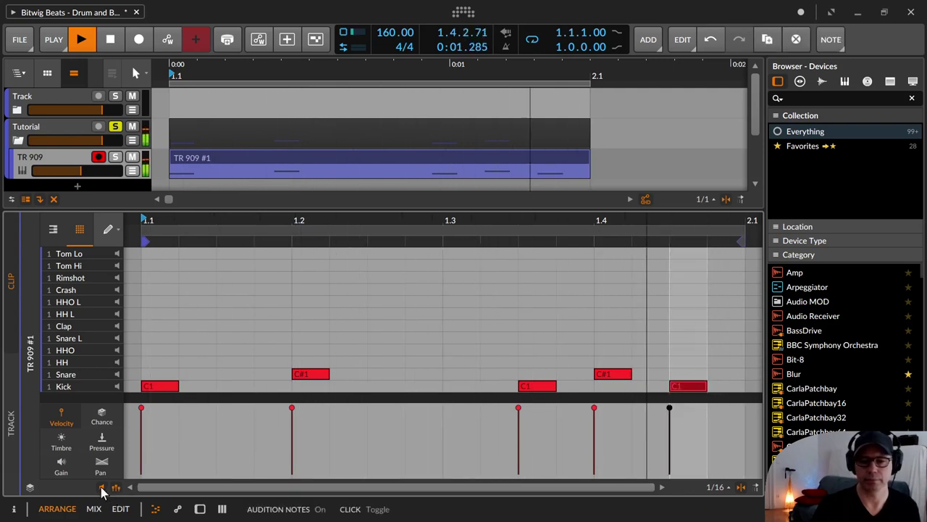
click(716, 386)
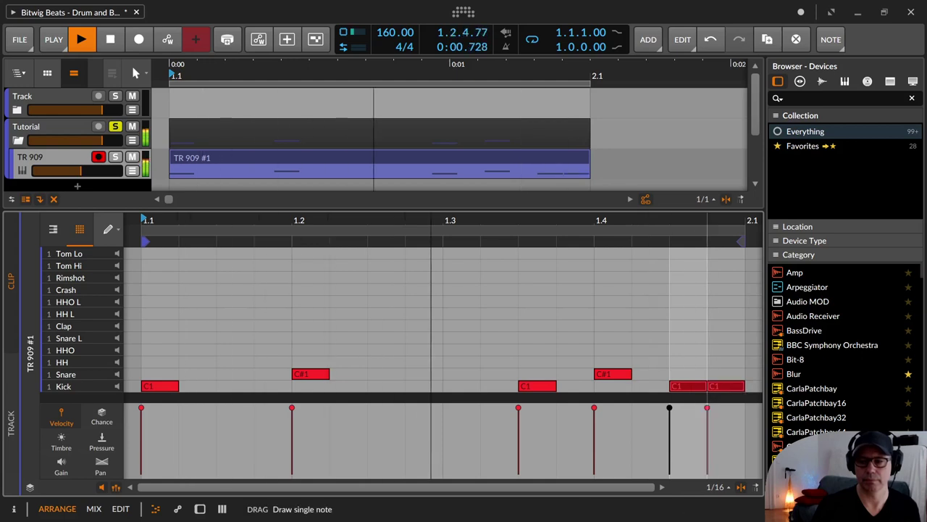
Delete the two consecutive kick notes at 1.4.3 and 1.4.4
double_click(688, 386)
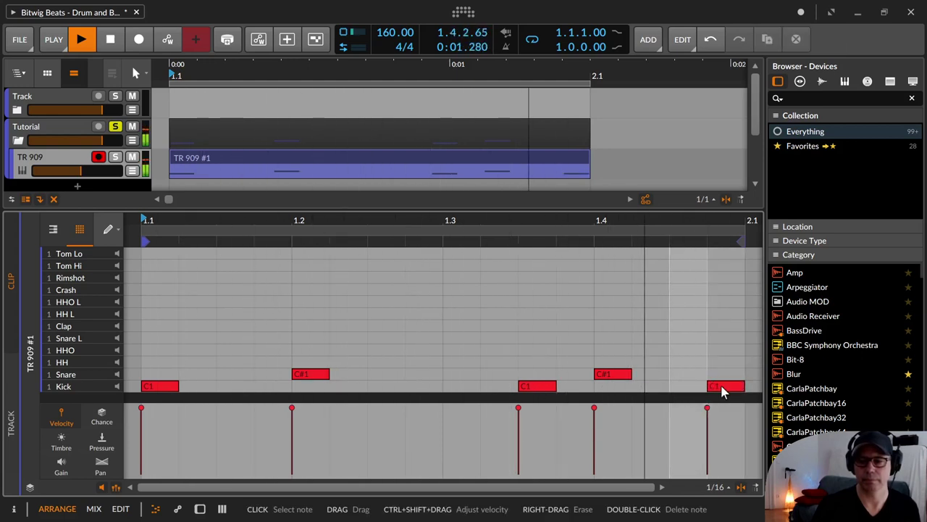
double_click(721, 386)
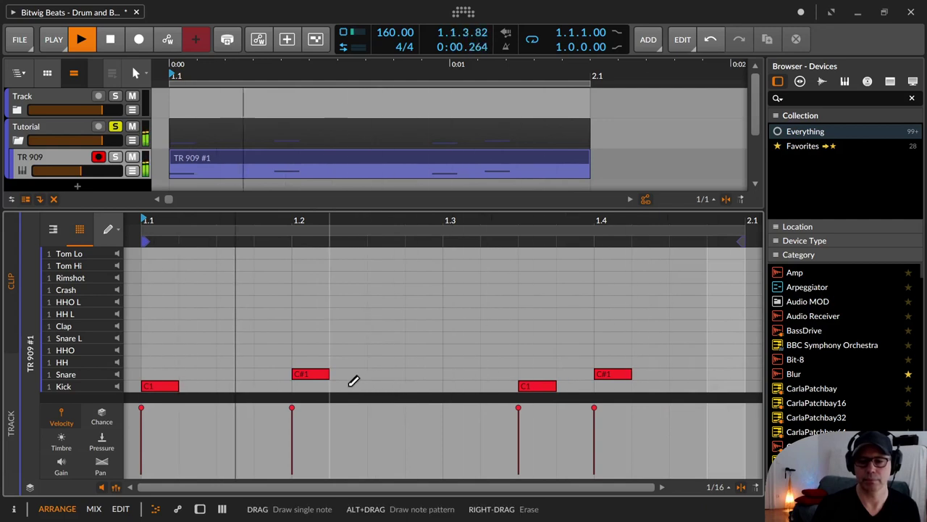
Try a single extra kick at 1.2.3, 1.2.2, 1.3.2 and 1.4, one position at a time, deleting each after listening
click(377, 386)
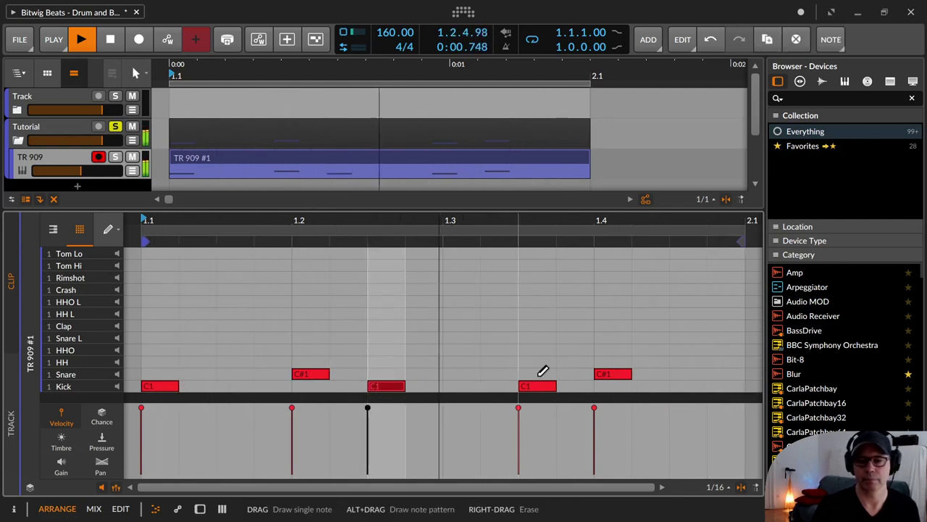
double_click(378, 386)
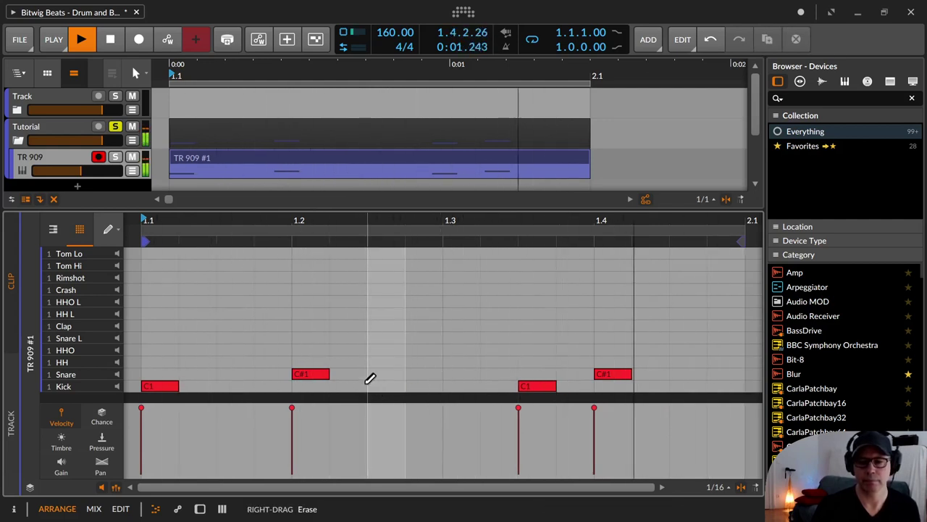
click(357, 385)
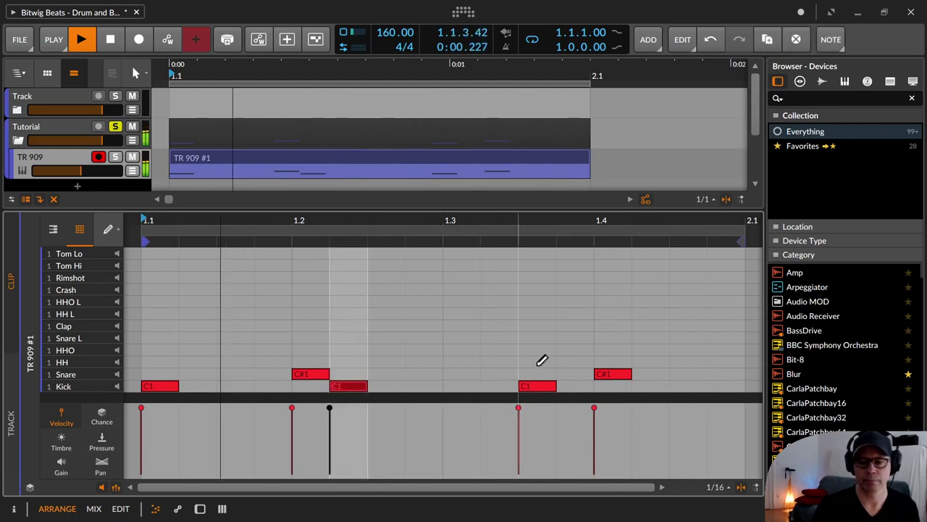
double_click(346, 385)
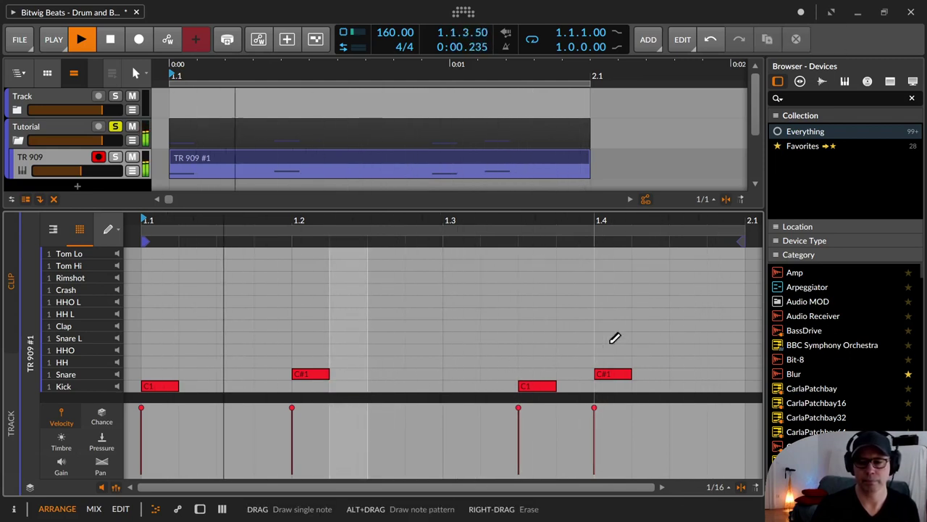
click(497, 386)
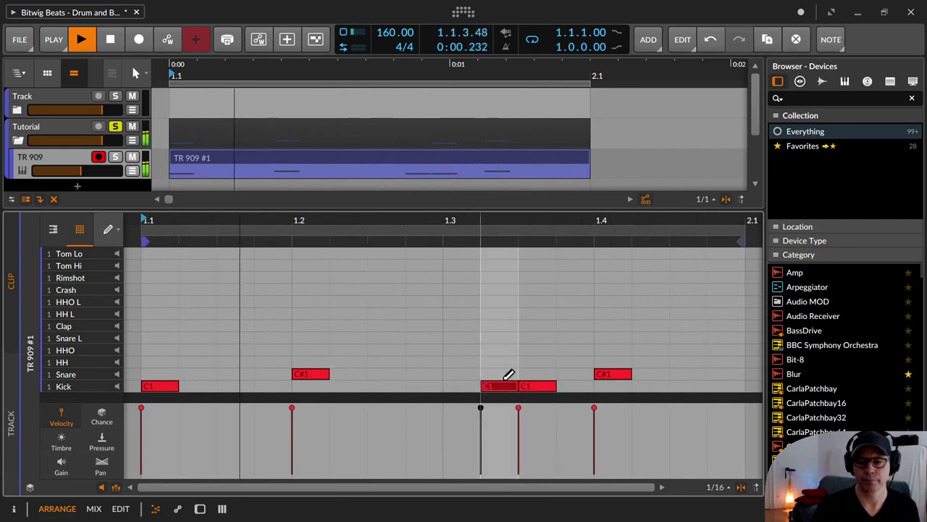
double_click(495, 386)
click(613, 386)
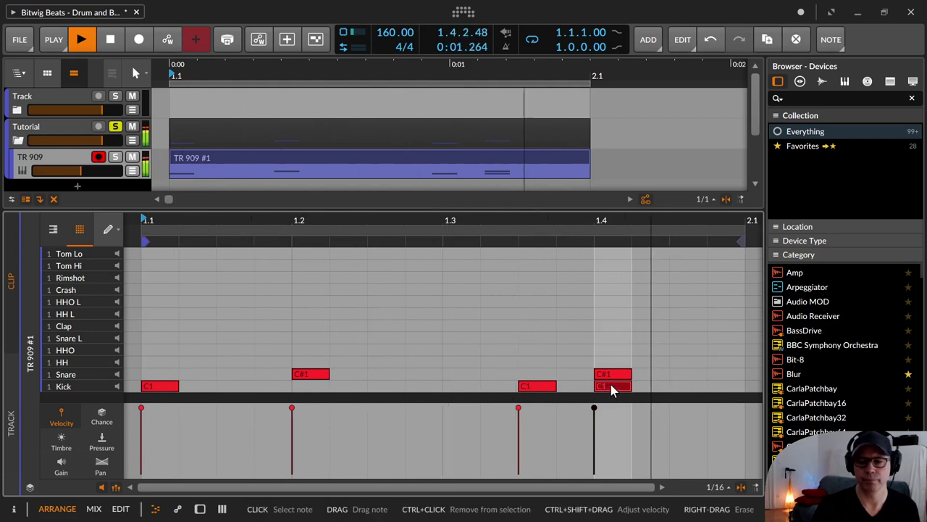
double_click(613, 387)
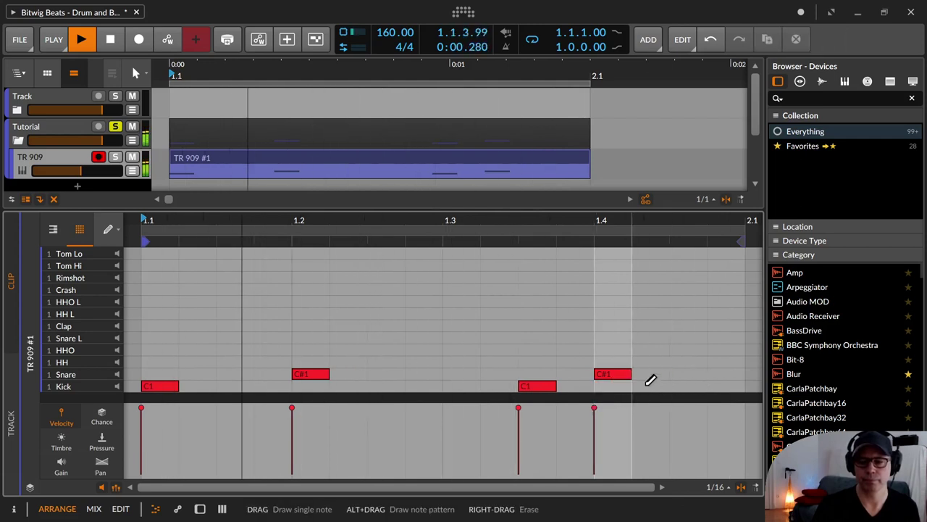
Try a denser kick pattern by drawing extra kicks at 1.3, 1.2.3, 1.1.3 and 1.4.3 while the loop plays
click(451, 386)
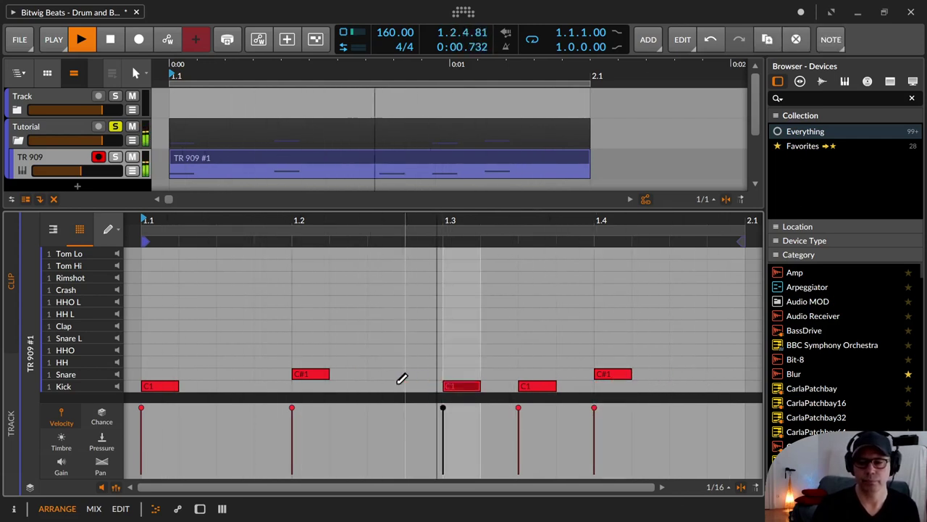
click(372, 385)
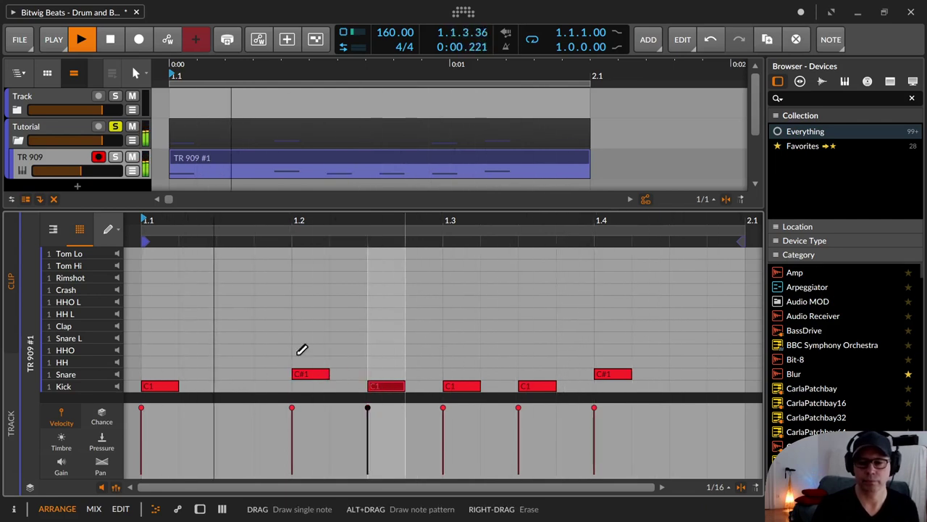
click(226, 385)
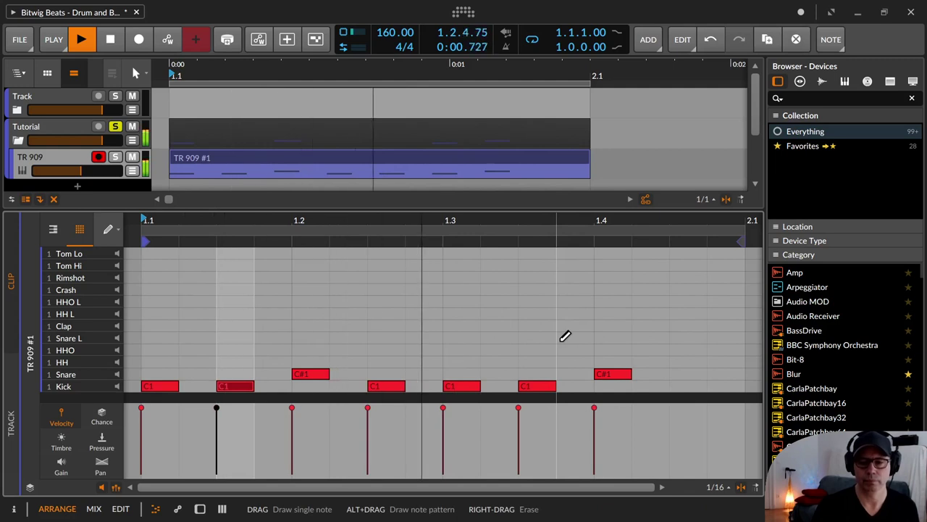
click(687, 385)
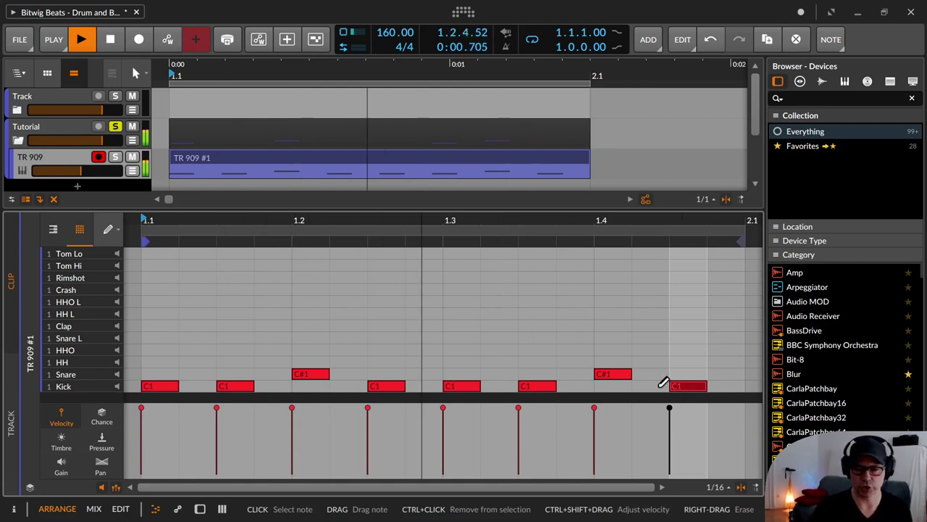
Stop playback, delete the kicks at 1.1.3, 1.2.3, 1.3 and 1.4.3 one by one, and restart the loop
key(space)
double_click(235, 388)
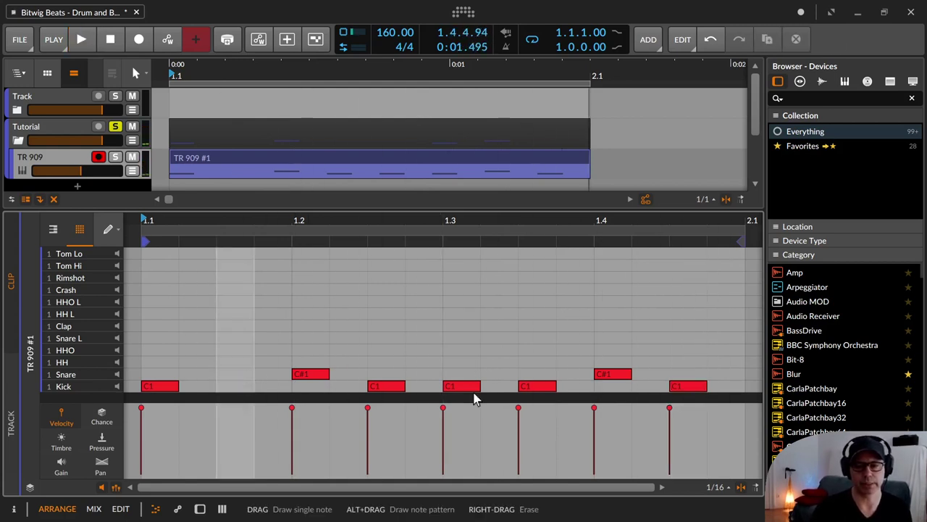
double_click(386, 387)
double_click(461, 387)
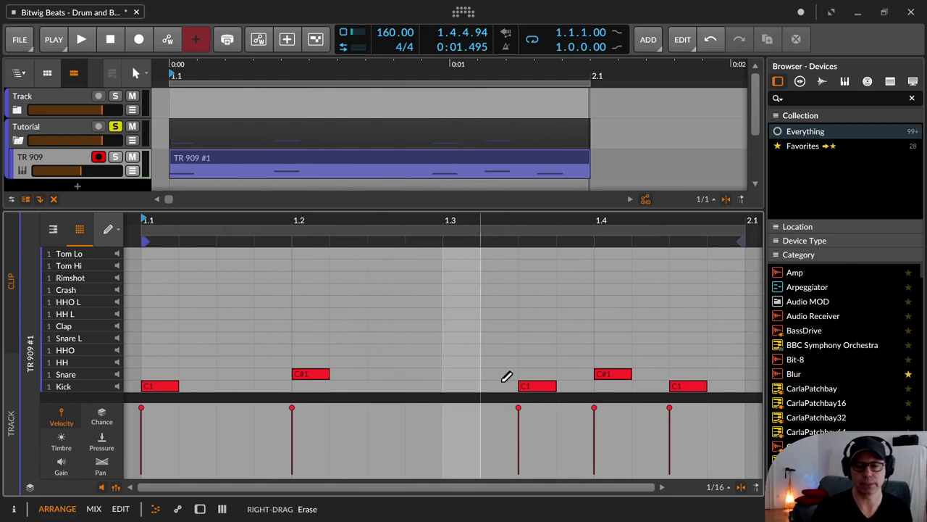
double_click(686, 386)
key(space)
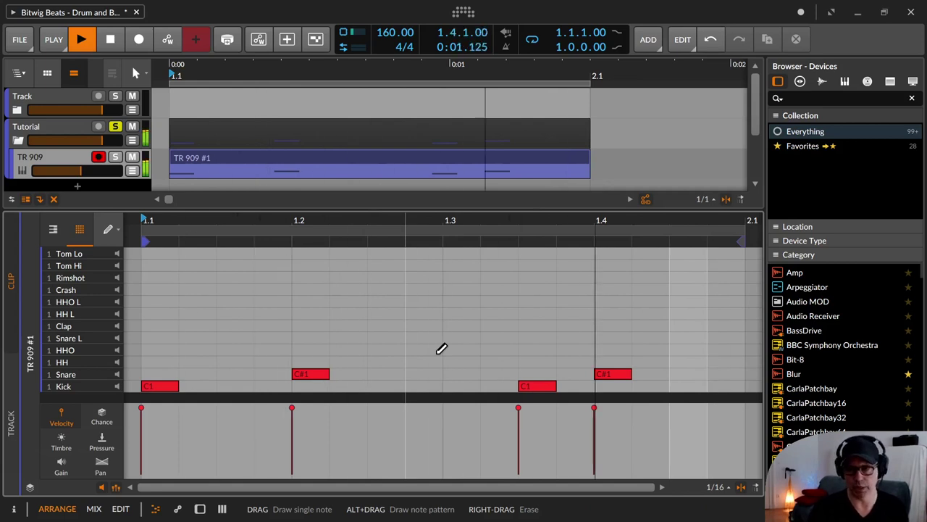
Undo the last four kick deletions
key(ctrl+z)
key(ctrl+z)
key(ctrl+z)
key(ctrl+z)
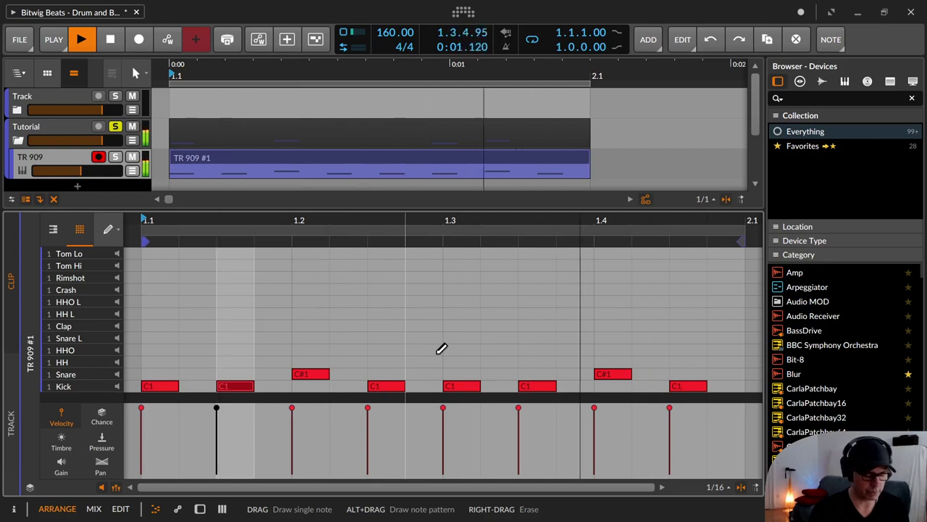
Using the Pointer tool, select and delete the kicks from 1.1.3 through 1.3 as a group, plus the one at 1.4.3
key(1)
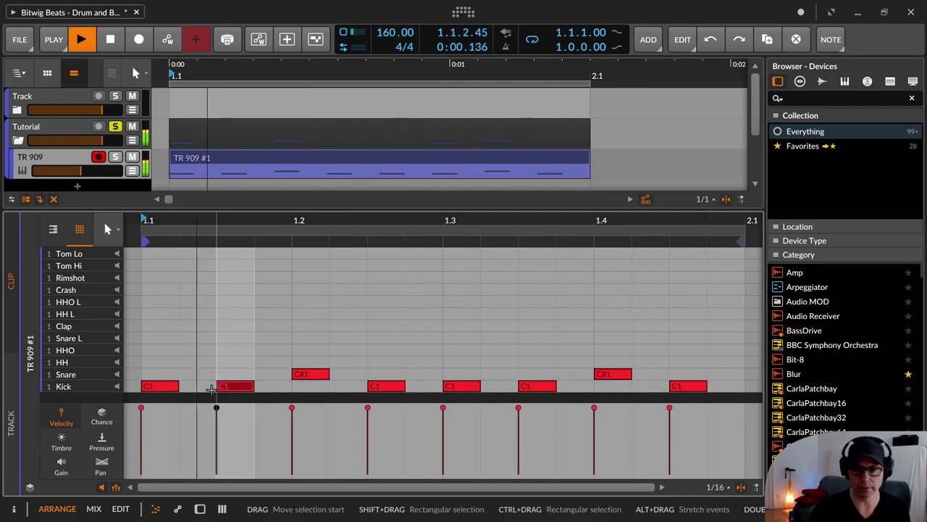
drag(207, 385, 483, 387)
key(Delete)
drag(649, 387, 715, 380)
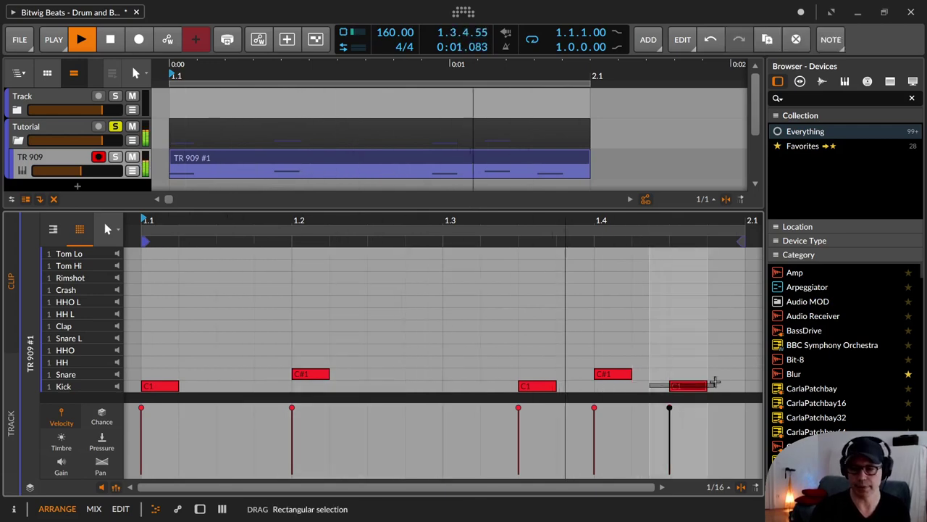
key(Delete)
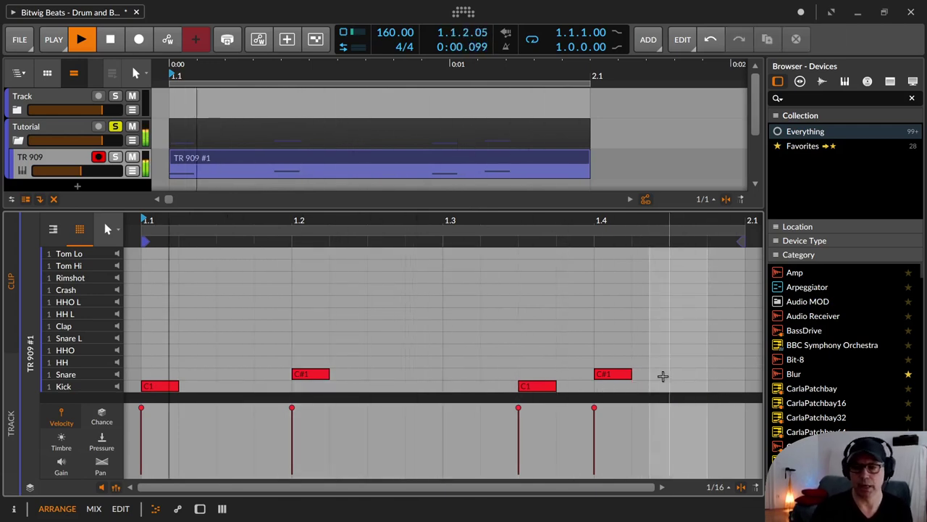
Draw a ghost snare note at 1.1.3 with the Pencil tool and lower its velocity to about half
click(629, 346)
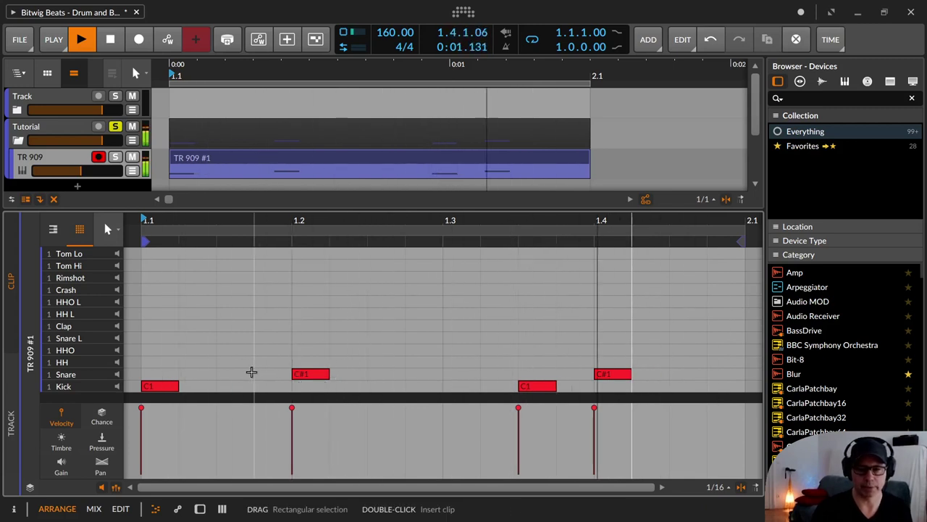
key(3)
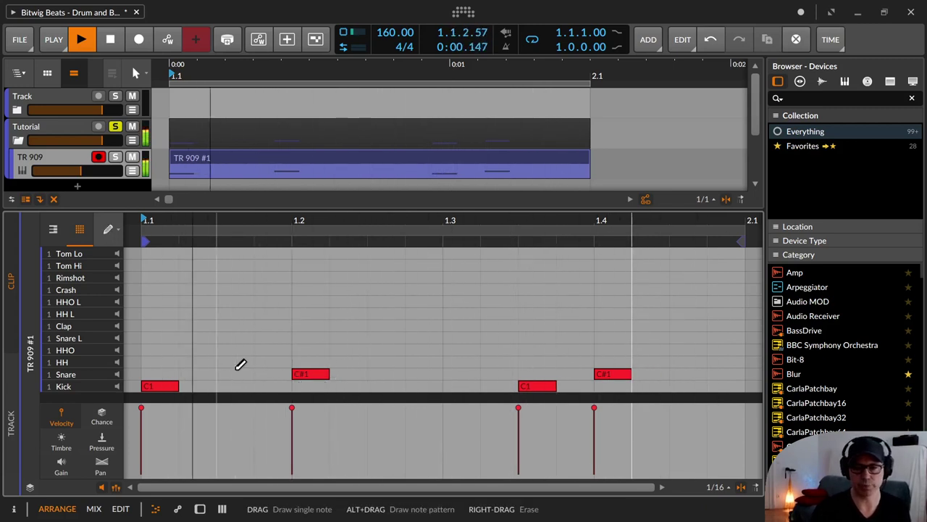
click(239, 374)
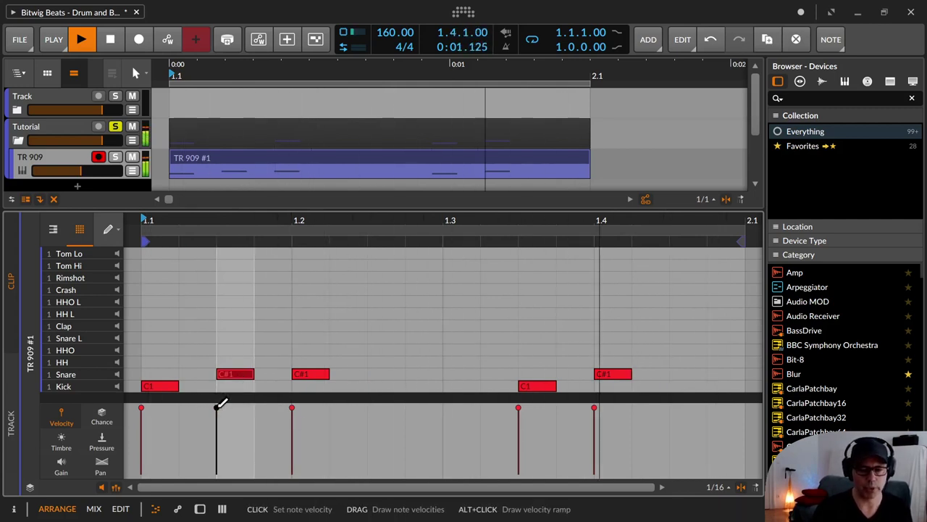
drag(219, 406, 220, 441)
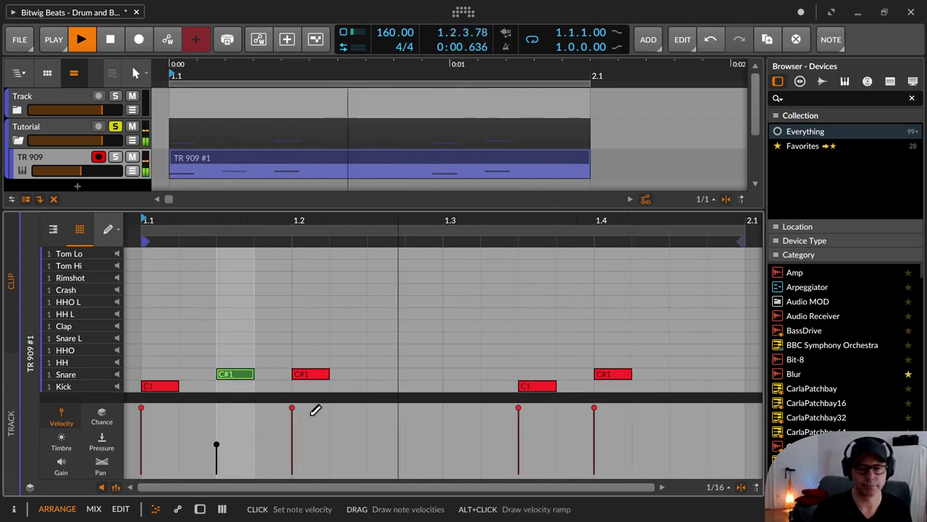
Draw ghost snares at 1.2.3 and 1.3 at the lowered velocity, trying and removing another at 1.2.4
click(385, 374)
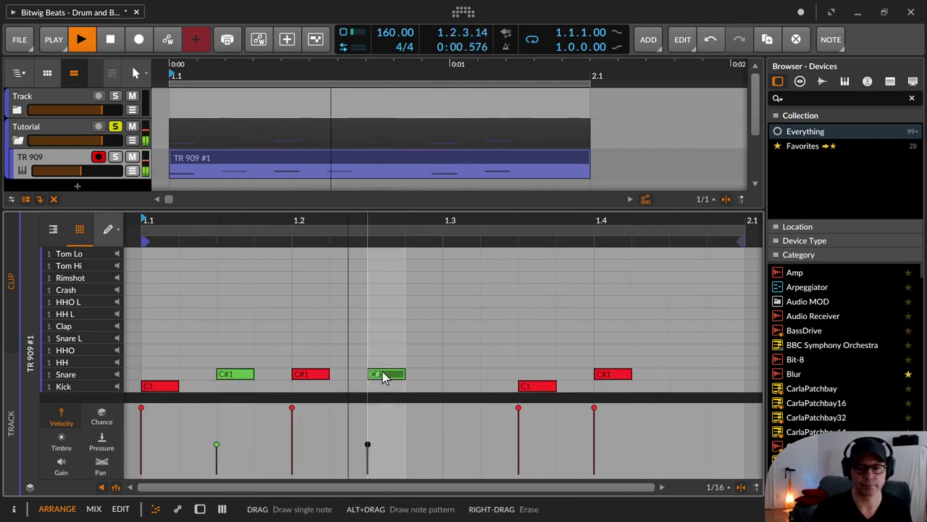
click(428, 373)
click(455, 373)
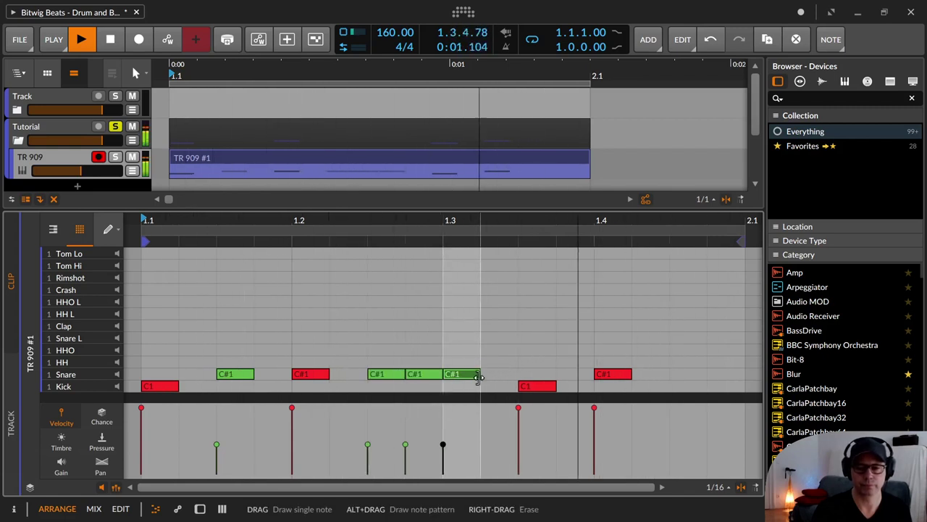
click(424, 374)
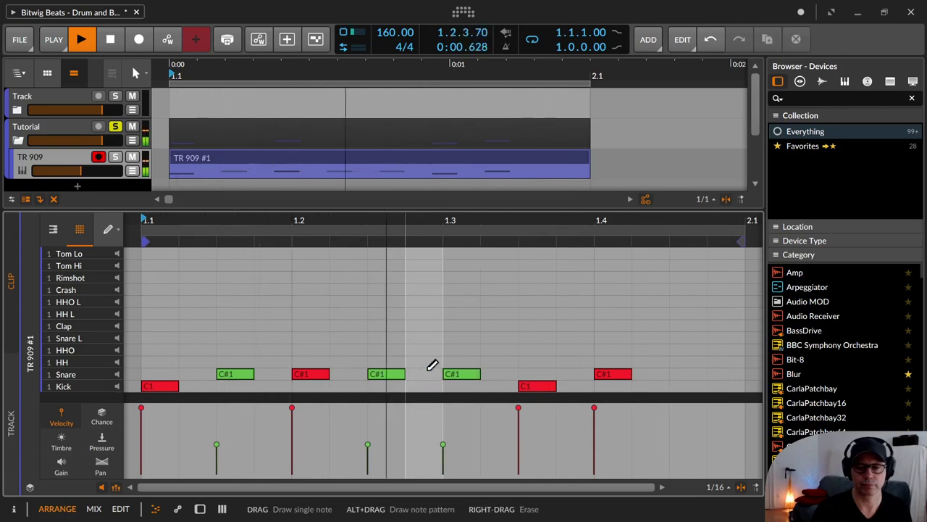
Add a ghost snare at 1.3.4 just before beat 4, trying and removing another at 1.3.2
click(500, 374)
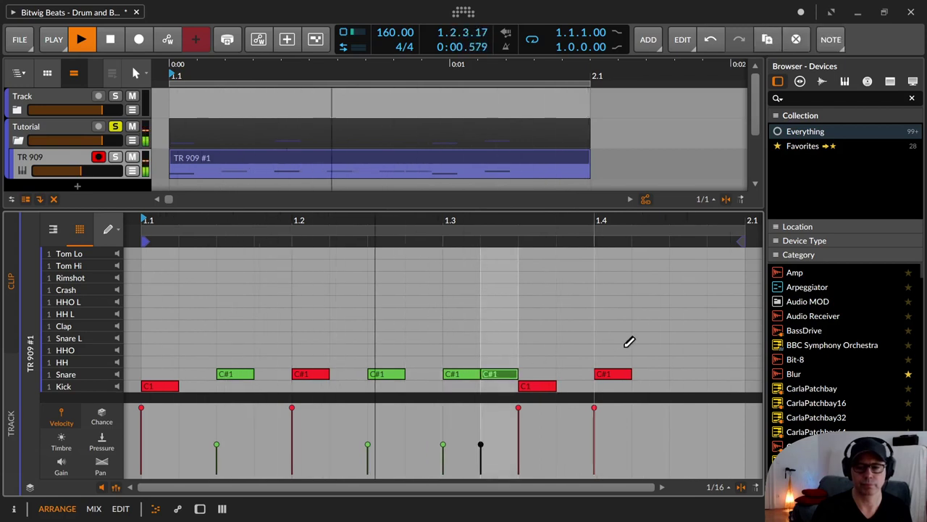
click(573, 372)
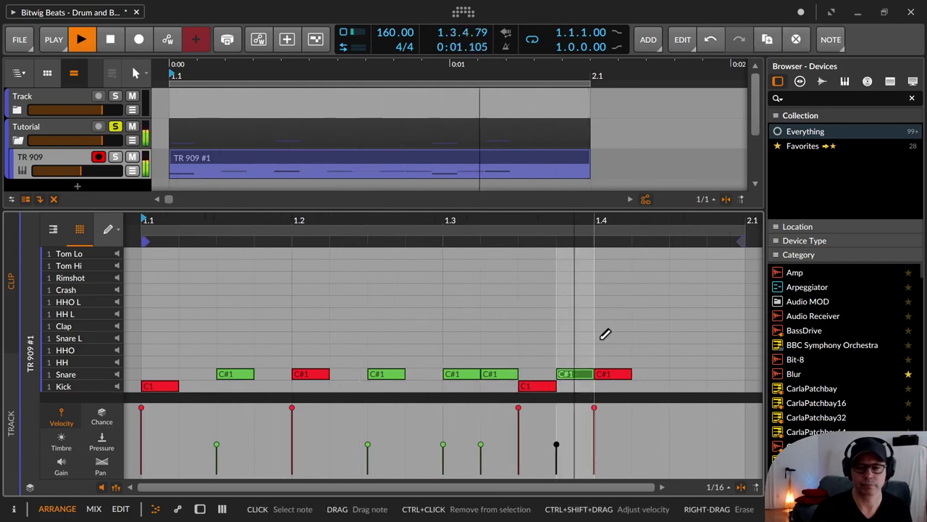
click(492, 375)
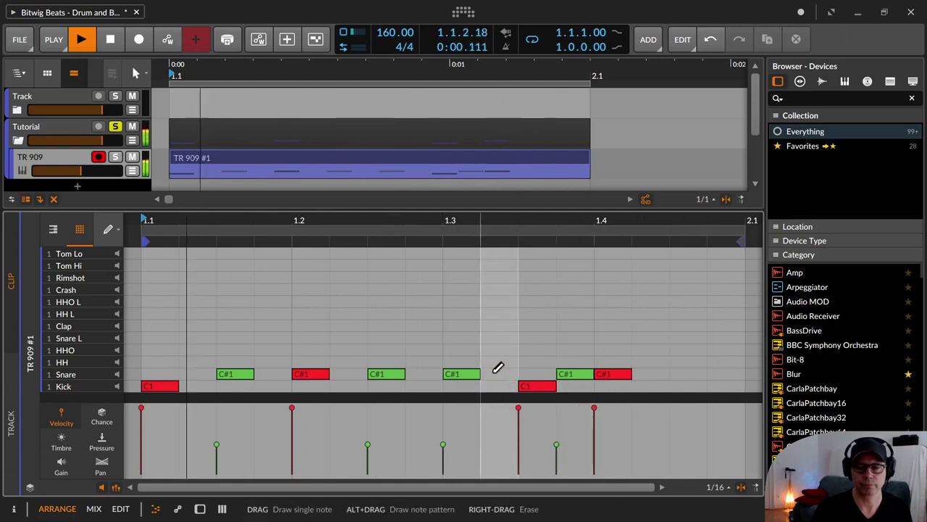
Try a ghost snare at 1.4.3, removing it along with the undersized note drawn in its place
click(688, 374)
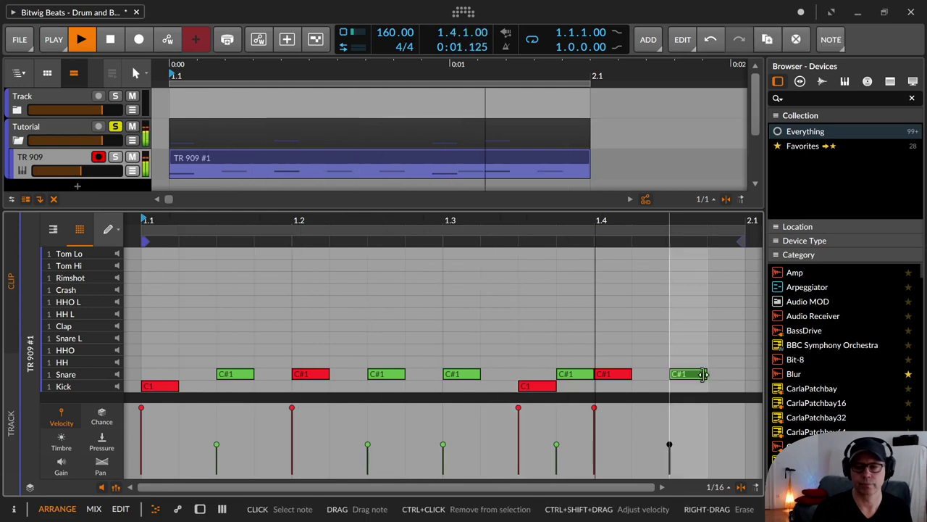
click(697, 377)
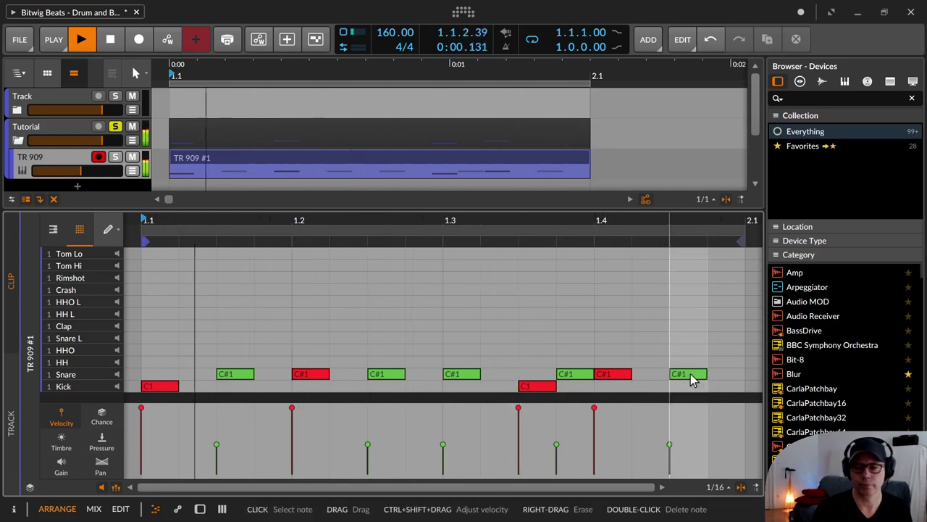
click(689, 374)
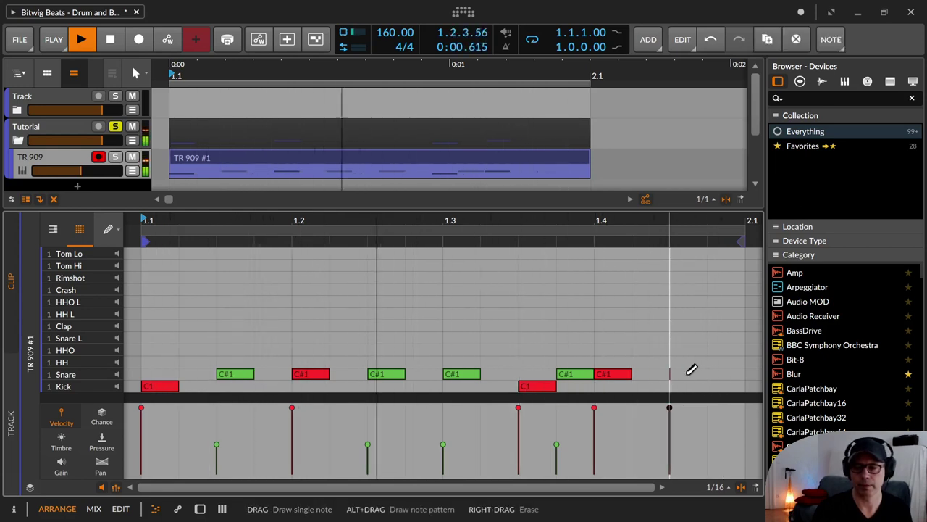
click(672, 377)
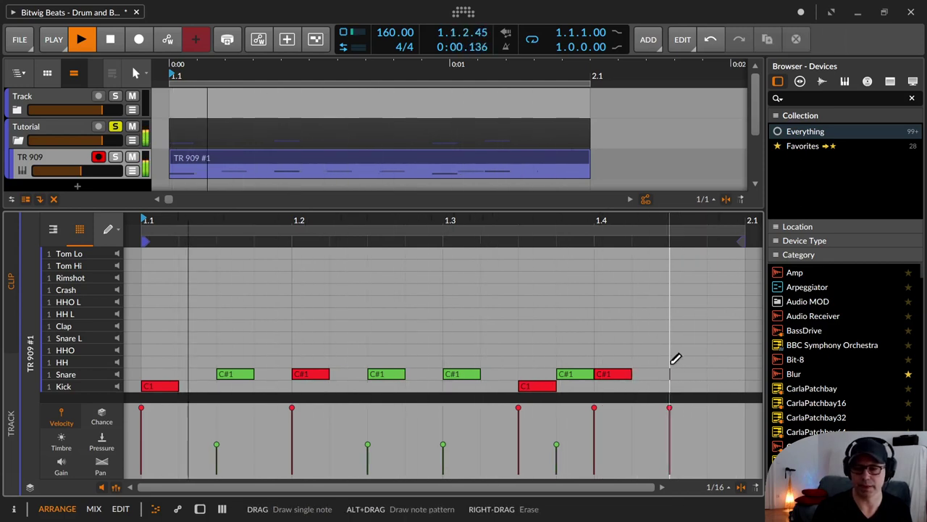
key(1)
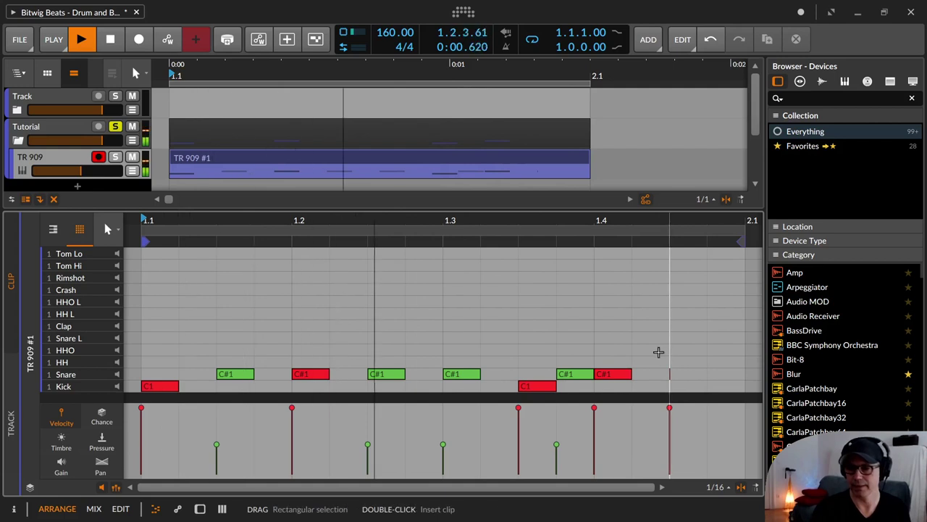
drag(659, 352, 681, 377)
key(Delete)
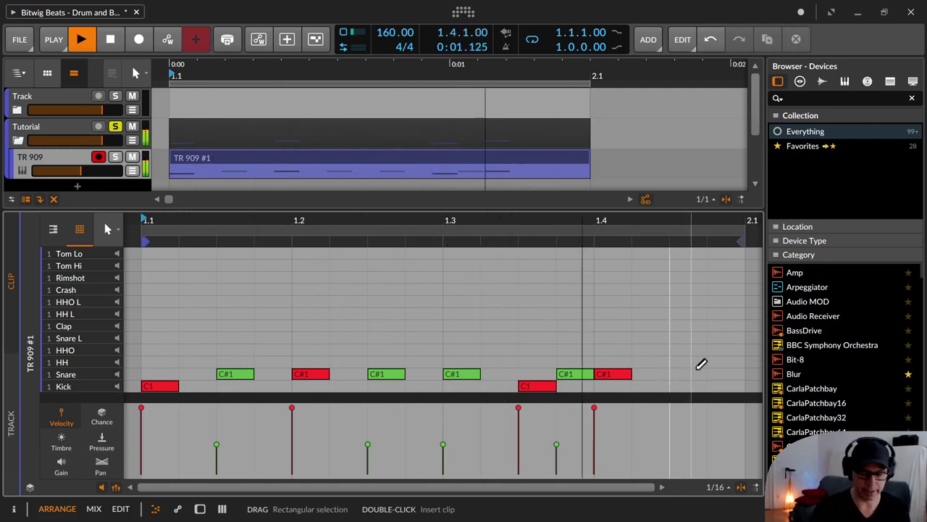
Draw a full-velocity snare at 1.4.3 and a one-sixteenth ghost snare at 1.4.4 with about half velocity
key(2)
click(678, 374)
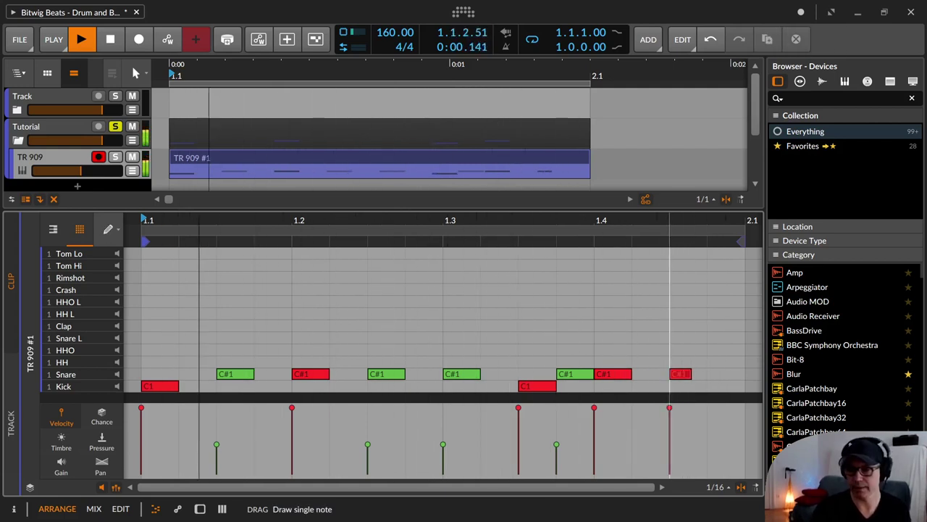
click(723, 374)
drag(755, 403, 765, 415)
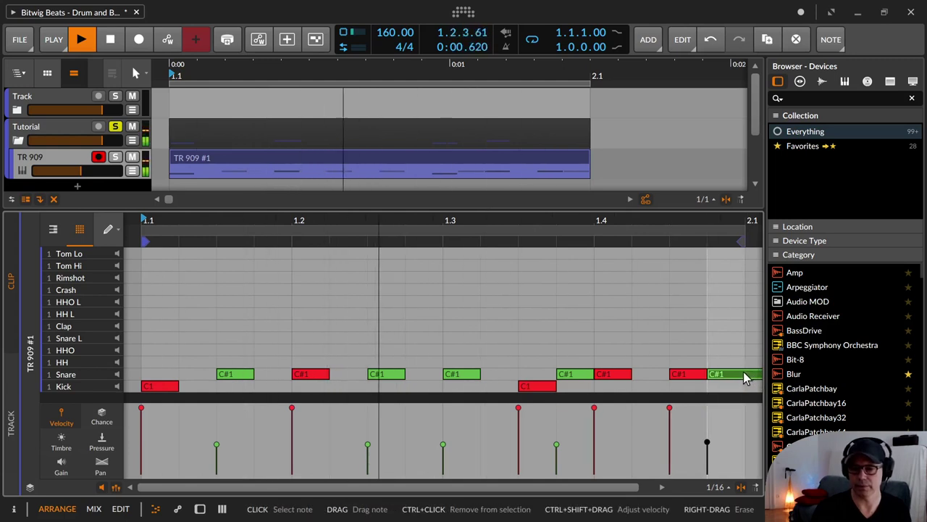
ctrl+click(744, 374)
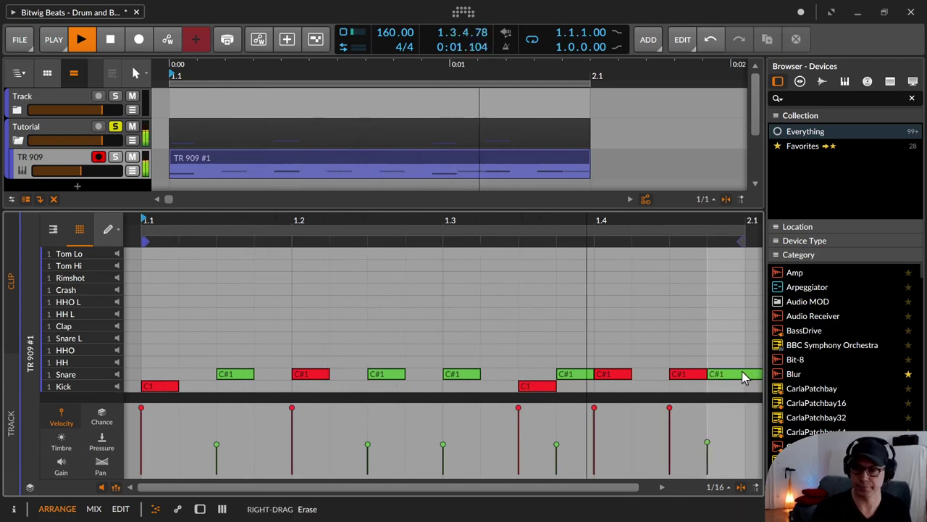
right_click(740, 375)
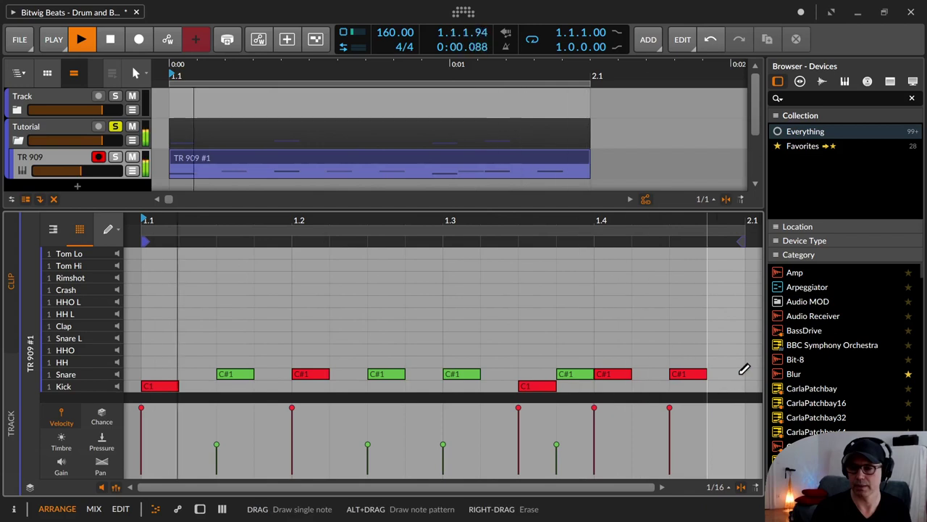
drag(740, 374, 739, 373)
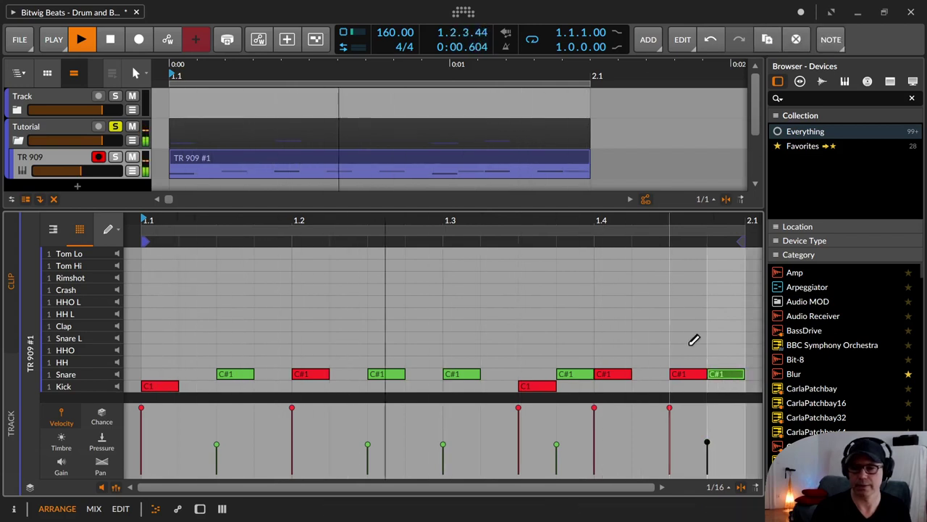
Erase all the ghost snares plus the extra snare at 1.4.3, keeping only the main snares on beats 2 and 4
right_click(376, 374)
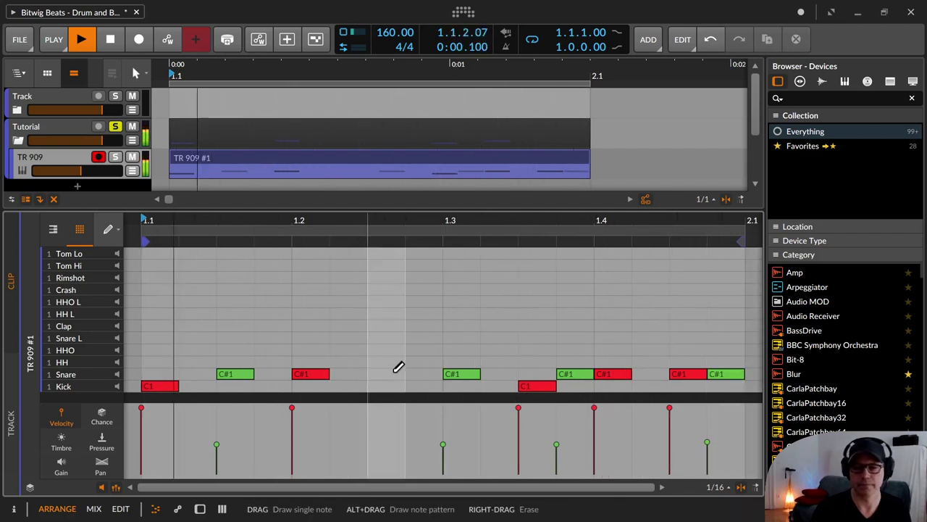
right_click(572, 371)
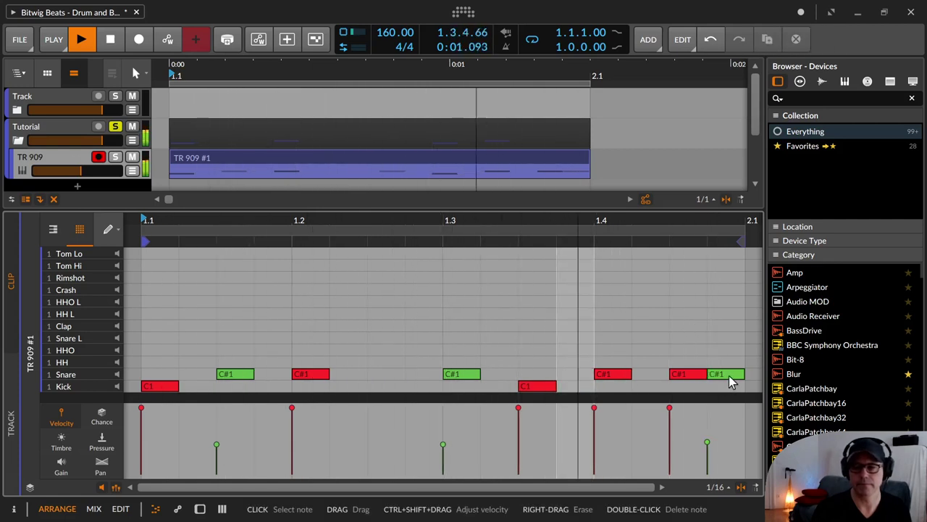
right_click(694, 382)
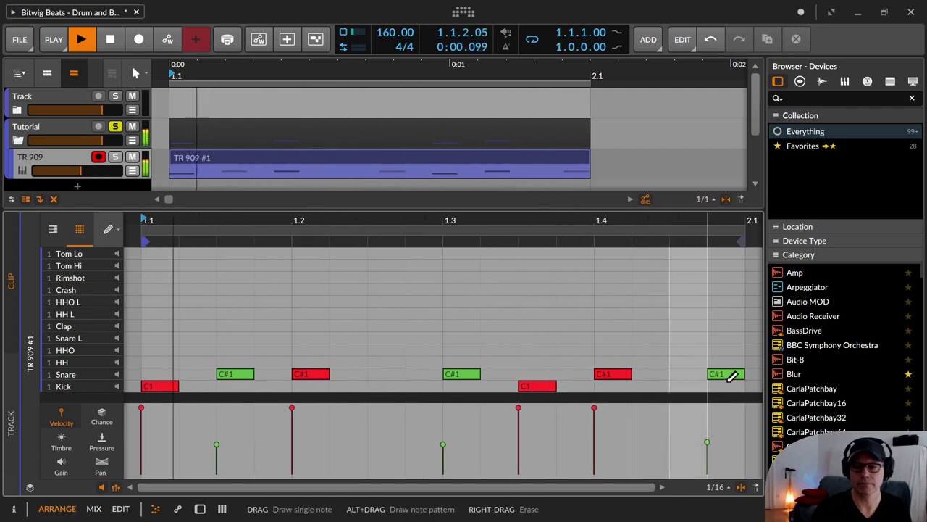
right_click(470, 374)
right_click(233, 374)
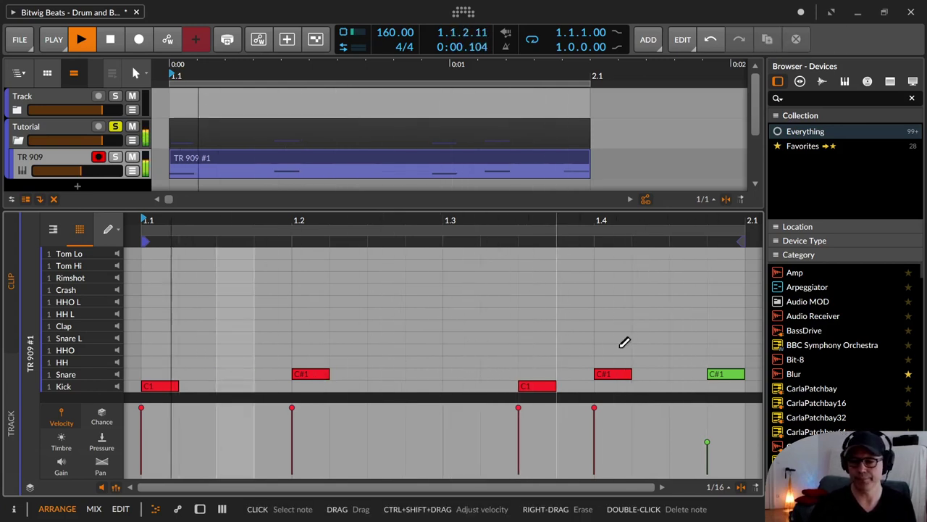
right_click(723, 374)
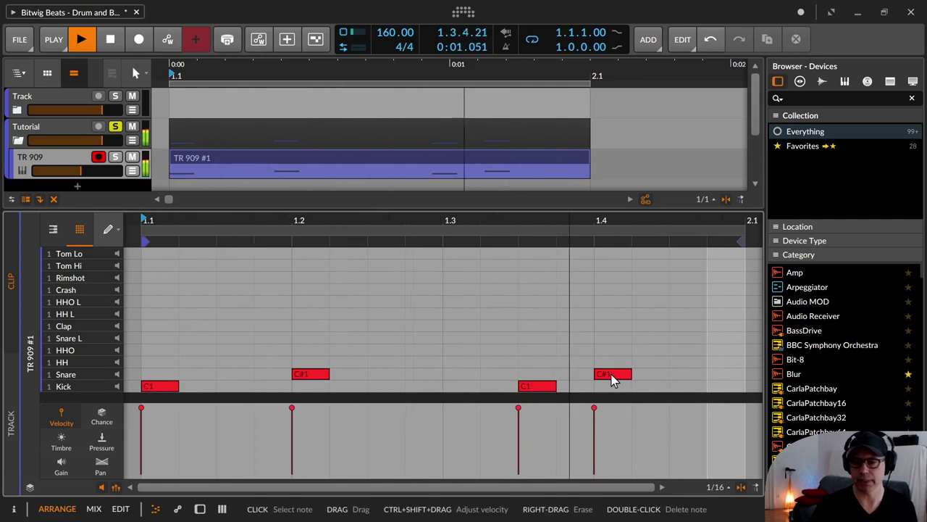
Shift the beat 4 snare to 1.4.3 and add full-velocity kicks at 1.1.3 and 1.2.4
drag(609, 376, 688, 378)
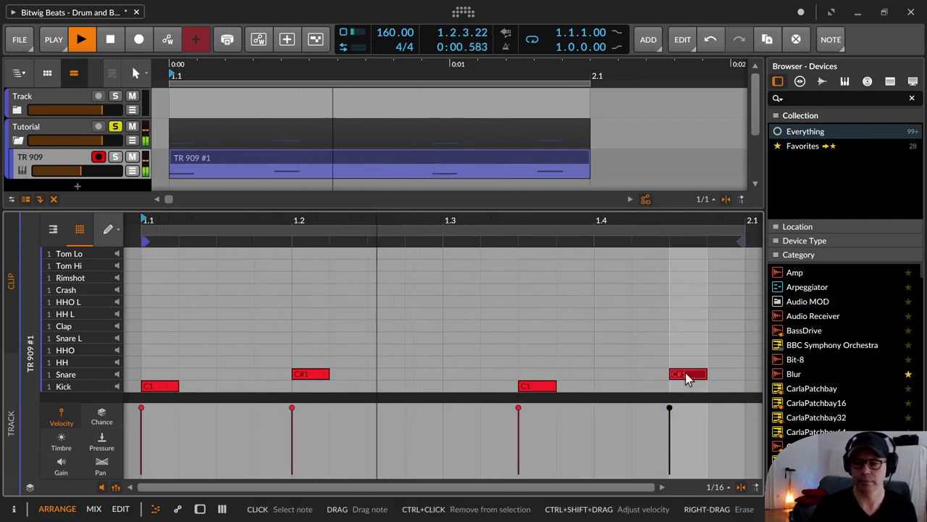
click(235, 384)
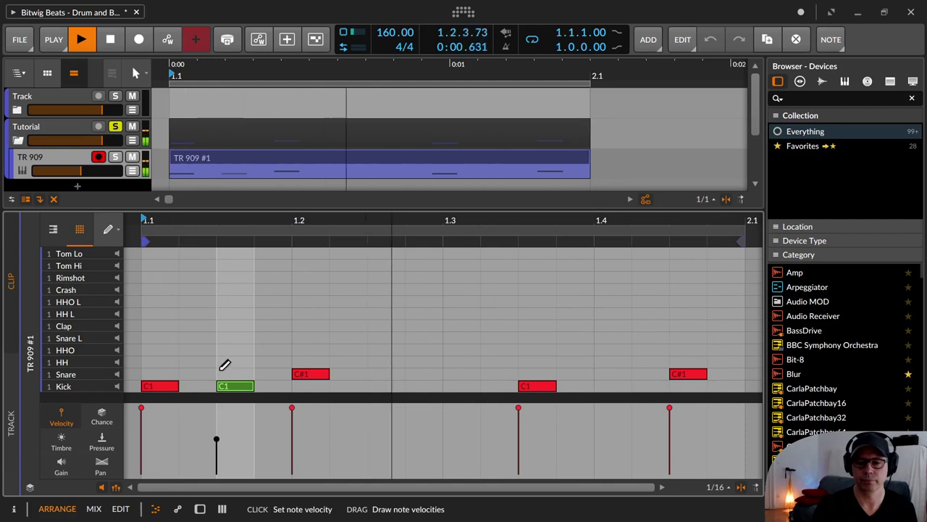
click(216, 410)
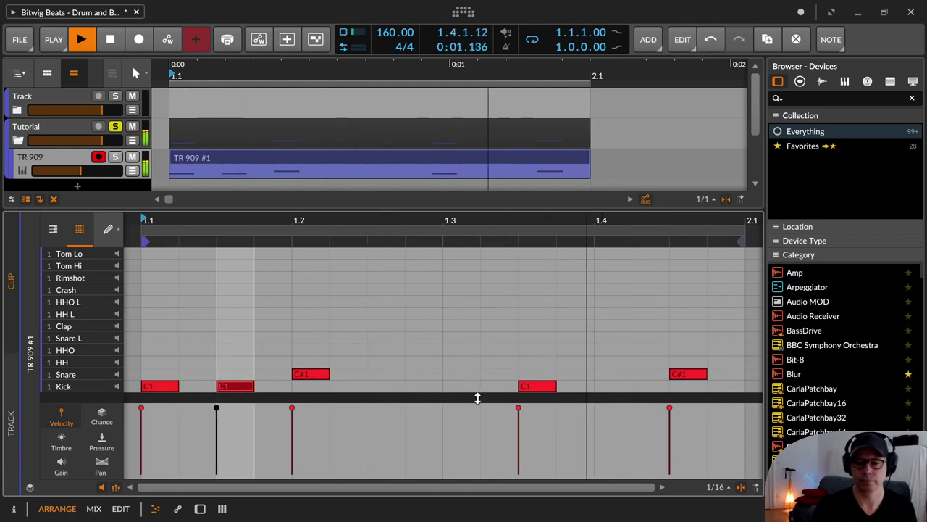
click(419, 386)
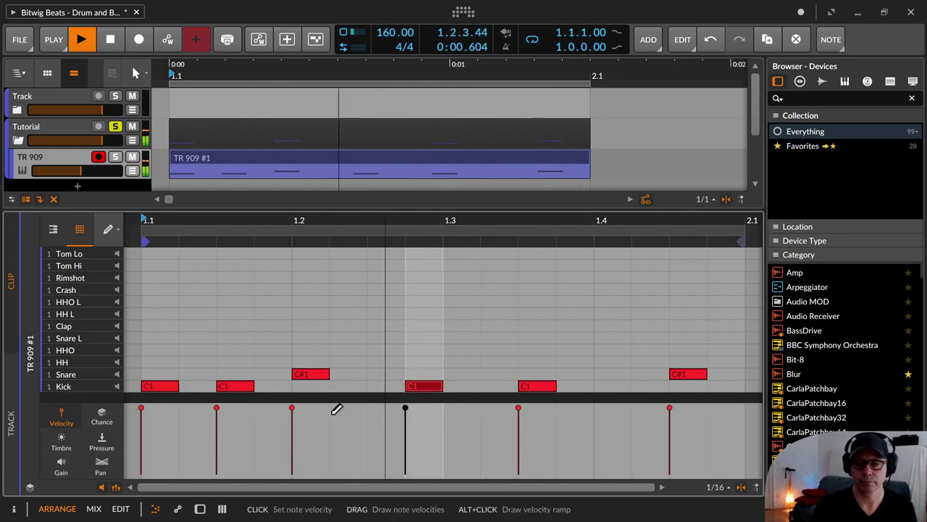
Delete the kicks at 1.1.3 and 1.2.4 and move the last snare back to 1.4
double_click(234, 388)
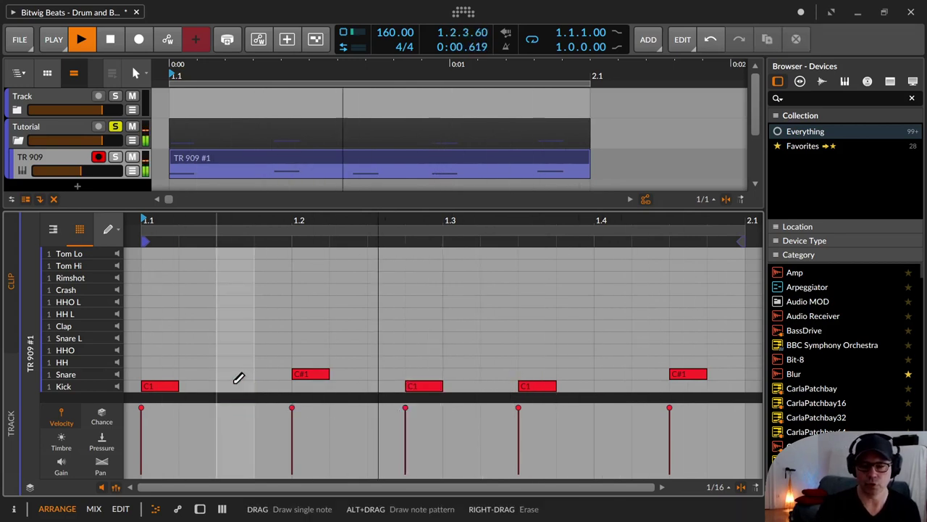
double_click(427, 387)
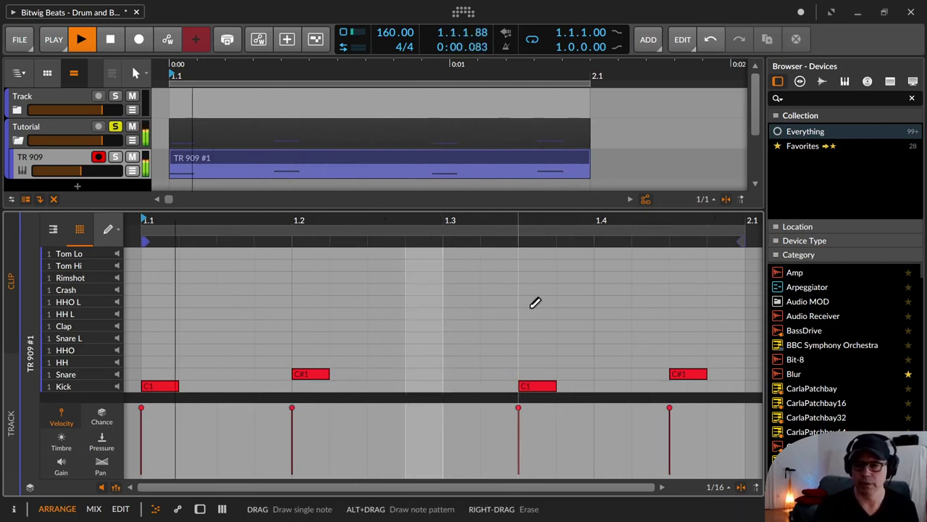
drag(690, 384, 607, 383)
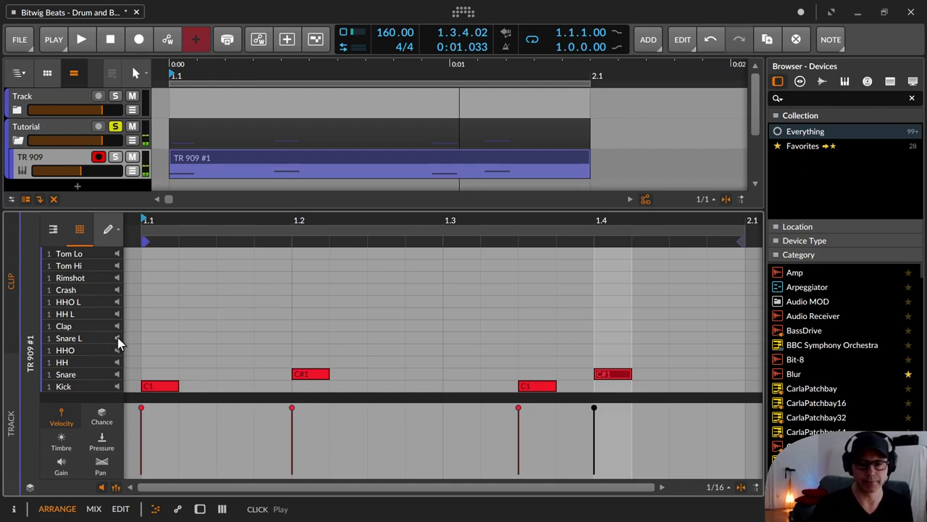
Place a ghost note at 1.1.4 on the Snare L lane with its velocity lowered to about three quarters
click(227, 350)
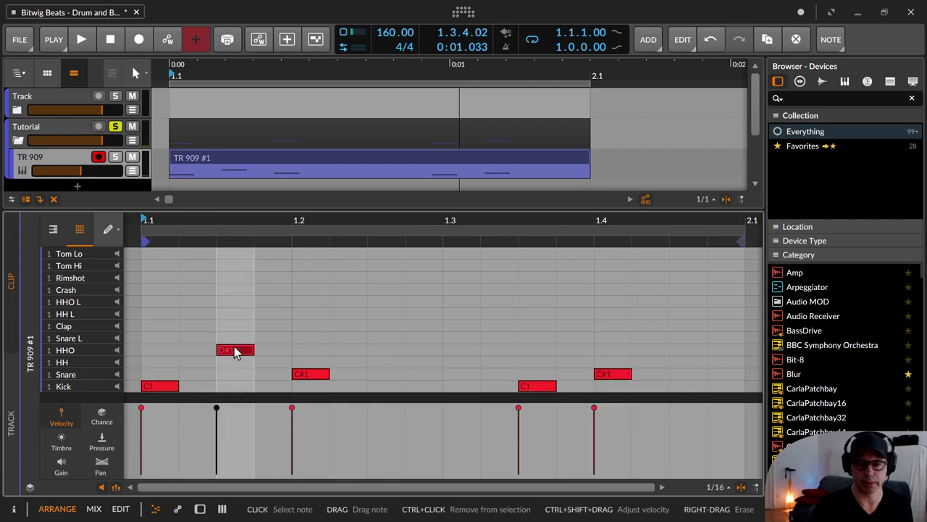
drag(233, 351, 239, 339)
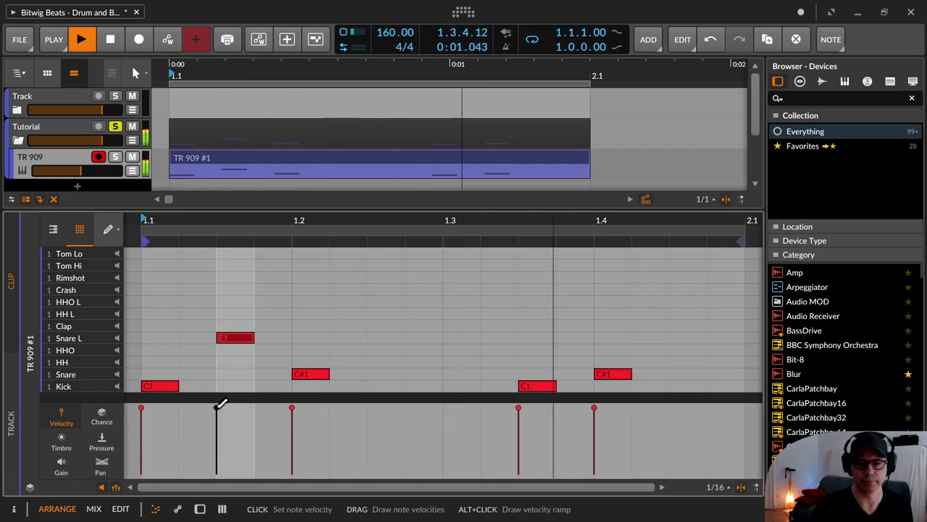
drag(216, 407, 217, 424)
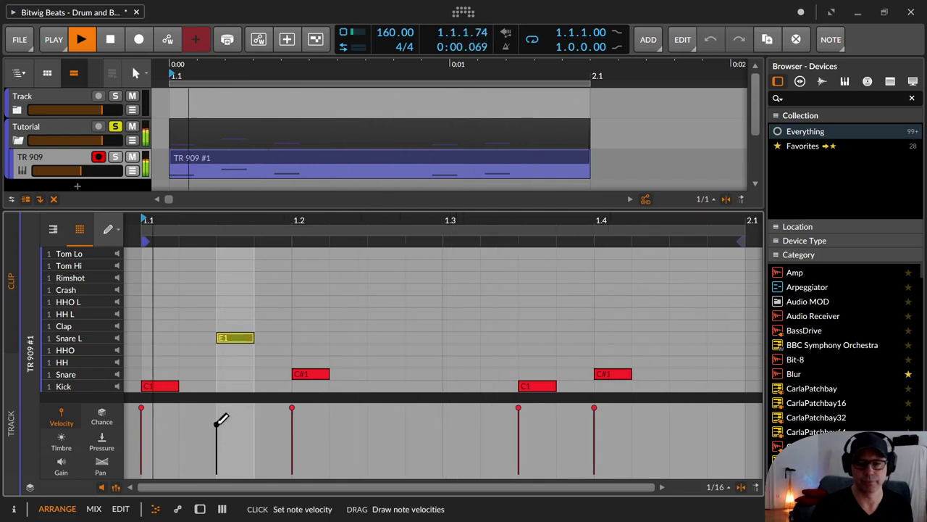
drag(240, 339, 283, 342)
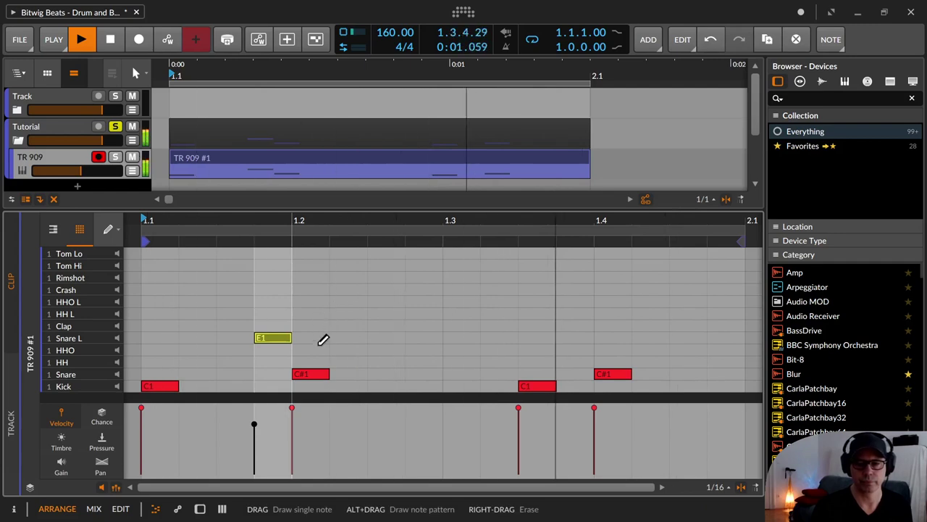
Add further Snare L notes at 1.2.2 and 1.3 with the same reduced velocity
click(340, 338)
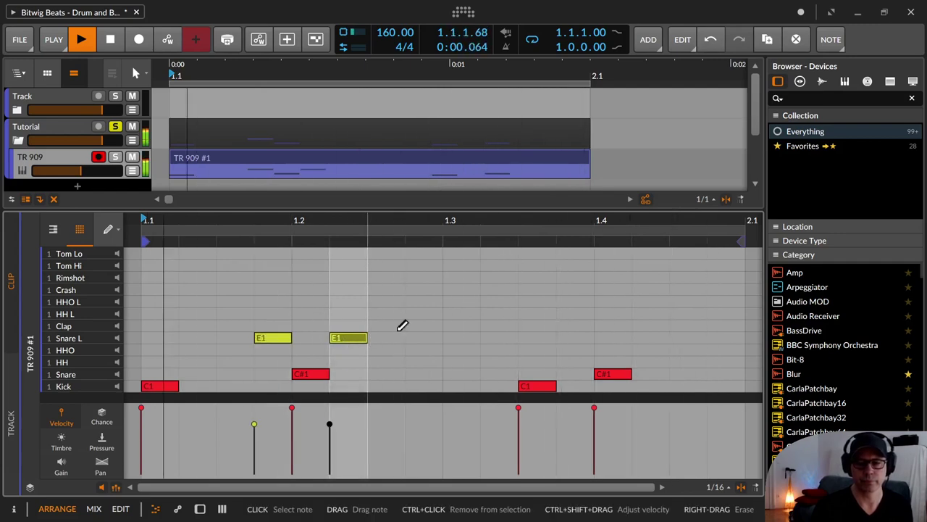
click(428, 338)
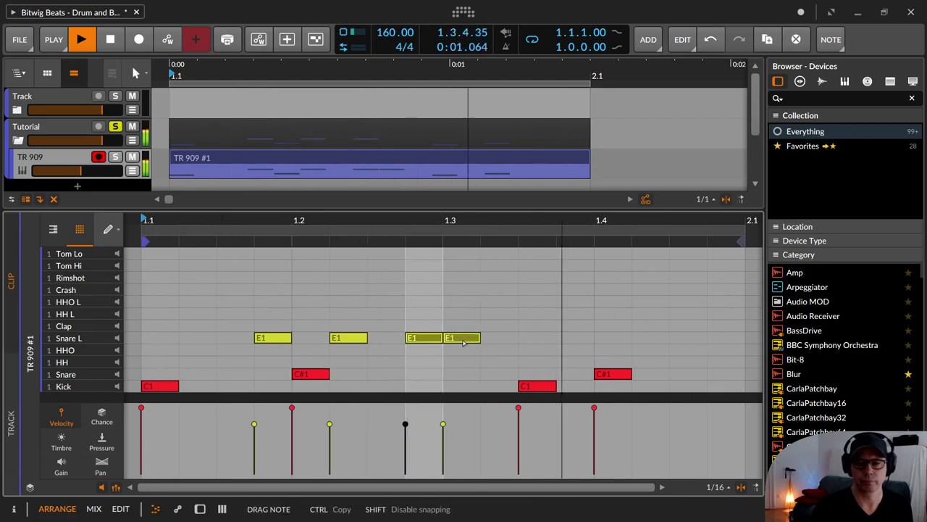
drag(438, 338, 474, 341)
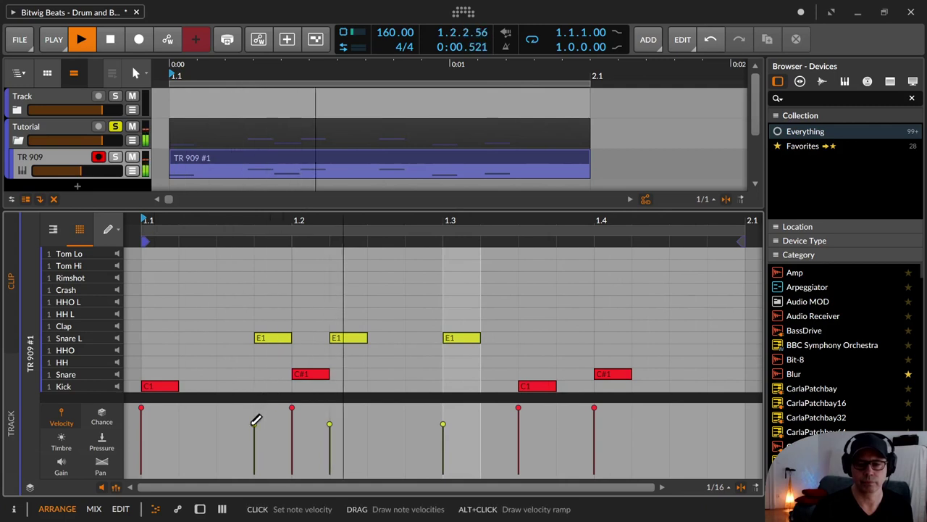
Lower the velocities of the first two Snare L notes together to about 40 percent and the one at 1.3 to about a third
key(1)
mouse_move(254, 315)
mouse_down()
mouse_move(293, 347)
mouse_move(373, 346)
mouse_up()
drag(327, 423, 407, 450)
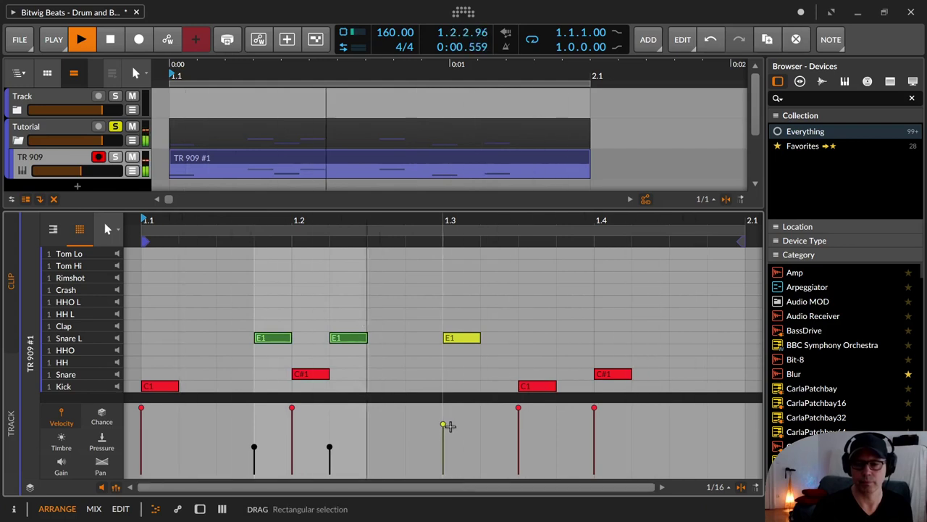
drag(444, 422, 447, 443)
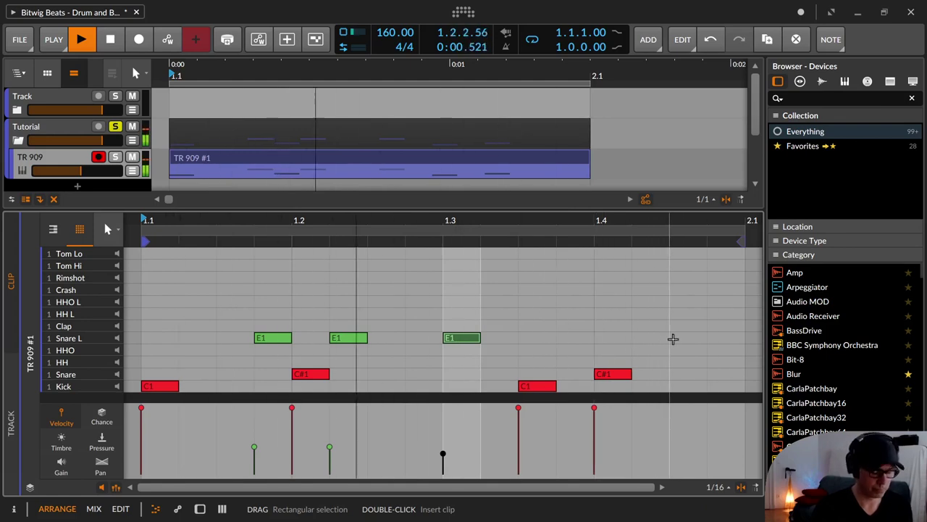
Draw two more quiet Snare L notes at 1.4.3 and 1.4.4
key(2)
click(686, 337)
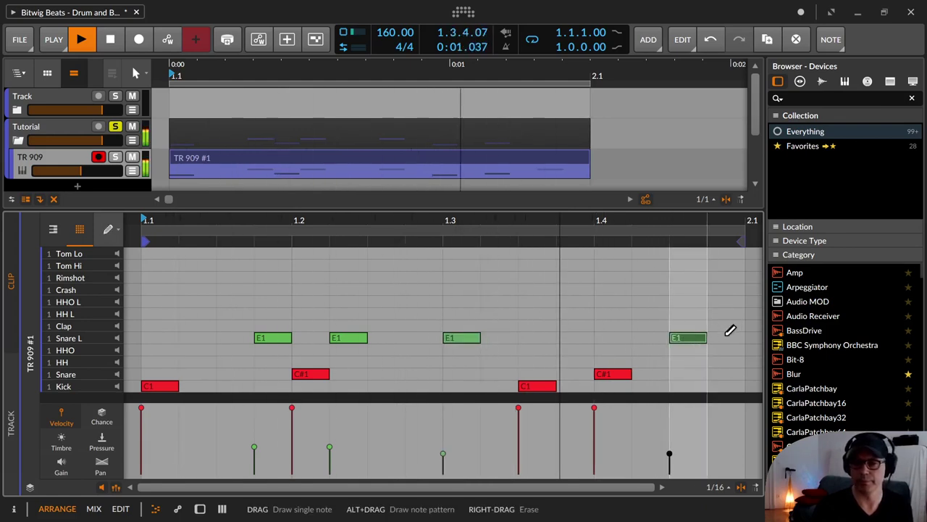
click(724, 337)
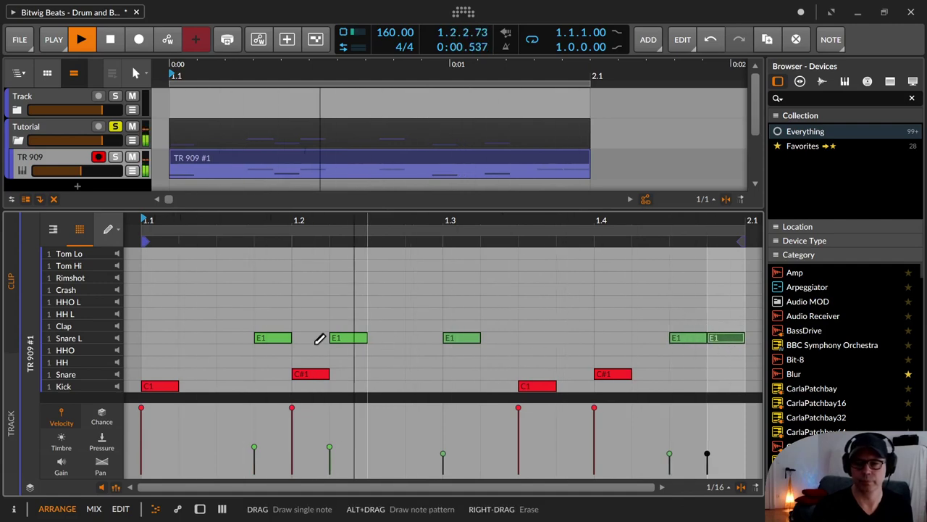
Select every note on the Snare L lane and delete them all
click(78, 339)
key(Delete)
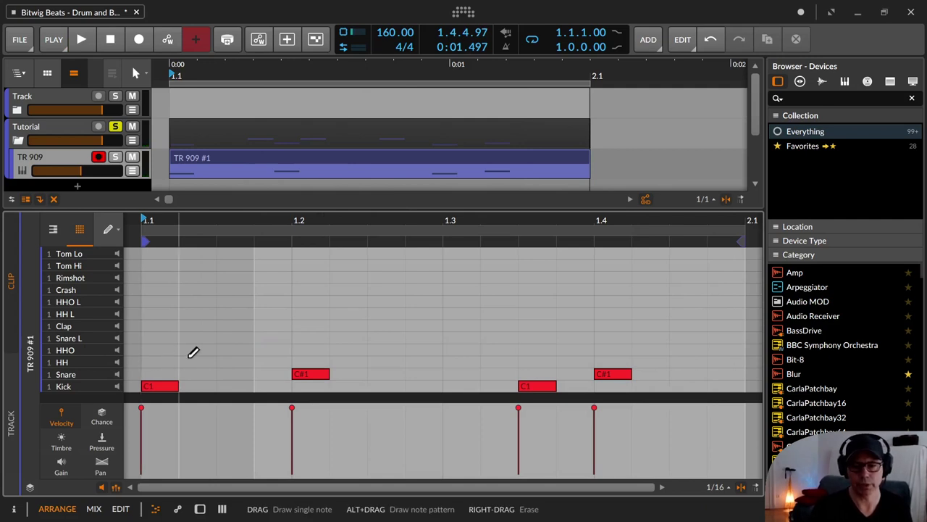
Draw an HH note at 1.1, set its velocity to about 63 percent and briefly play the loop
click(161, 362)
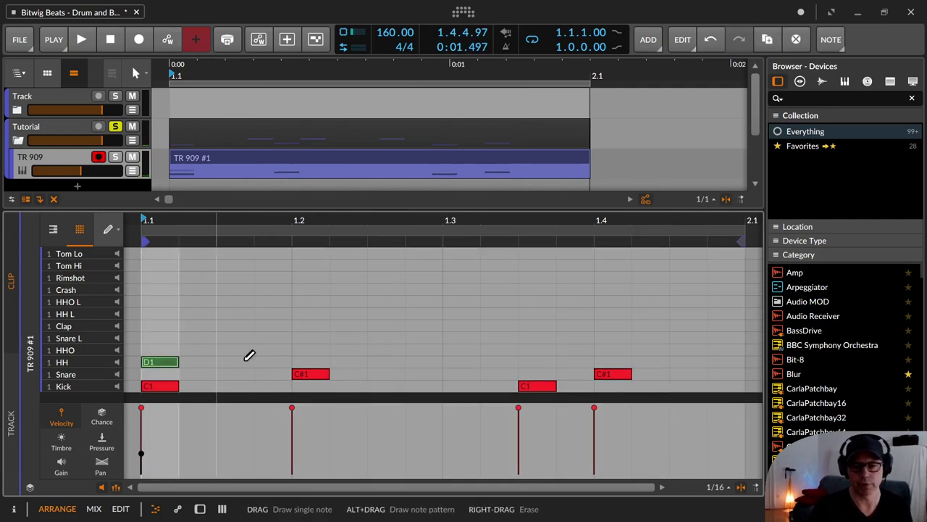
drag(142, 451, 146, 437)
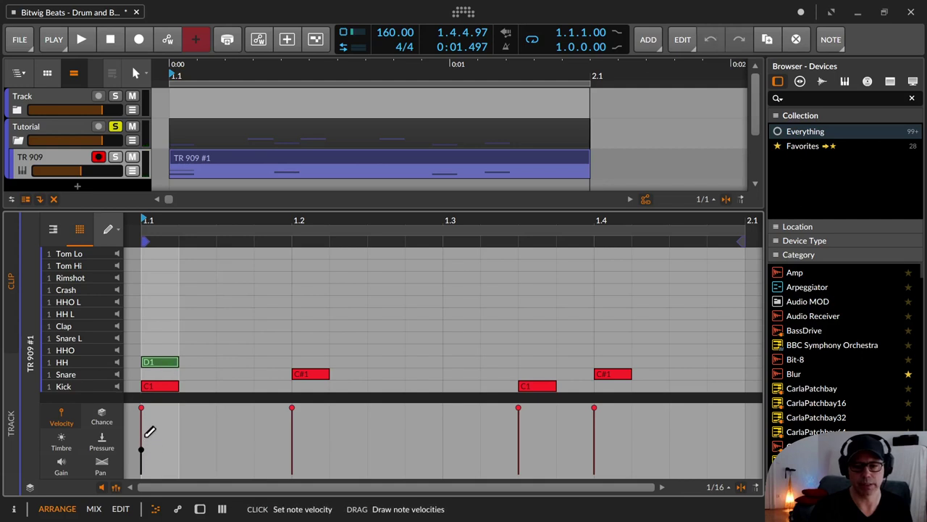
key(space)
key(space)
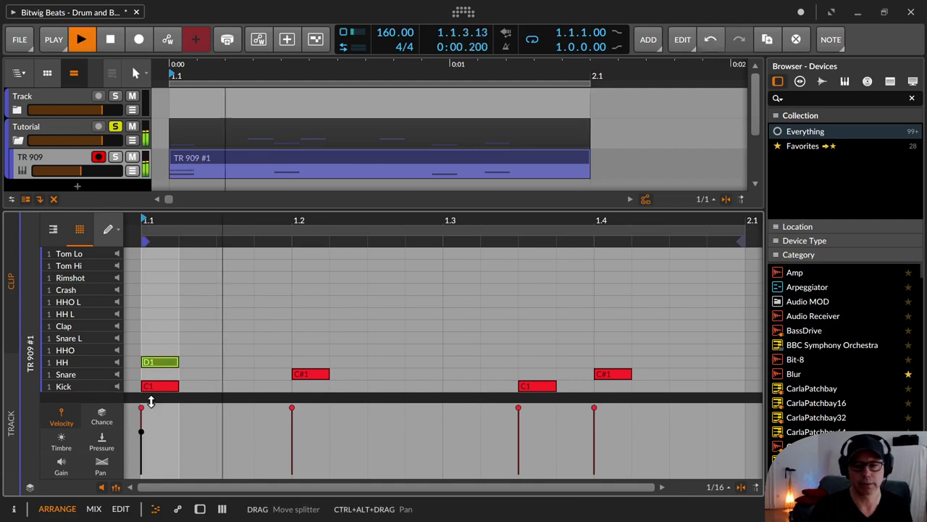
Add HH notes on the remaining eighth-note positions from 1.1.3 to 1.4.3 and start playing the loop
click(231, 361)
click(306, 361)
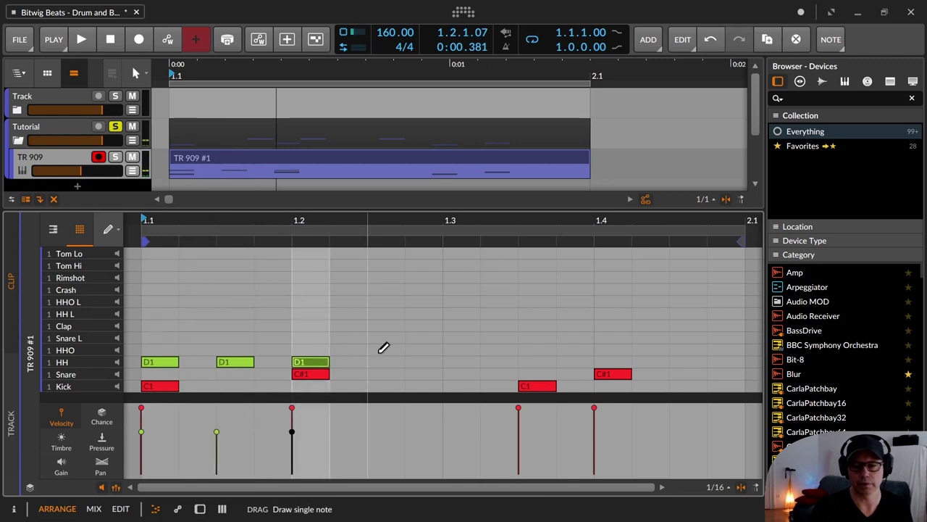
click(384, 362)
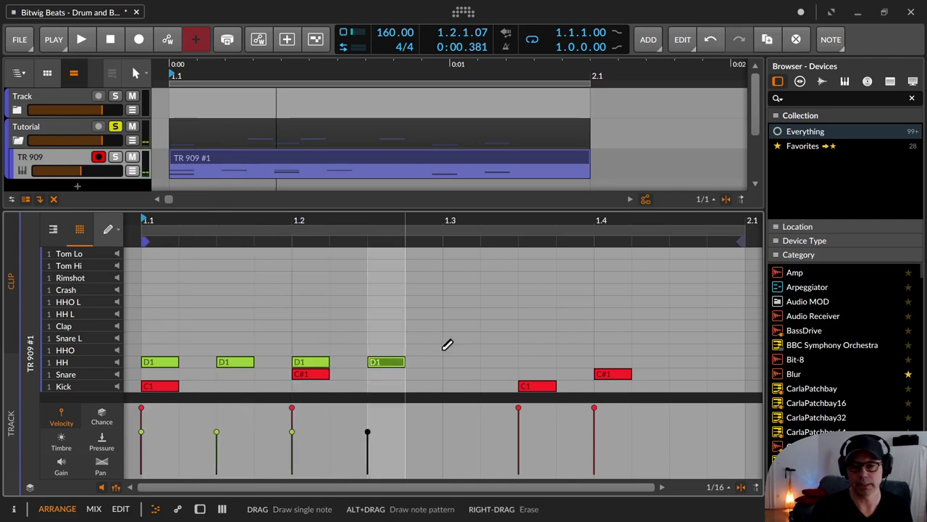
click(530, 362)
click(612, 361)
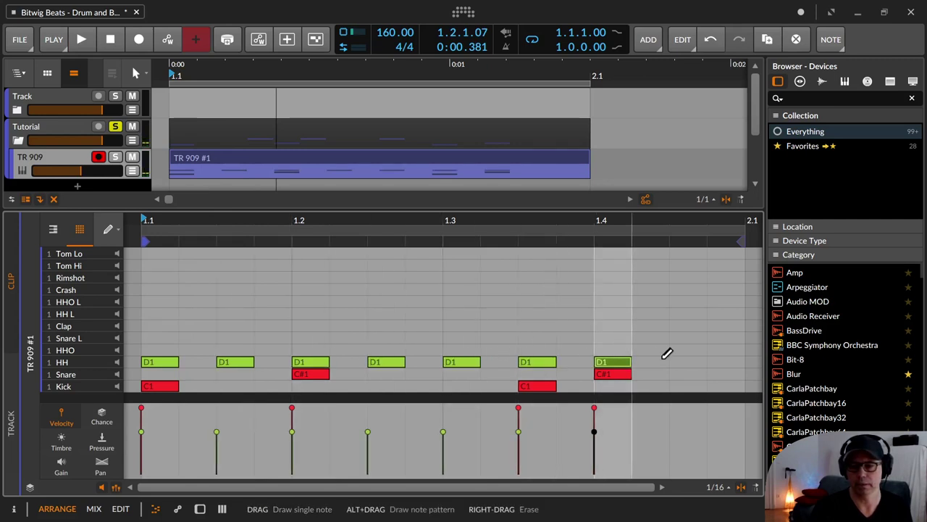
click(684, 361)
key(space)
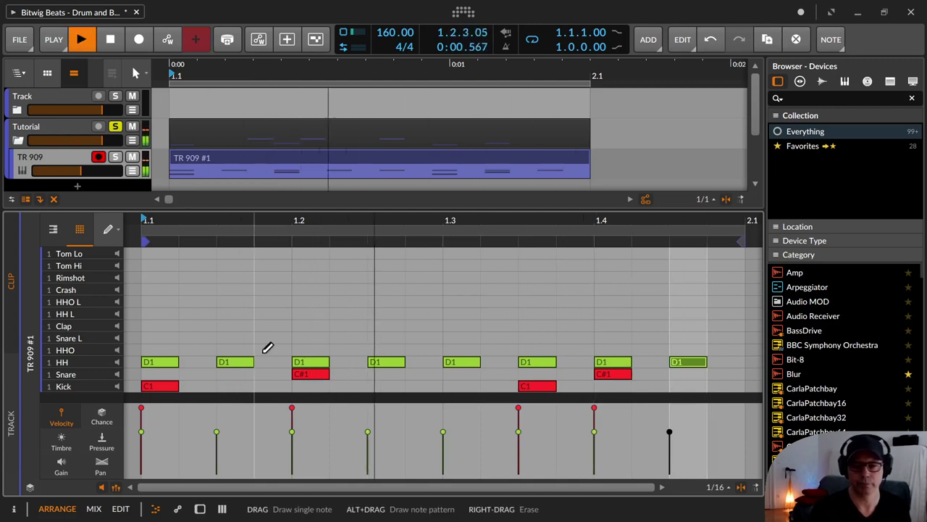
Select all eight HH notes and set their velocity to 32.8 percent
click(80, 351)
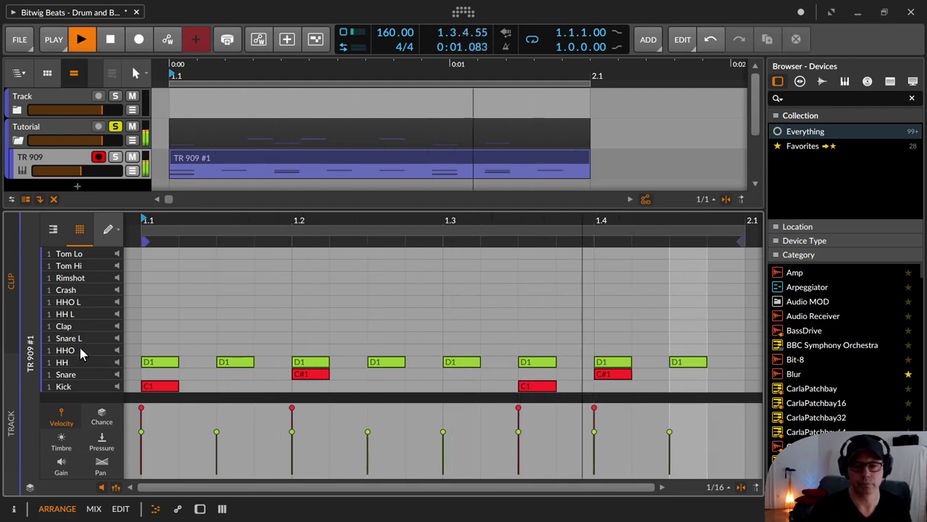
key(i)
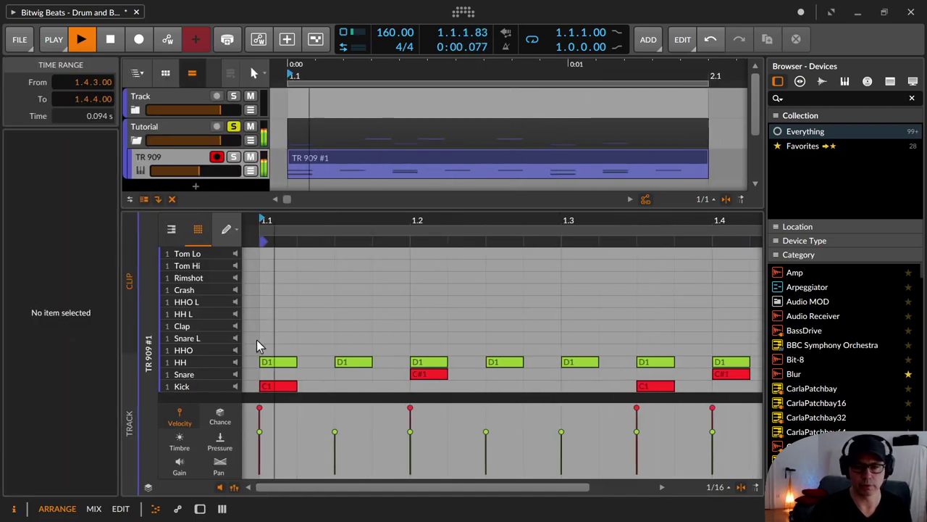
key(ctrl+a)
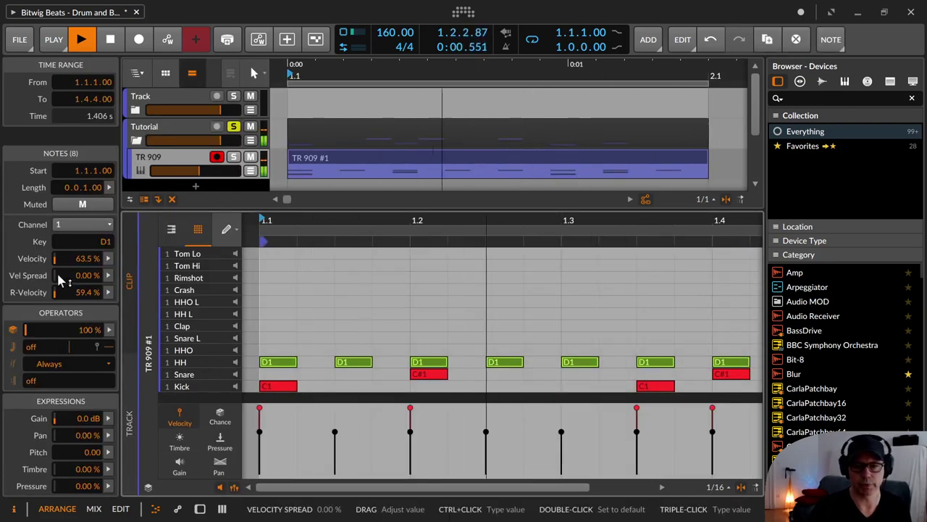
drag(68, 258, 68, 302)
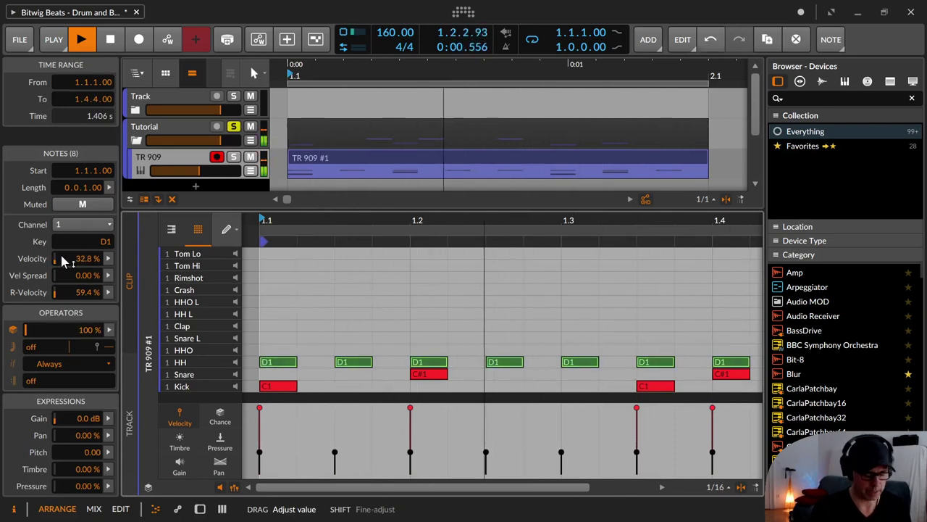
key(i)
key(i)
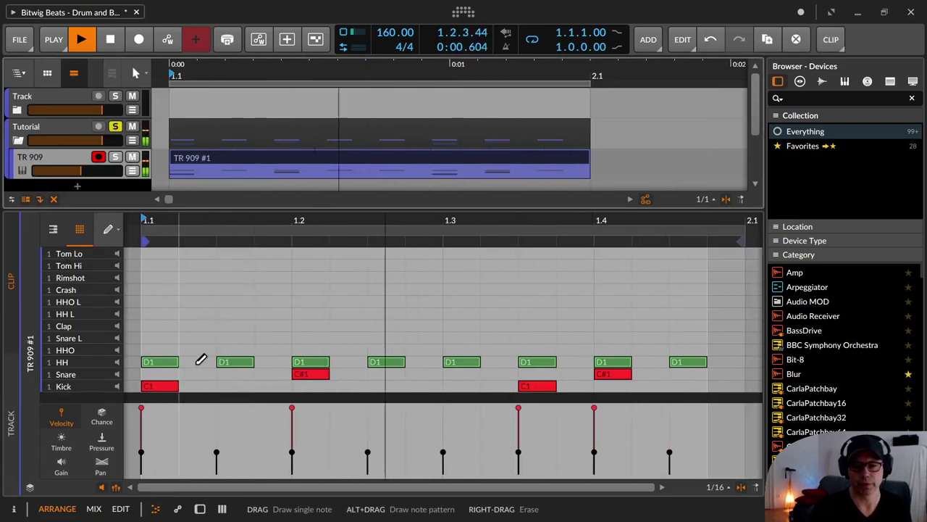
Copy all HH notes one sixteenth later and lower the copies' velocities to almost zero
key(1)
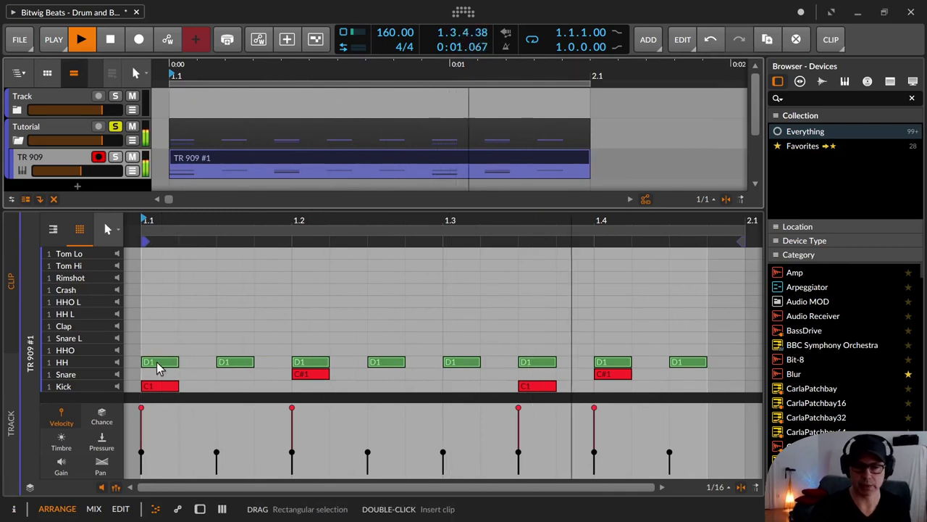
ctrl+drag(159, 366, 193, 368)
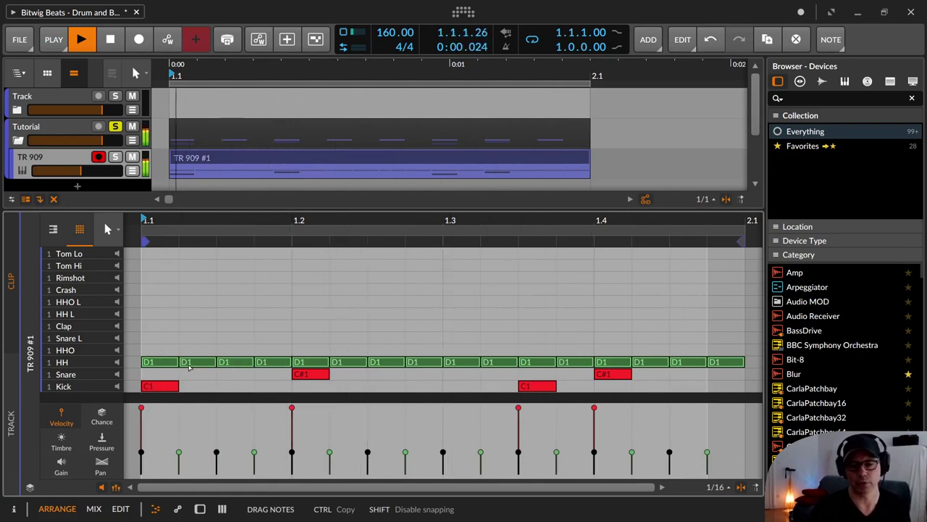
ctrl+drag(189, 368, 189, 368)
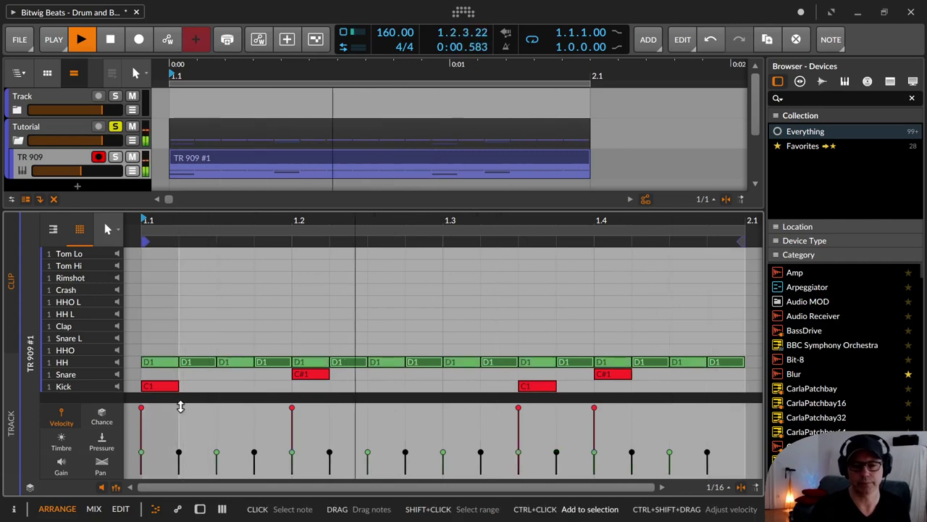
drag(178, 452, 179, 472)
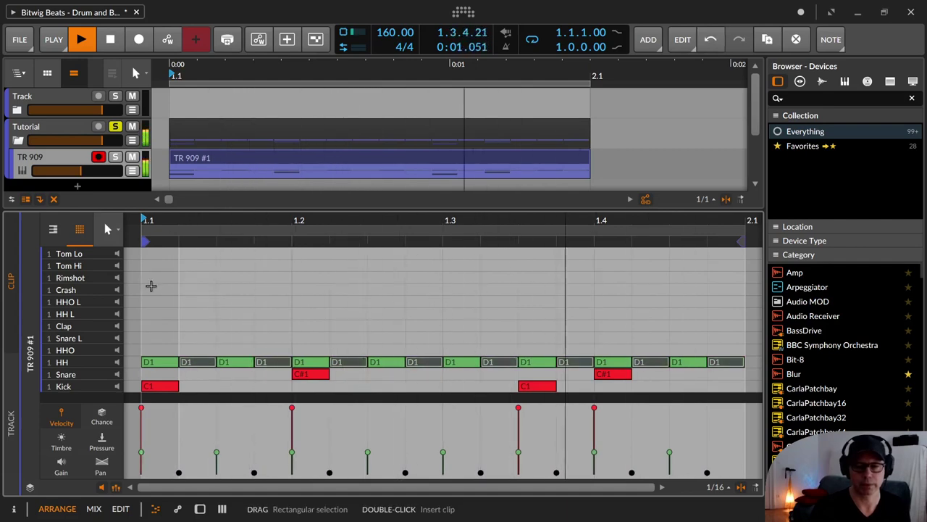
Raise the velocity sensitivity in the HH chain's Sampler and return to the clip's note editor
key(d)
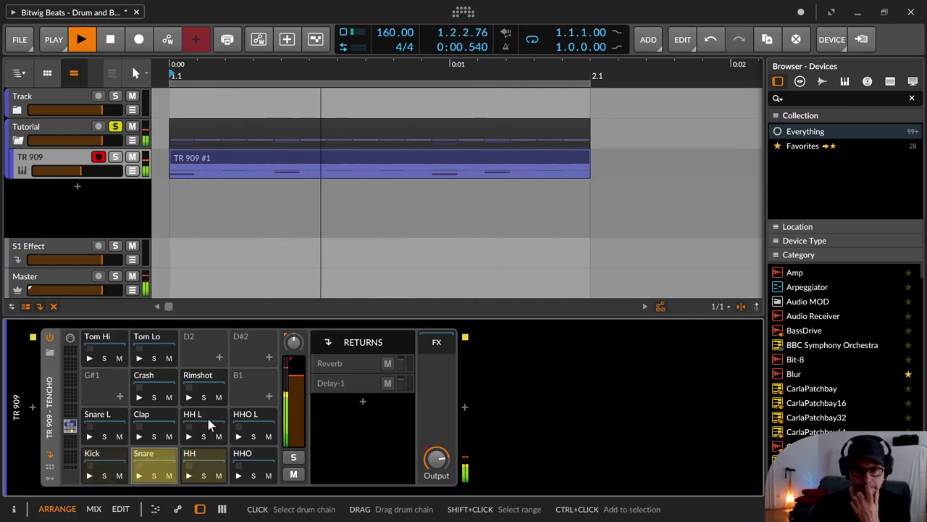
click(210, 460)
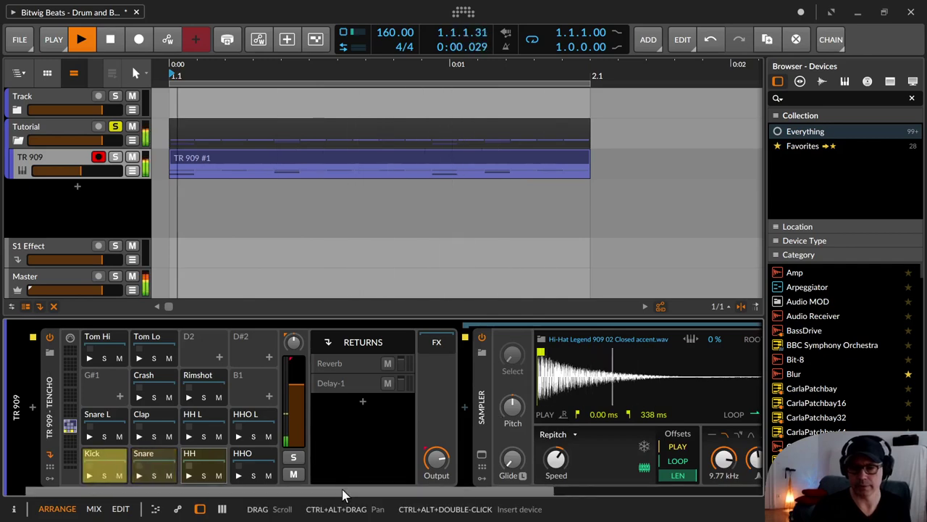
drag(344, 494, 732, 499)
drag(670, 426, 670, 389)
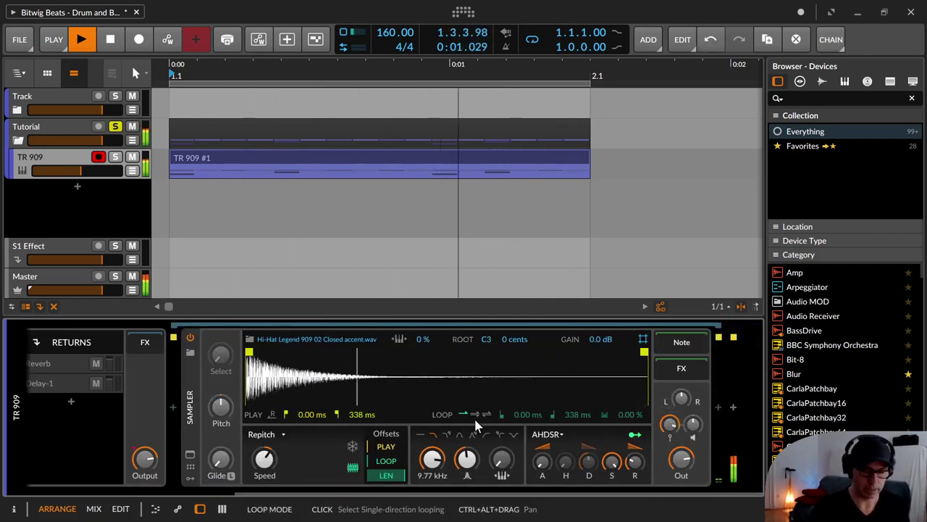
key(e)
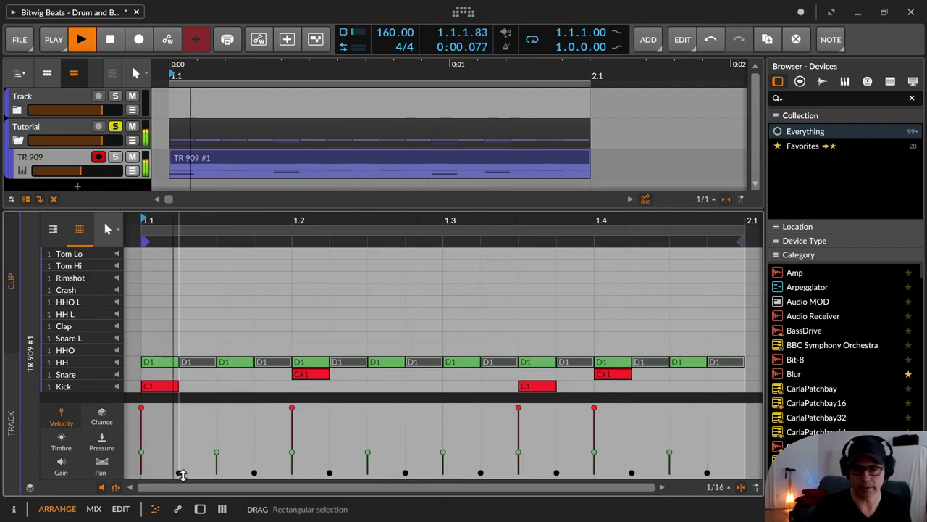
Raise the offbeat HH copies to about 35 percent velocity, and delete all of them
drag(179, 473, 181, 451)
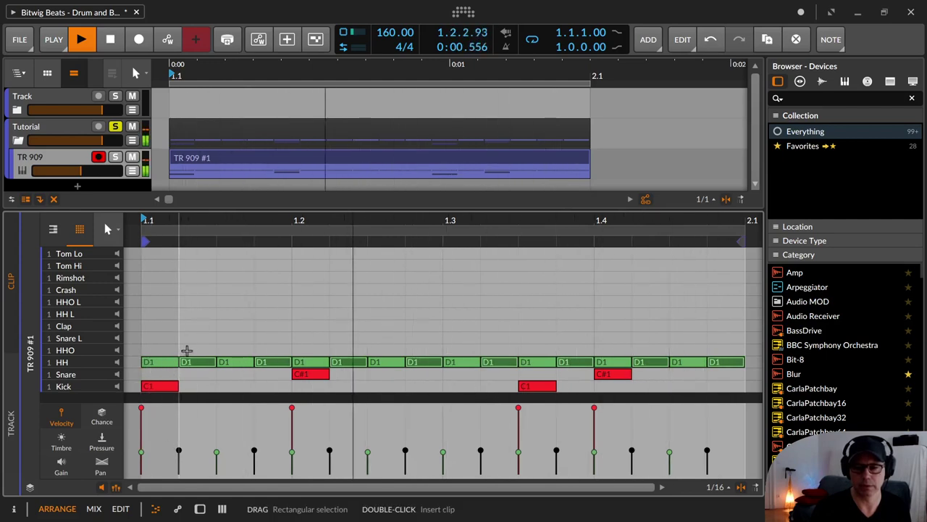
key(Delete)
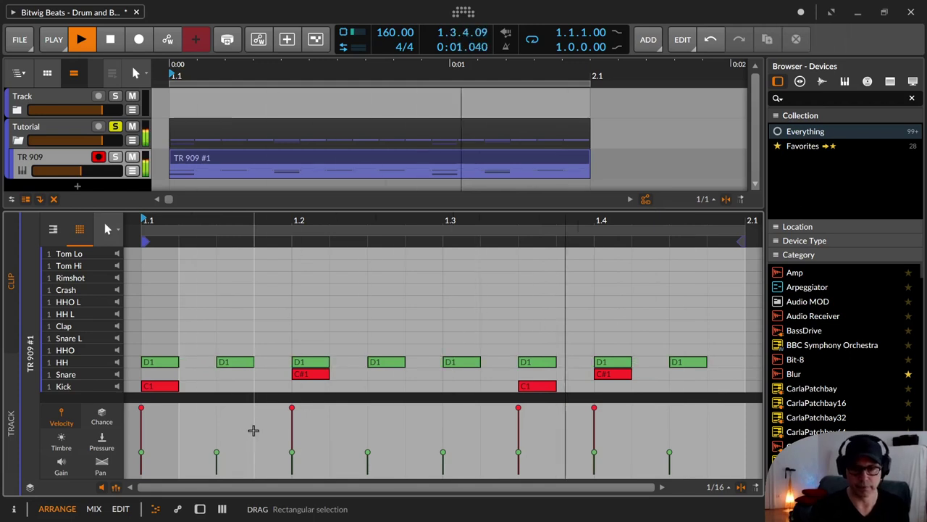
Raise the HH notes to about 56 percent velocity and add copies one sixteenth later at about 18 percent
click(92, 362)
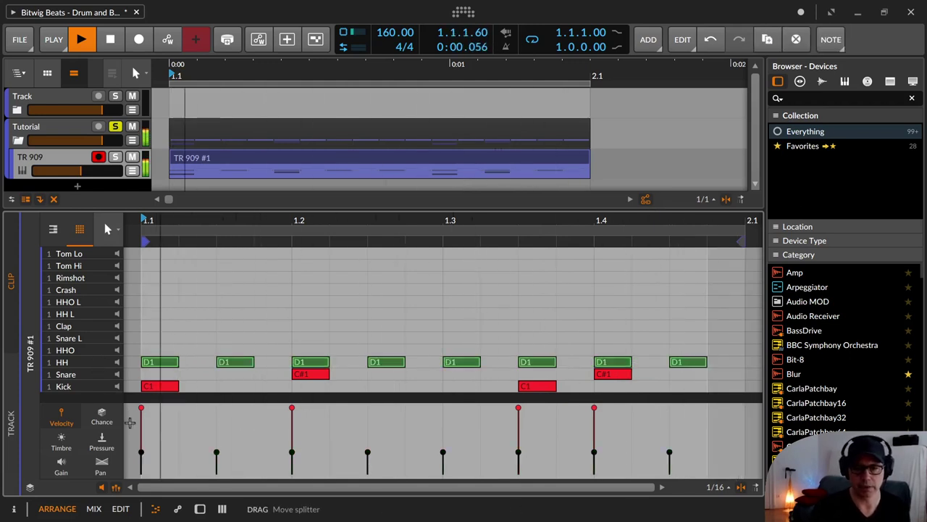
drag(141, 453, 142, 437)
drag(158, 369, 203, 368)
drag(179, 437, 179, 459)
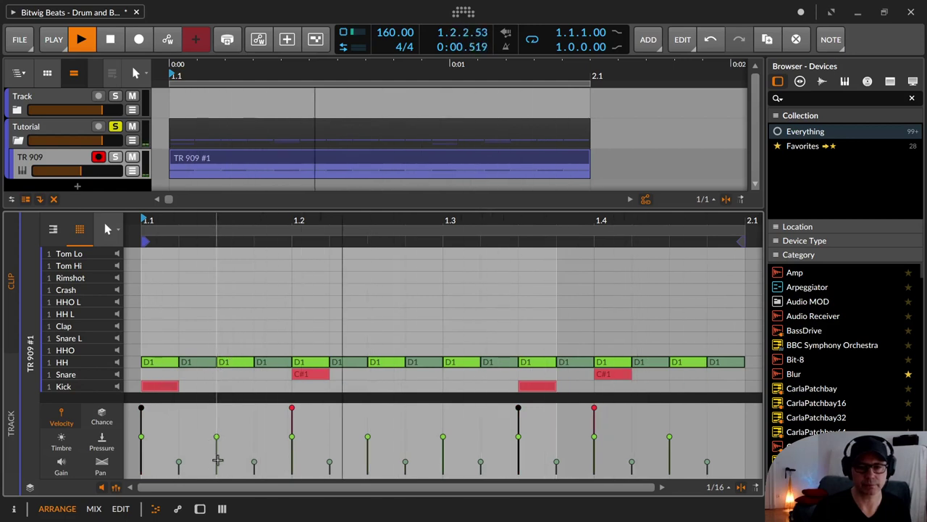
Try deleting the quiet HH notes at 1.1.2 and 1.1.4, and undo both deletions
click(207, 366)
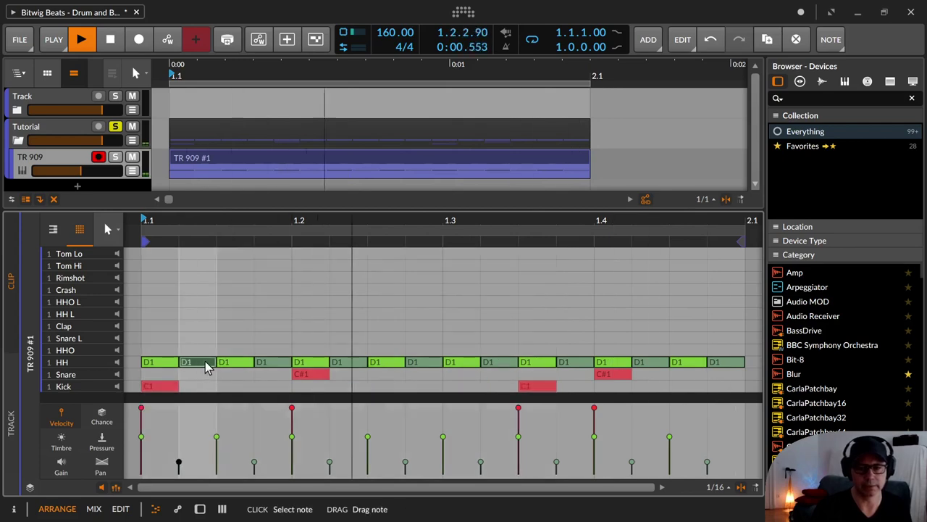
ctrl+click(275, 366)
click(202, 370)
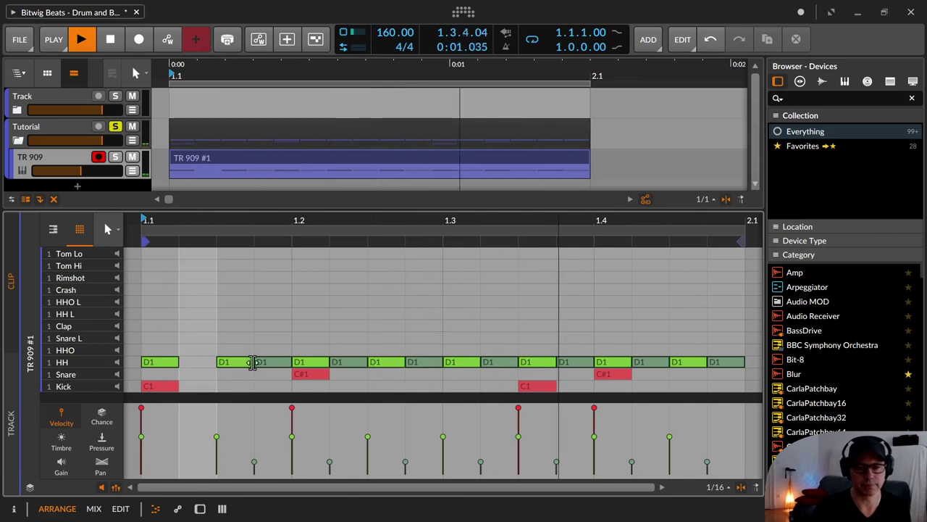
drag(201, 366, 300, 365)
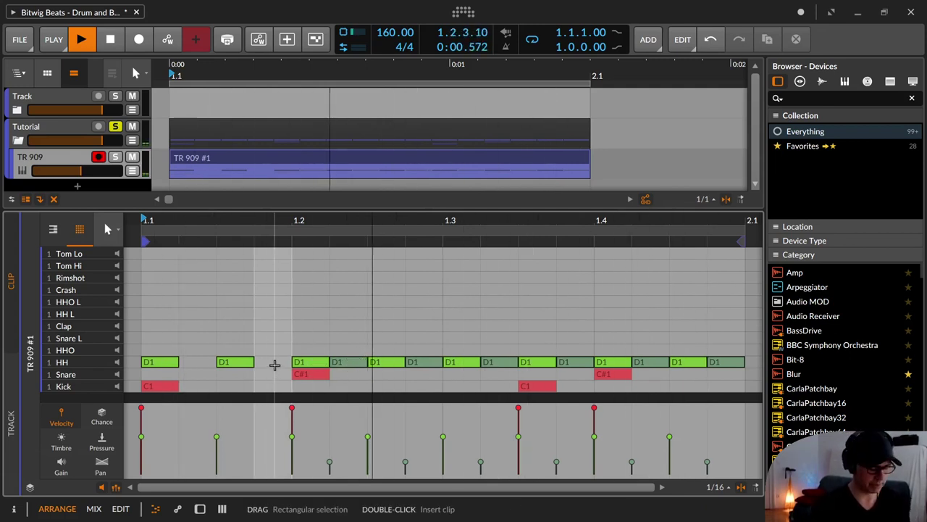
key(ctrl+z)
key(ctrl+z)
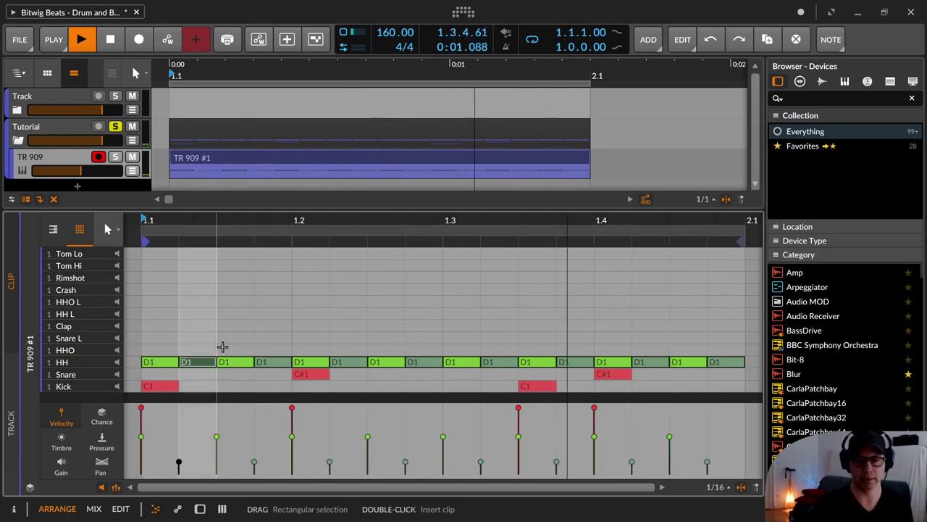
Stop playback and unmute all the notes on the Kick and Snare lanes
key(space)
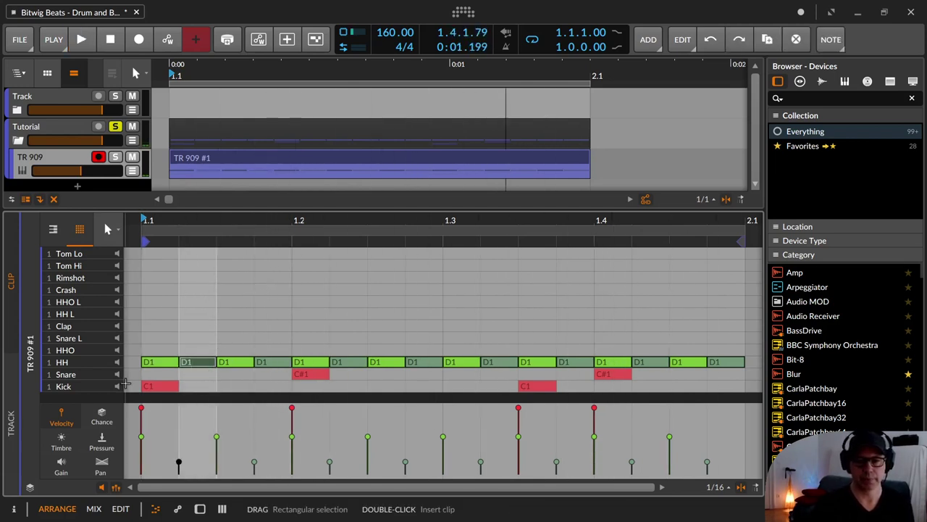
click(85, 376)
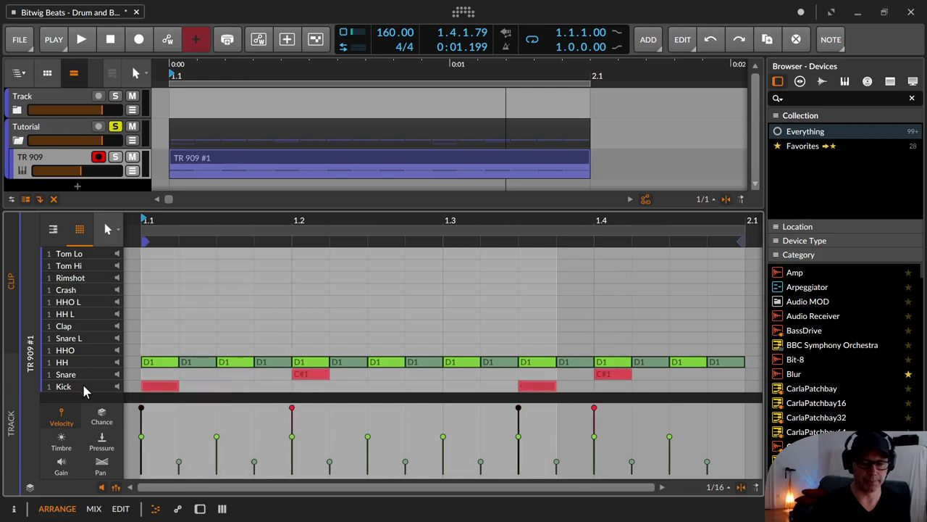
click(86, 388)
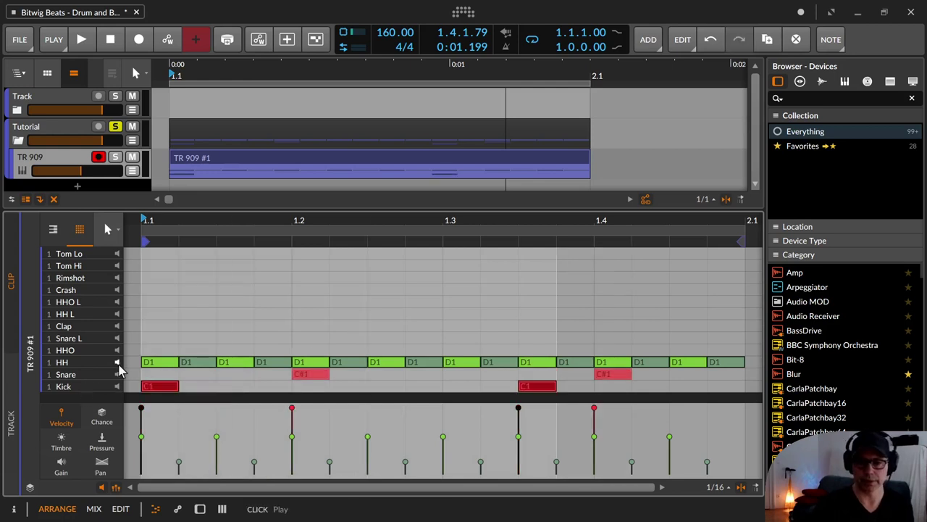
click(72, 377)
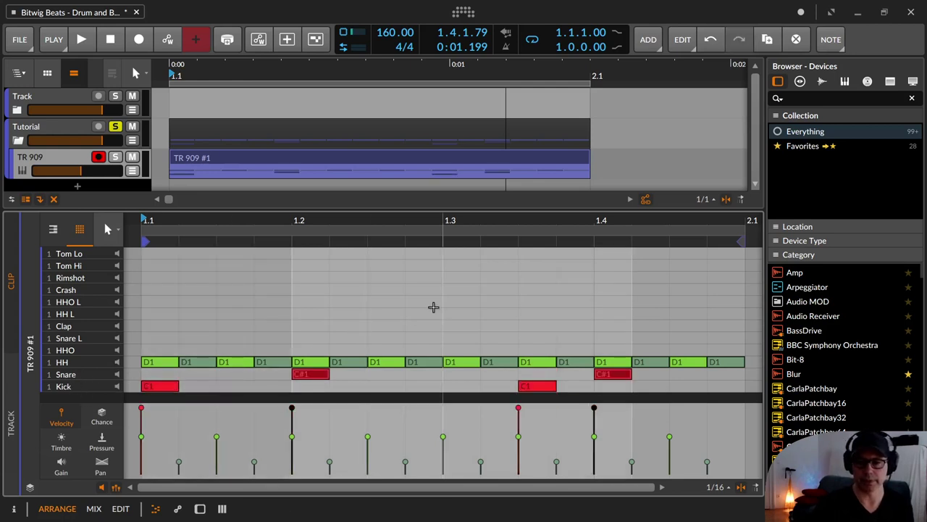
Double the content of the TR 909 #1 clip so the beat repeats over two bars
click(265, 164)
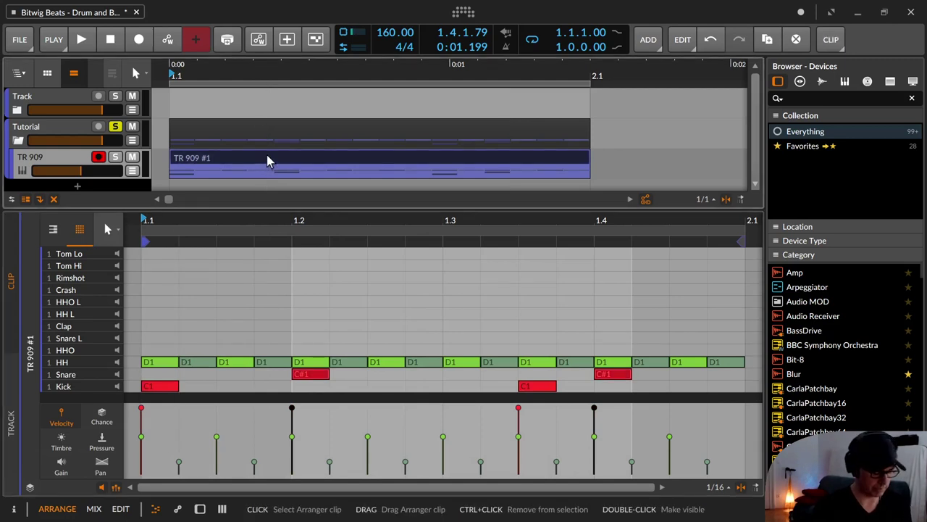
key(ctrl+shift+d)
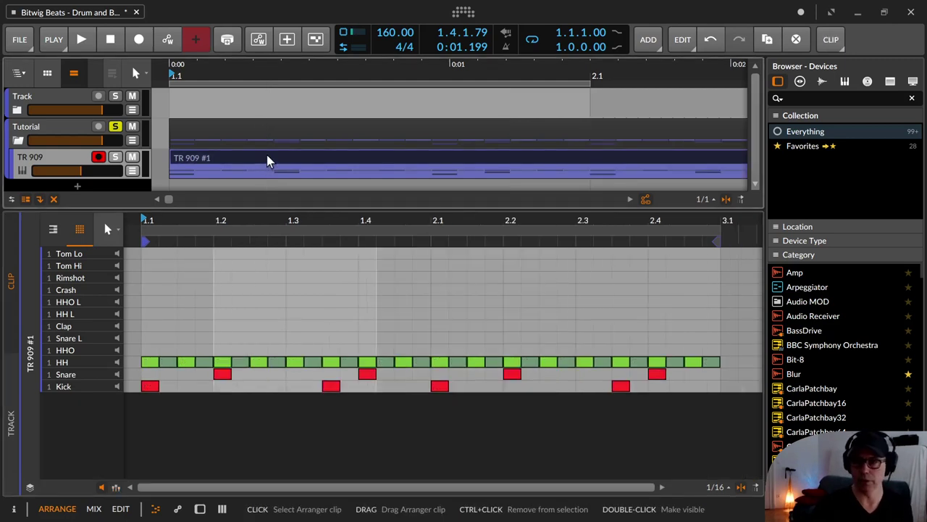
double_click(475, 160)
click(476, 160)
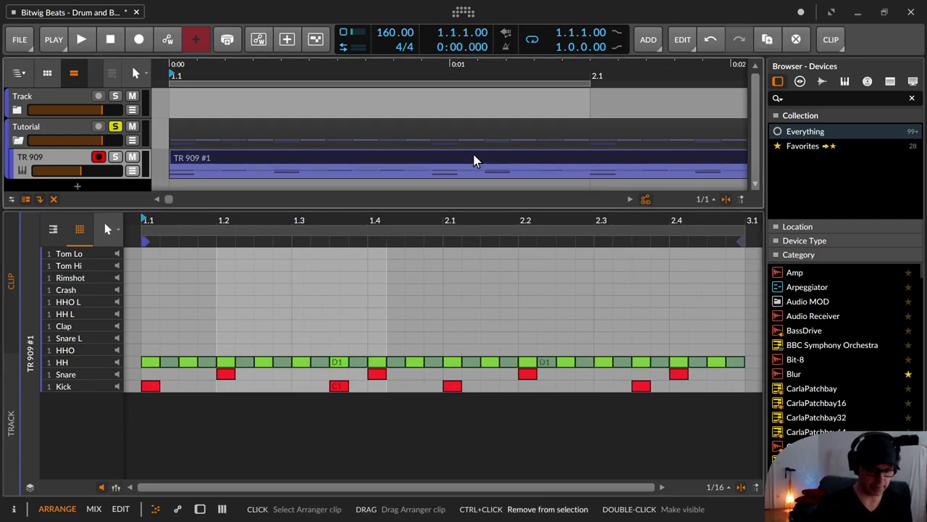
Set the arranger loop to the full two-bar length of the TR 909 #1 clip and start playback
key(ctrl+l)
mouse_move(479, 72)
mouse_down()
mouse_move(479, 44)
mouse_move(479, 63)
mouse_up()
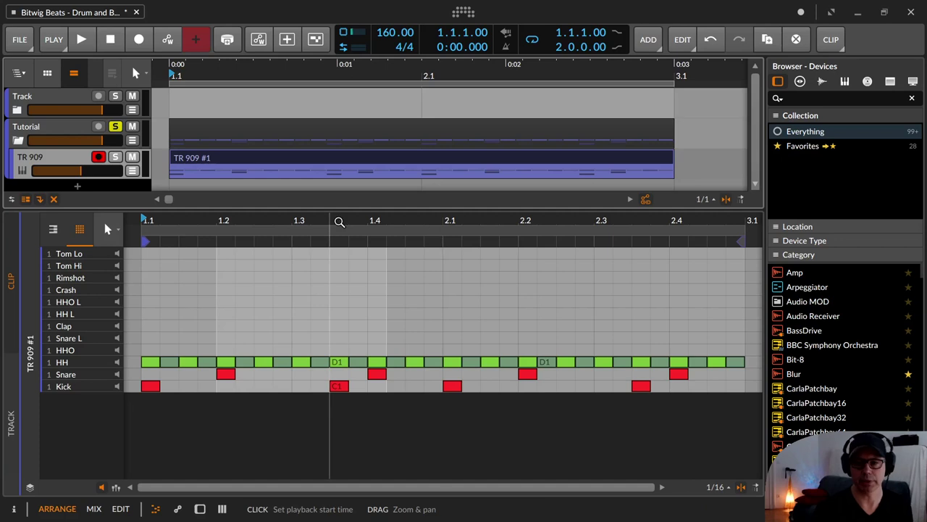
key(space)
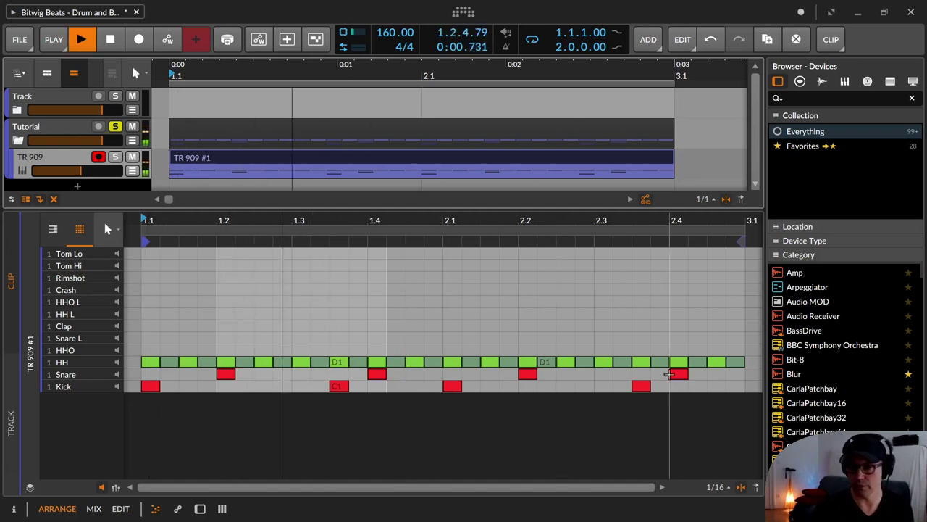
Shift the last Snare note from 2.4.1 to 2.4.3 and add Kick notes at 2.2.4 and 1.1.3
drag(683, 373, 727, 374)
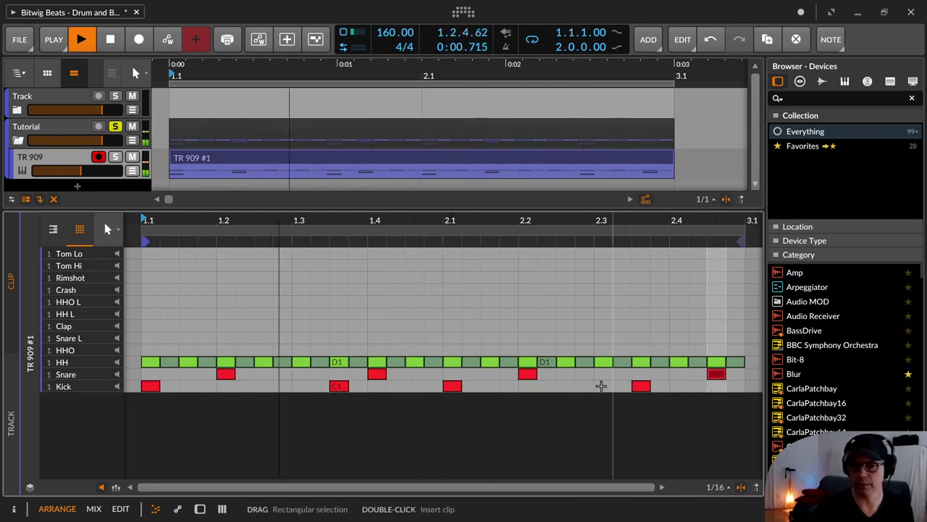
key(3)
click(585, 385)
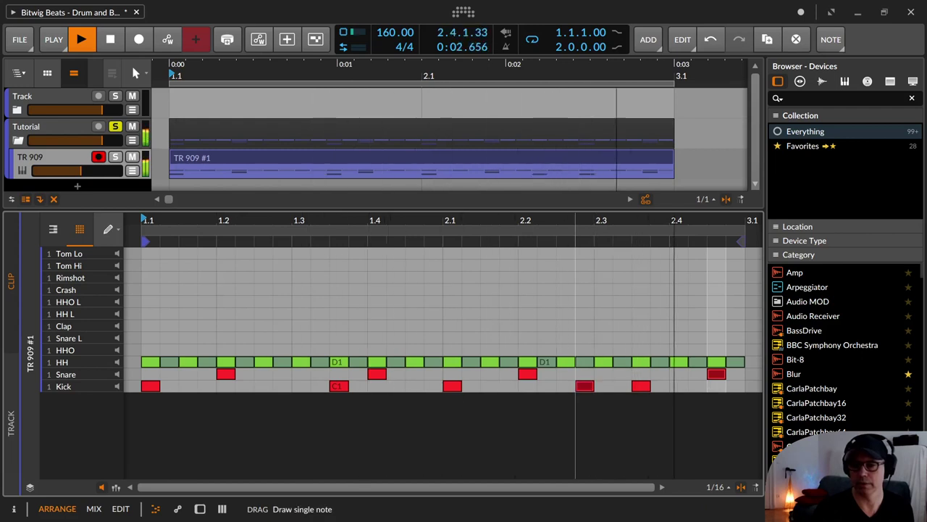
key(1)
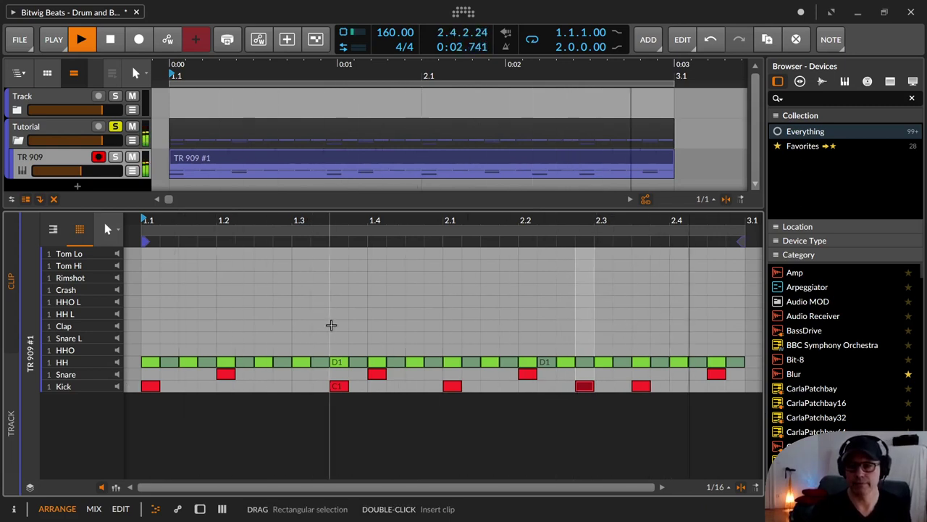
key(3)
click(192, 387)
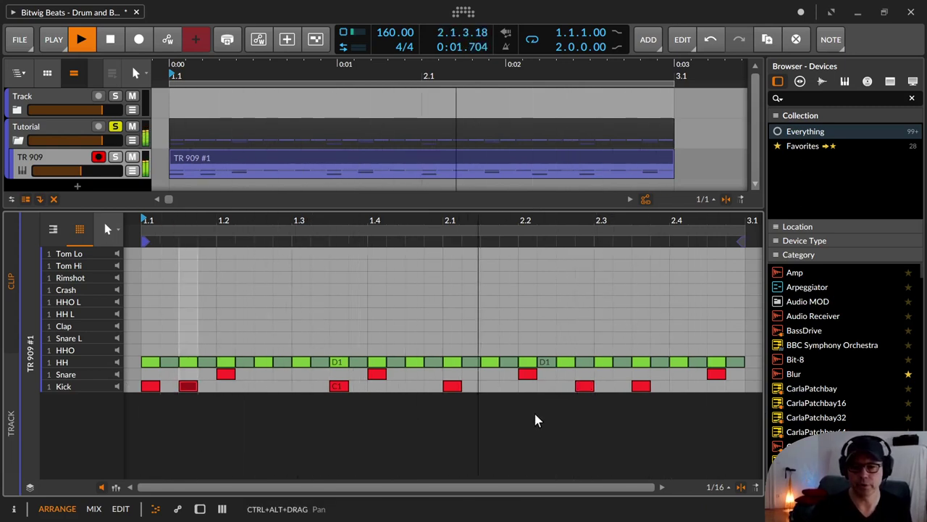
key(1)
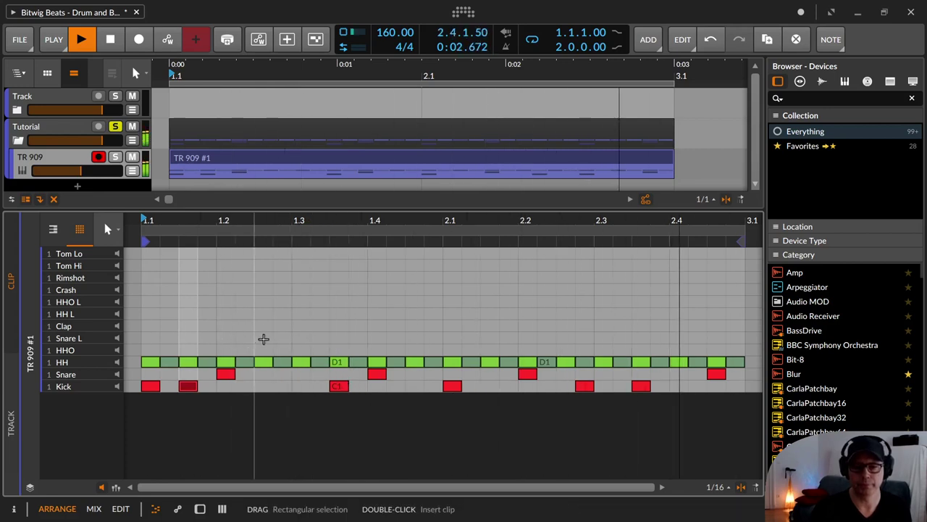
Show the note velocities and draw Snare L notes at 1.2.4 and 1.3.4 at about 70 percent velocity
click(116, 487)
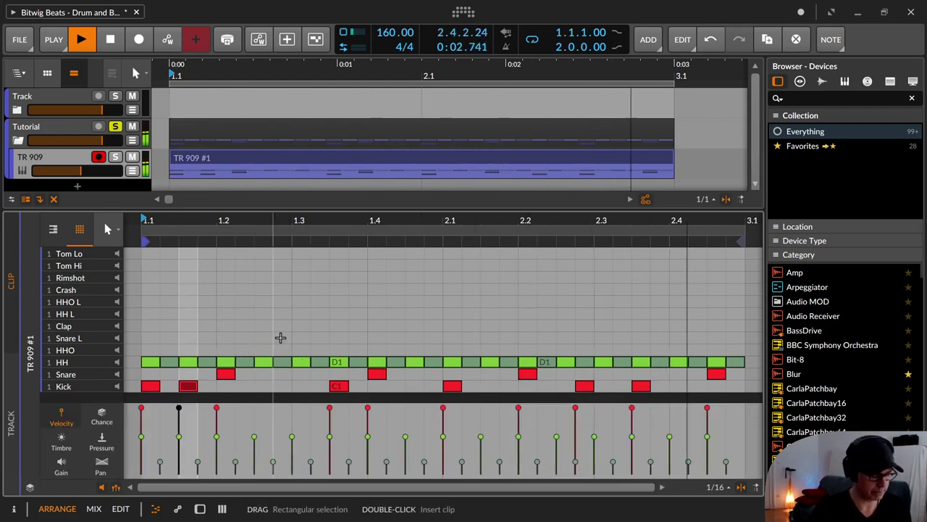
key(3)
click(282, 338)
key(1)
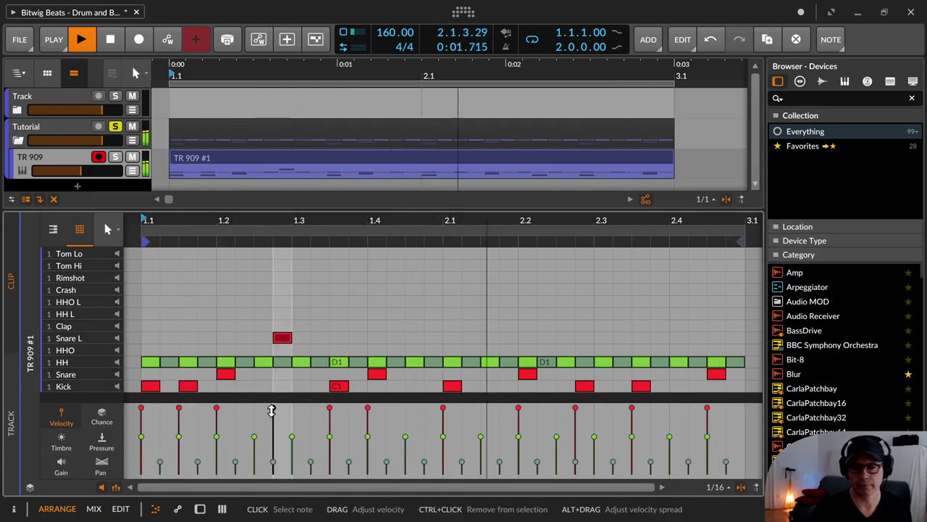
right_click(282, 339)
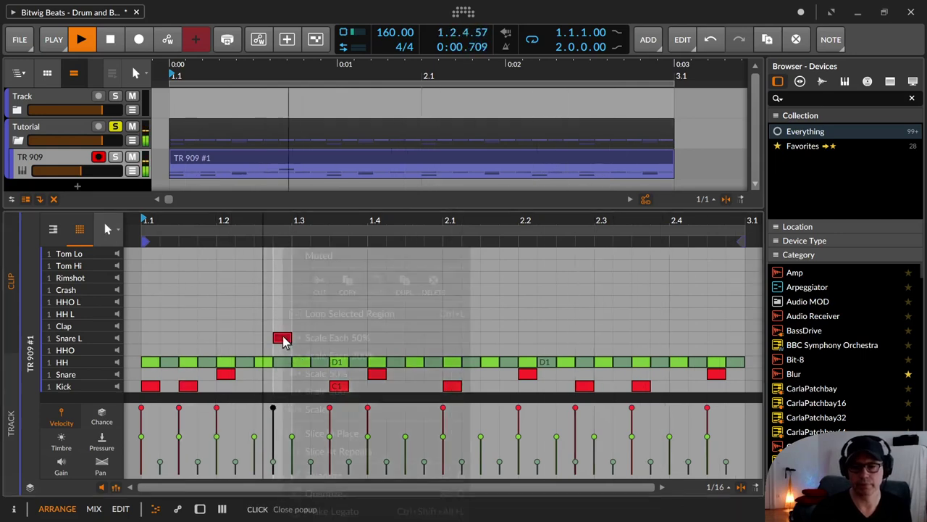
key(Escape)
key(3)
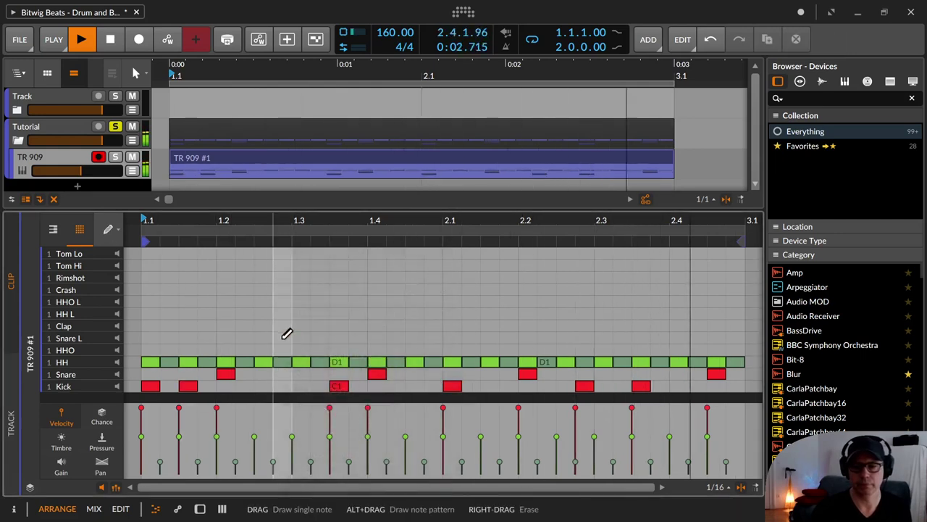
drag(282, 338, 282, 366)
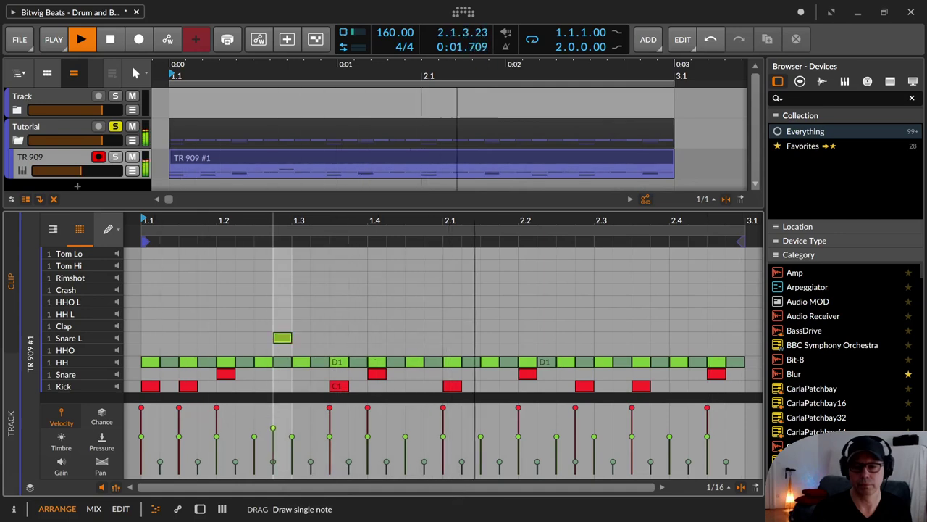
key(1)
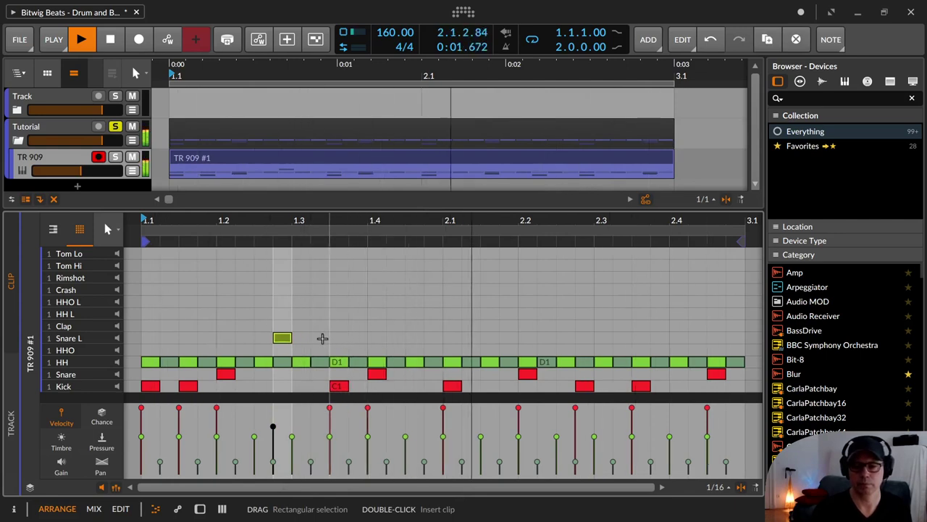
key(2)
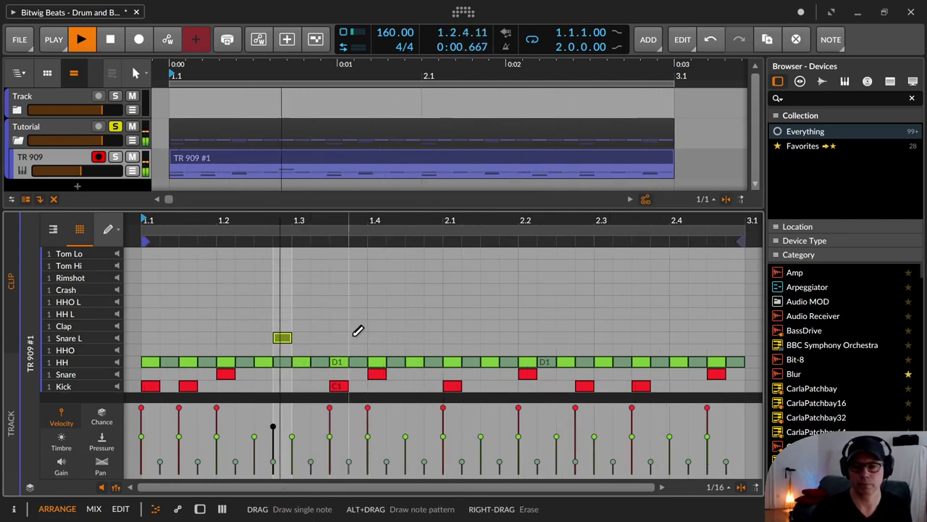
click(356, 337)
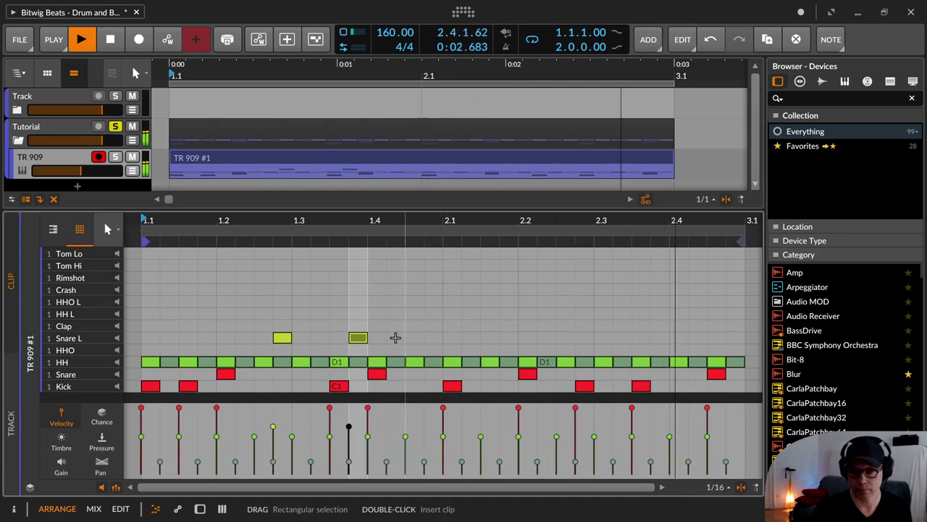
Try a Snare L note at 1.4.2 and erase it
click(397, 338)
key(1)
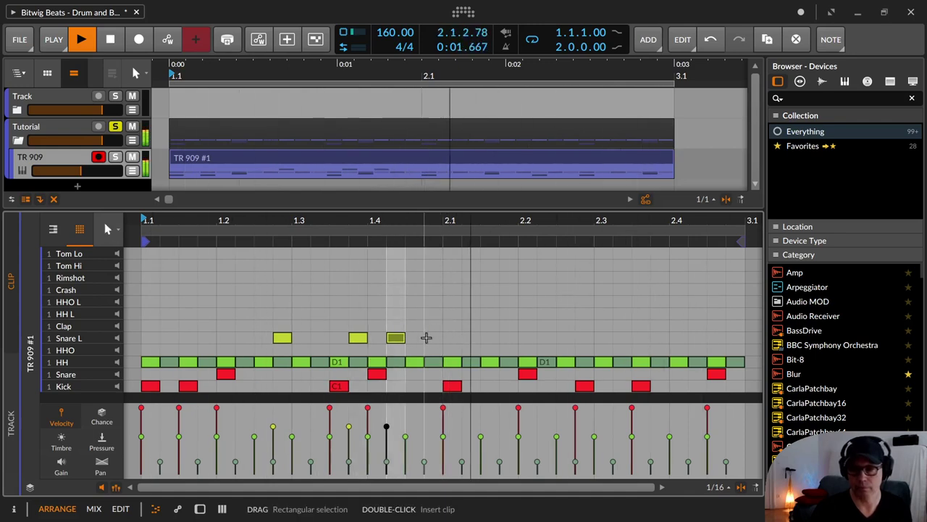
key(2)
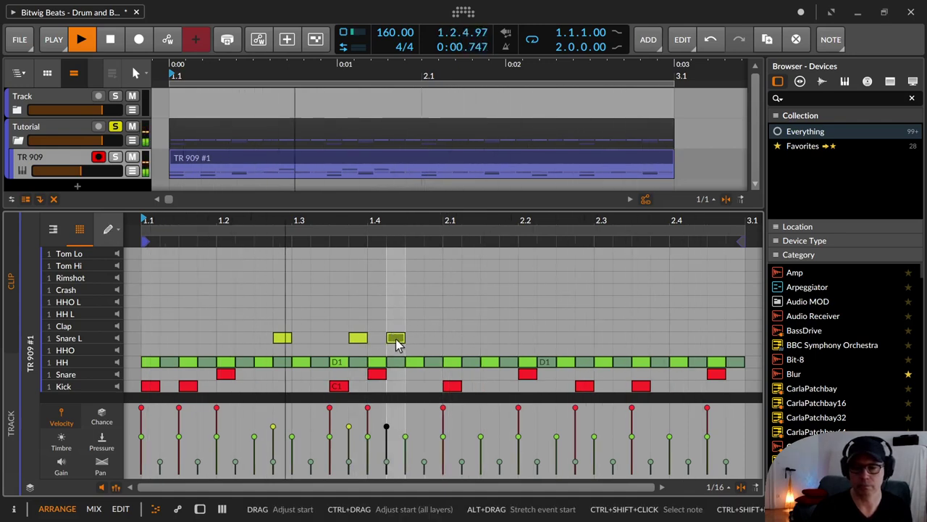
right_click(398, 337)
key(1)
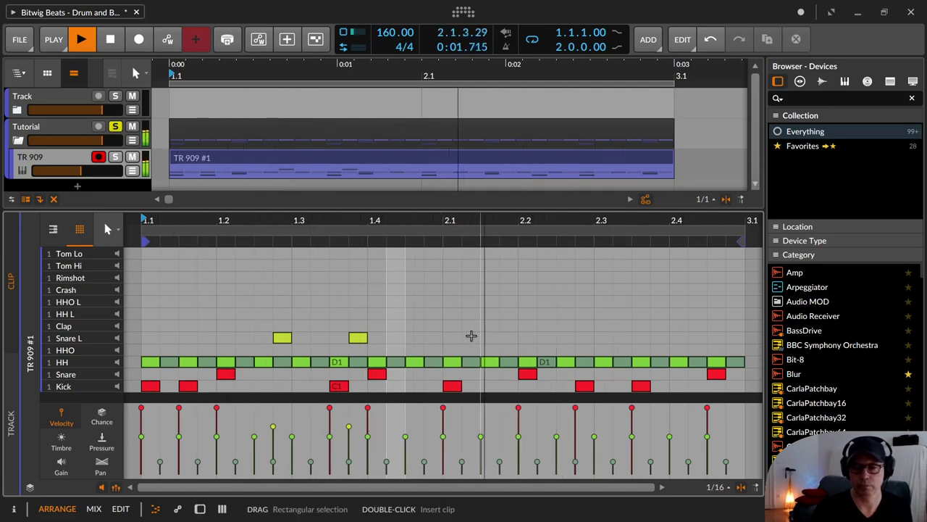
Add Snare L notes in the second bar at 2.1.3 and 2.4.1
key(2)
click(486, 338)
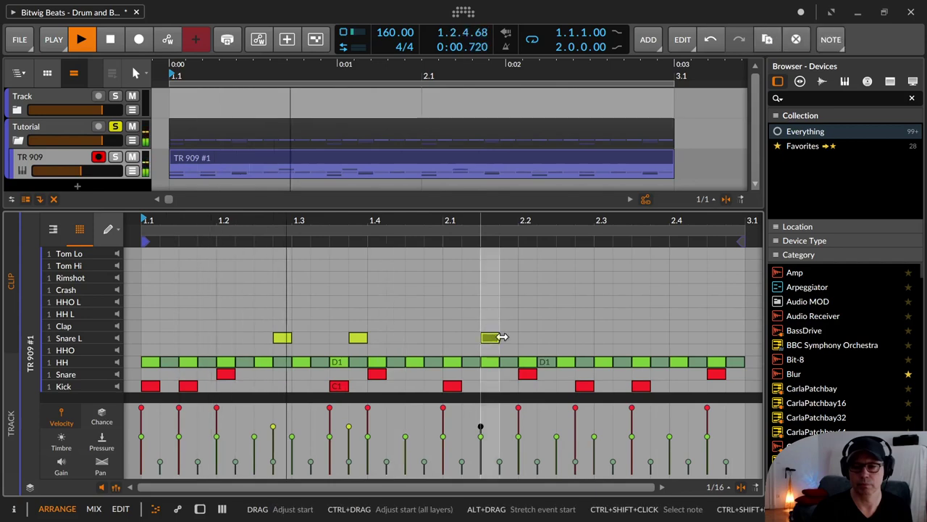
click(680, 338)
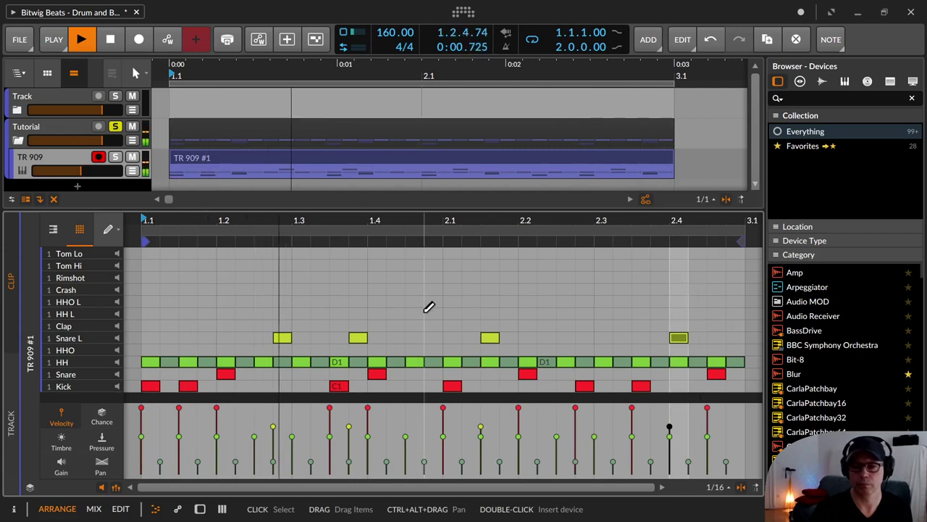
click(106, 226)
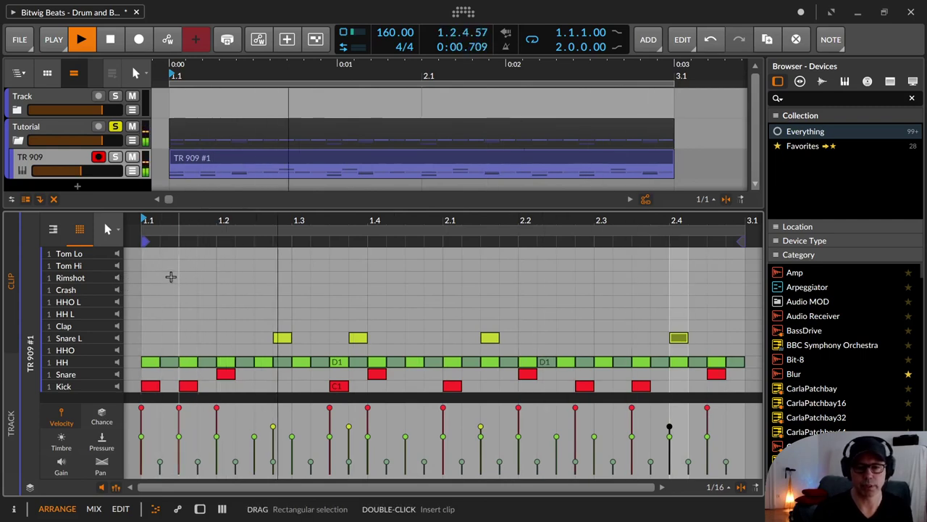
Draw sixteenth Rimshot notes at 1.2.1, 1.2.4, 1.3.3, 1.4.2, 2.1.1, 2.2.1, 2.3.1 and 2.4.1
key(3)
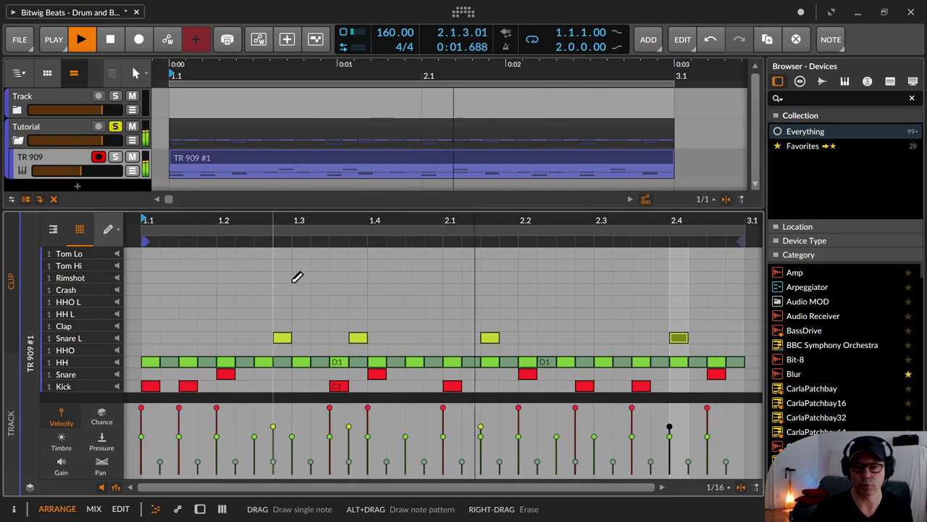
click(226, 278)
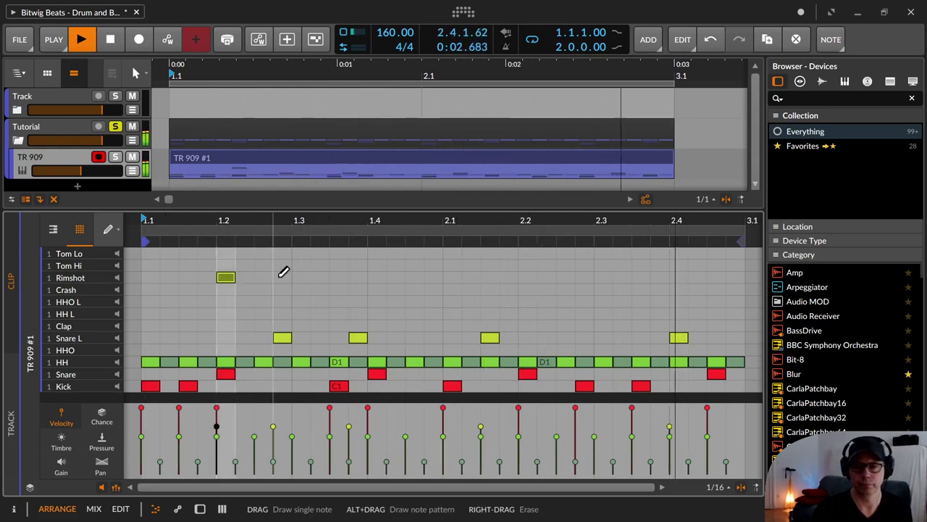
click(281, 277)
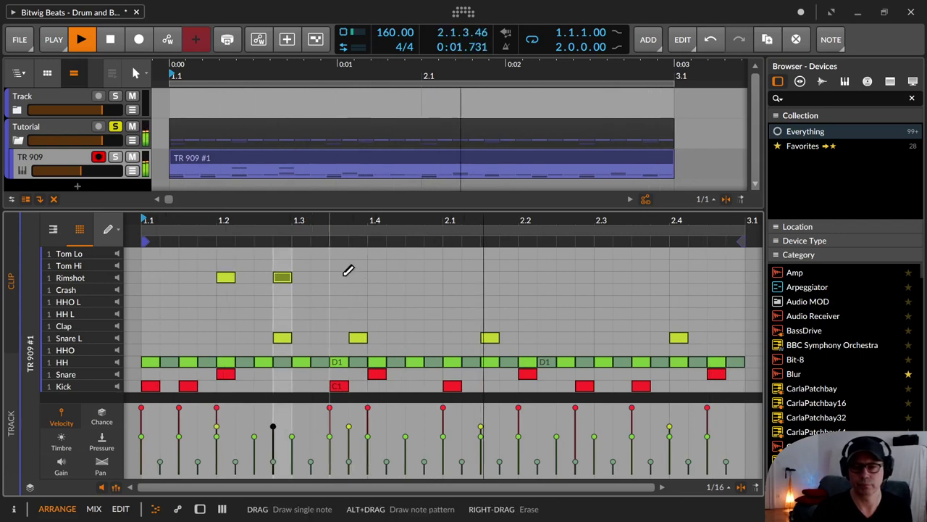
click(339, 278)
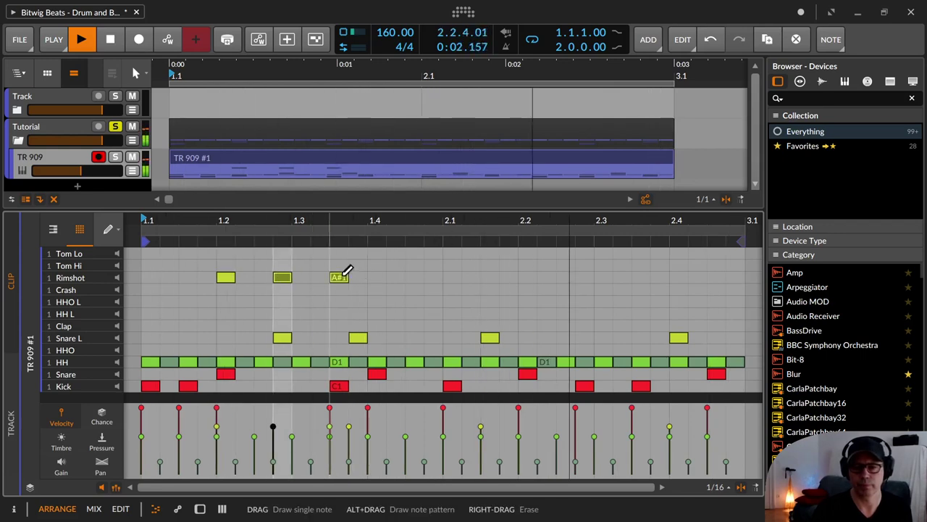
click(397, 277)
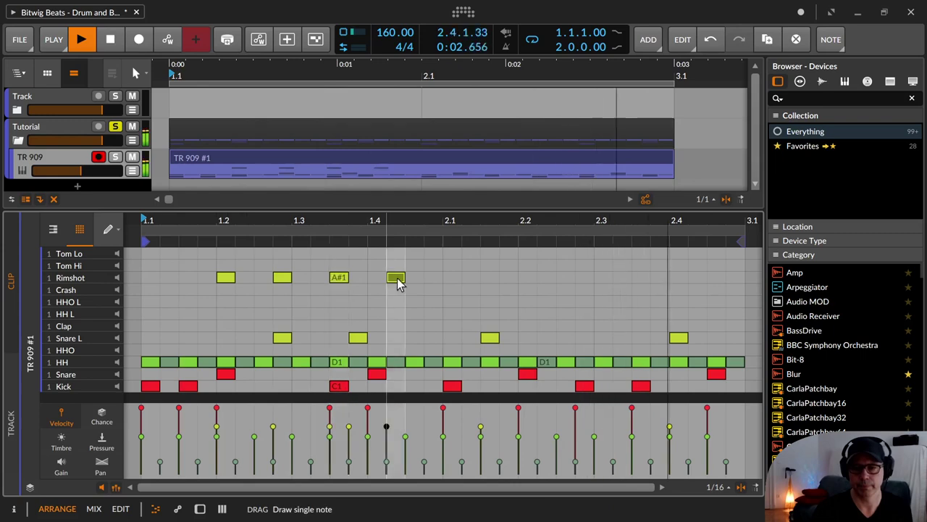
click(453, 276)
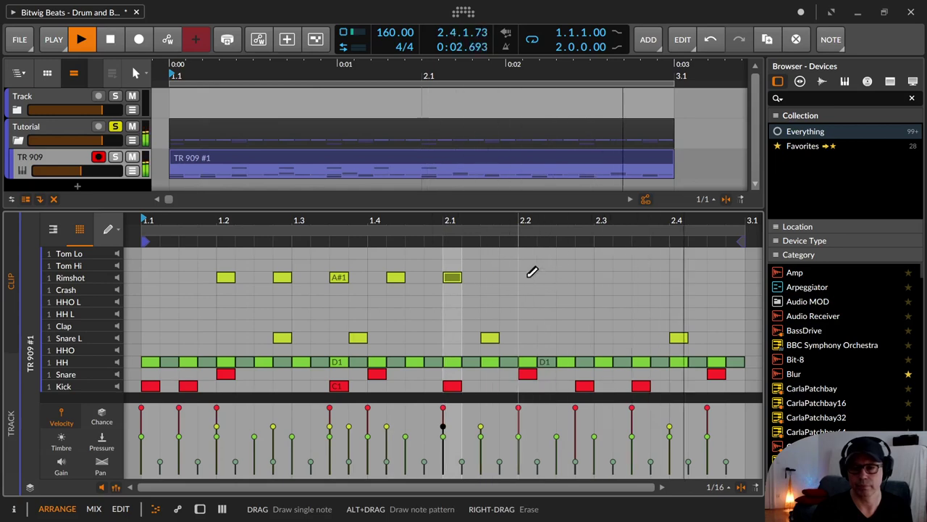
click(528, 277)
click(603, 276)
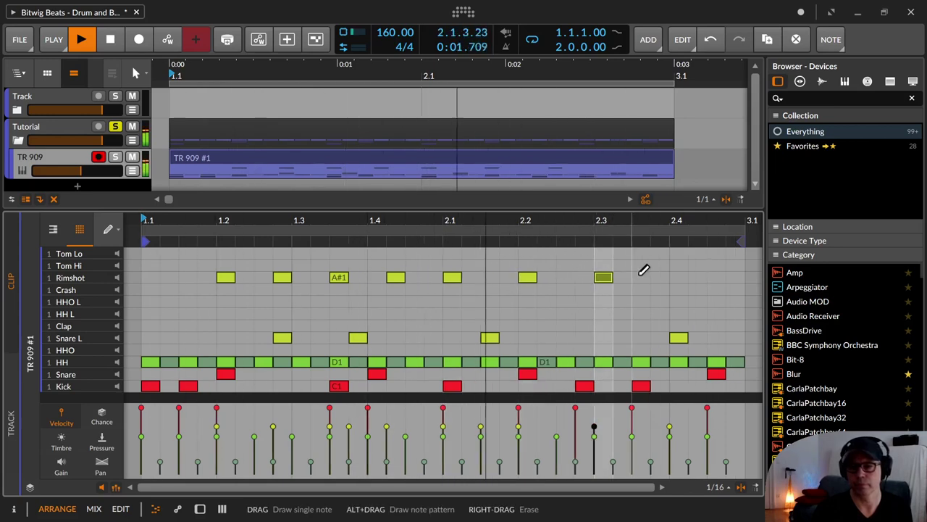
click(679, 278)
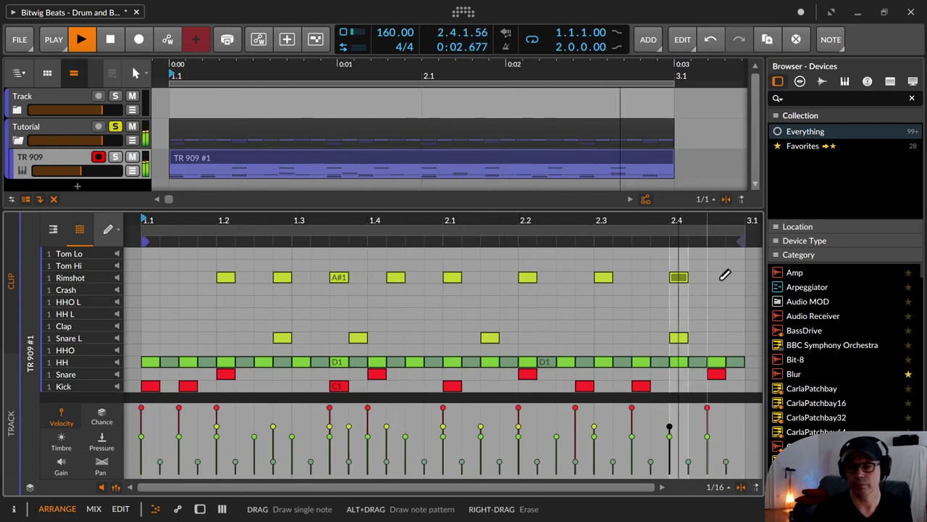
Replace the Rimshot notes at 2.3.1 and 2.4.1 with notes at 2.3.2 and 2.4.3
double_click(684, 274)
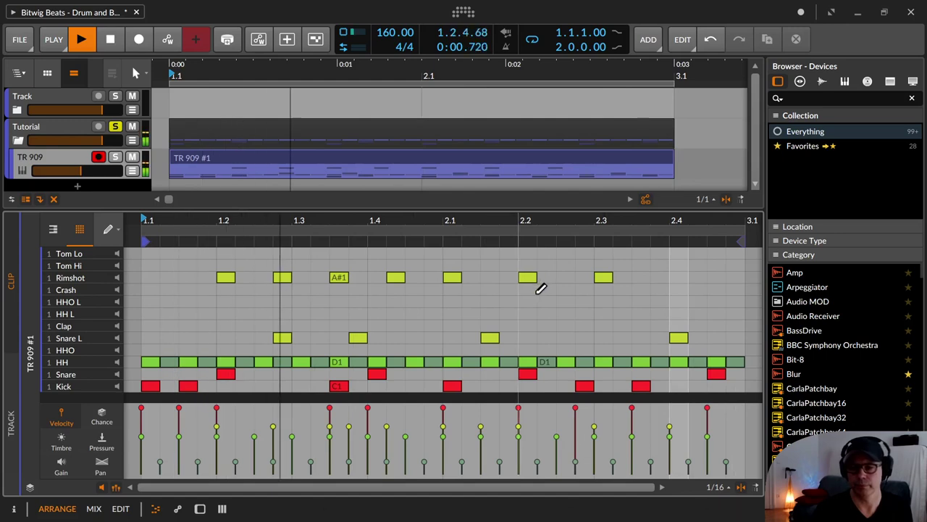
click(606, 281)
drag(619, 279, 638, 280)
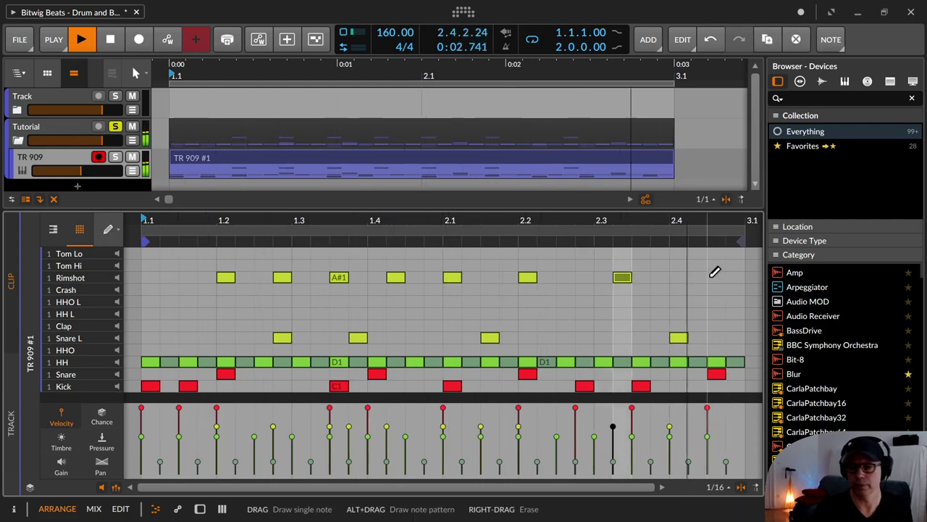
double_click(715, 277)
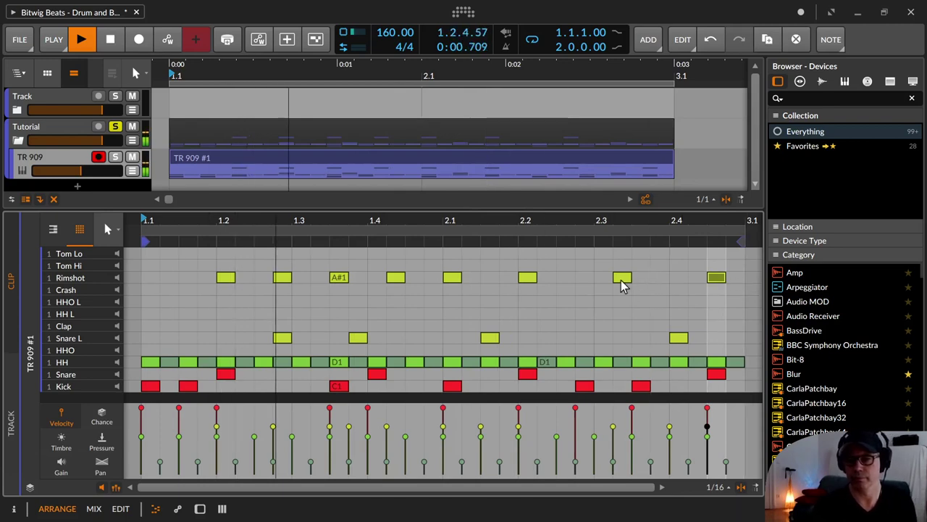
Move the Rimshot note at 2.3.2 to 2.2.4 and replace the one at 2.4.3 with a note at 2.3.3
drag(621, 281, 585, 281)
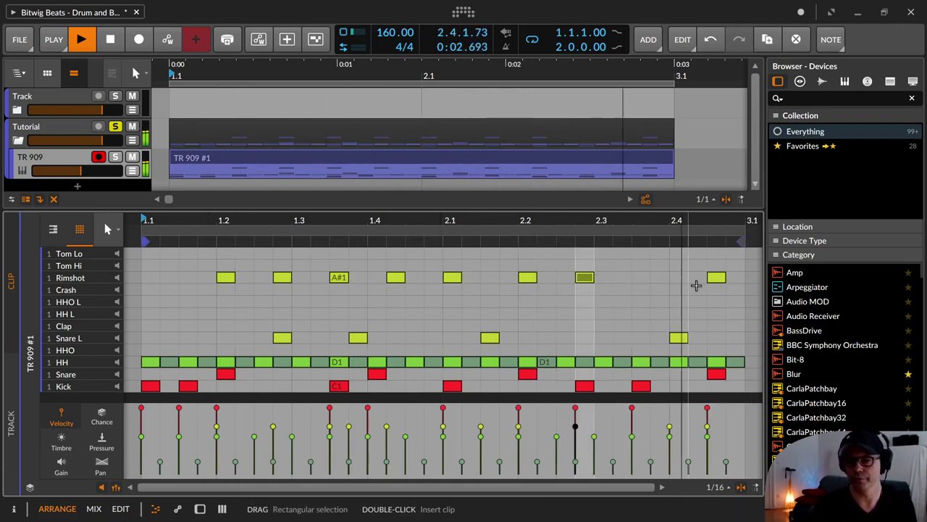
double_click(698, 278)
drag(652, 283, 642, 280)
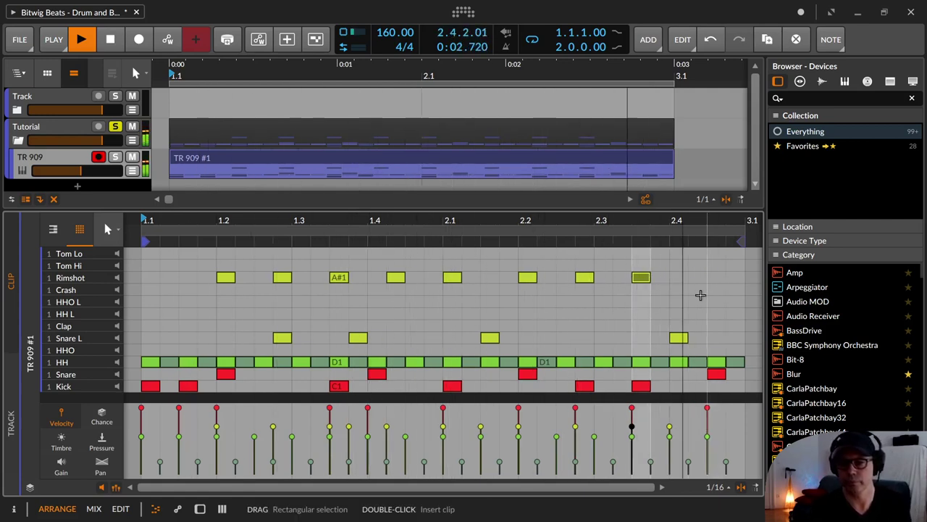
click(76, 283)
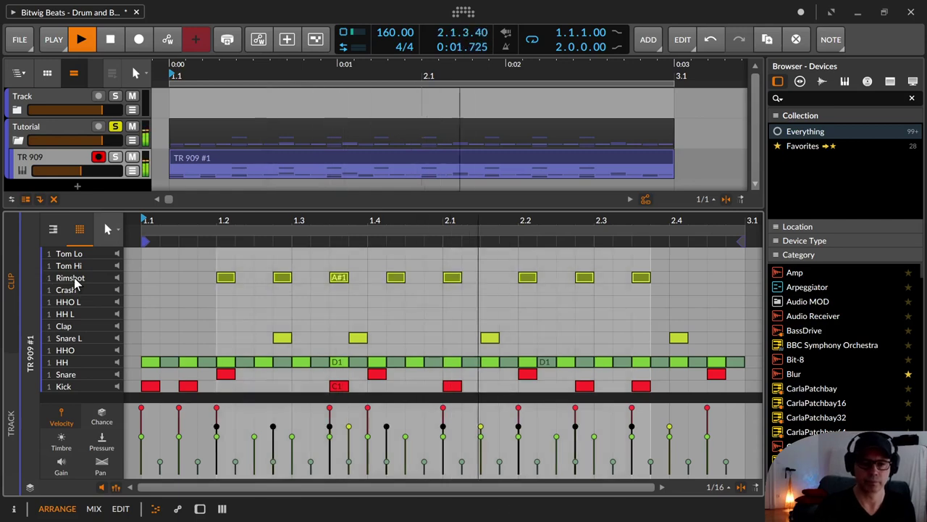
key(2)
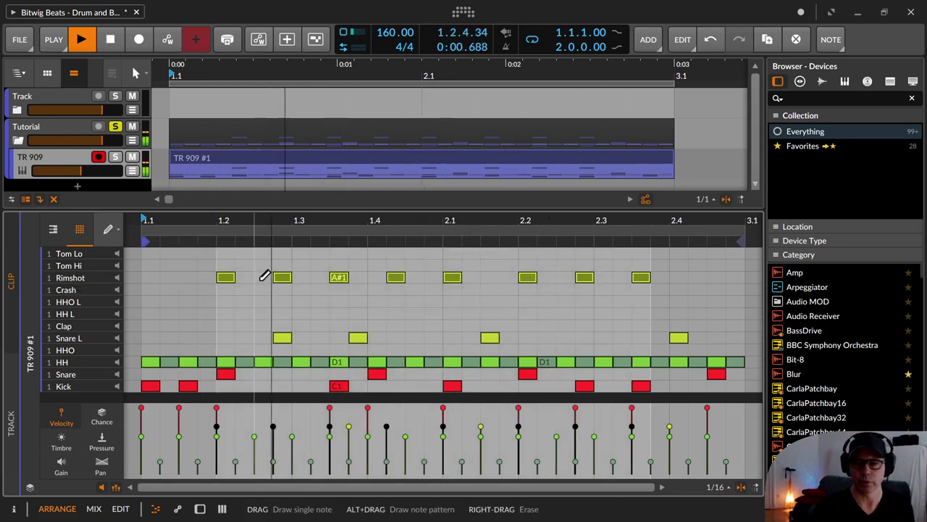
click(262, 280)
key(1)
right_click(265, 278)
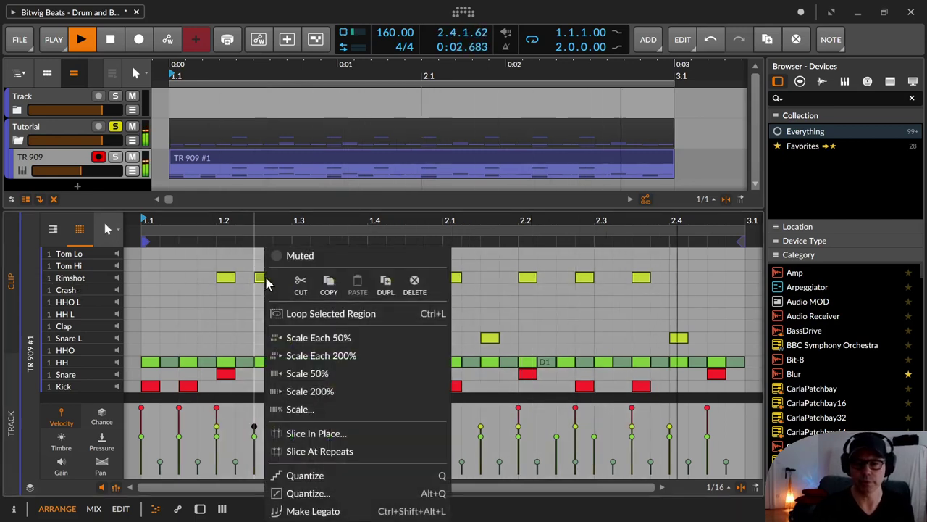
key(Escape)
key(2)
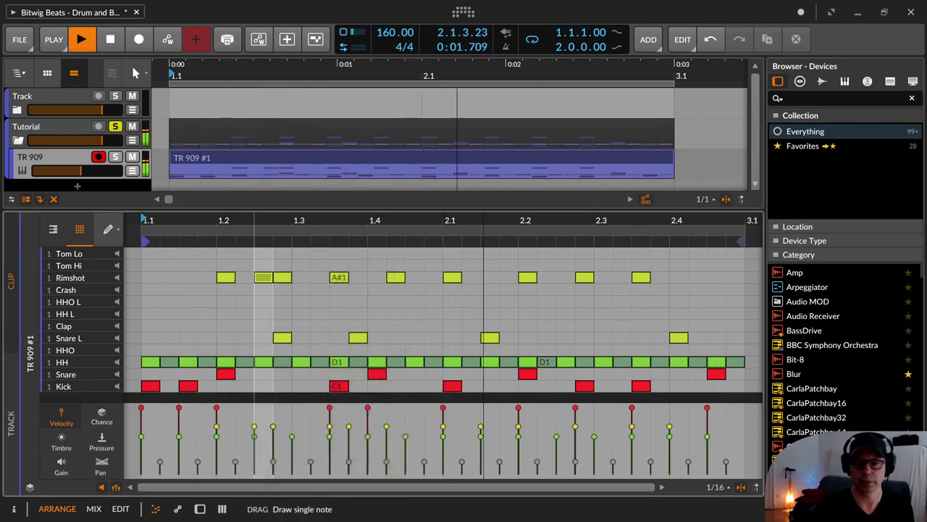
click(265, 280)
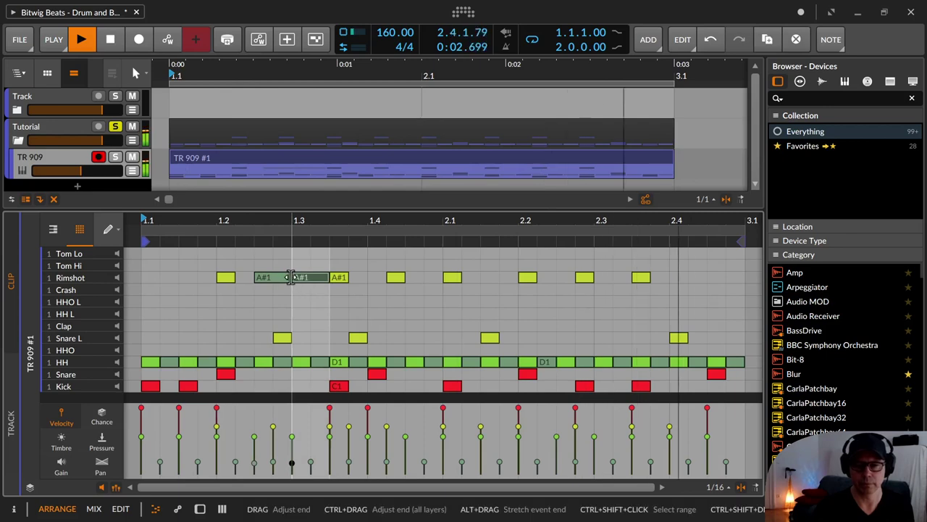
key(ctrl+z)
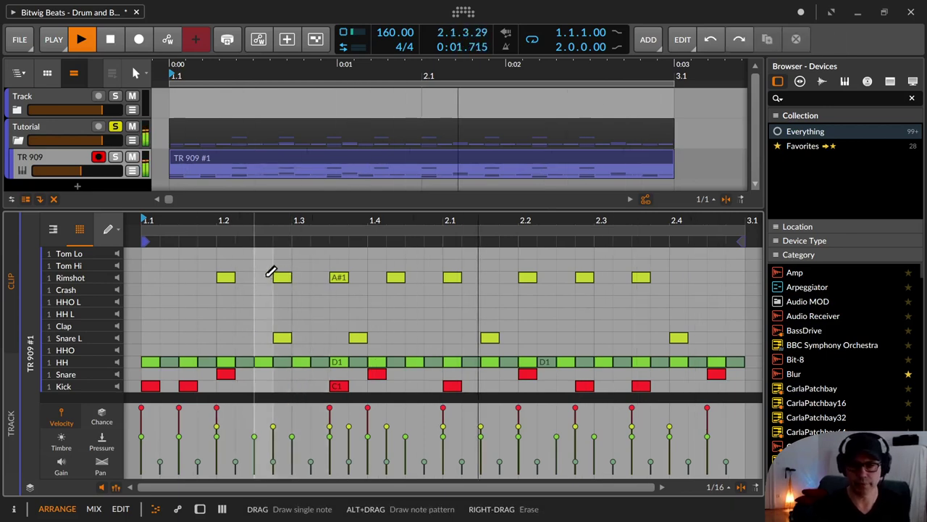
Draw low-velocity sixteenth Rimshot notes at 1.2.3, 1.3.4, 1.4.4, 2.1.4 and 2.3.2
drag(263, 279, 263, 276)
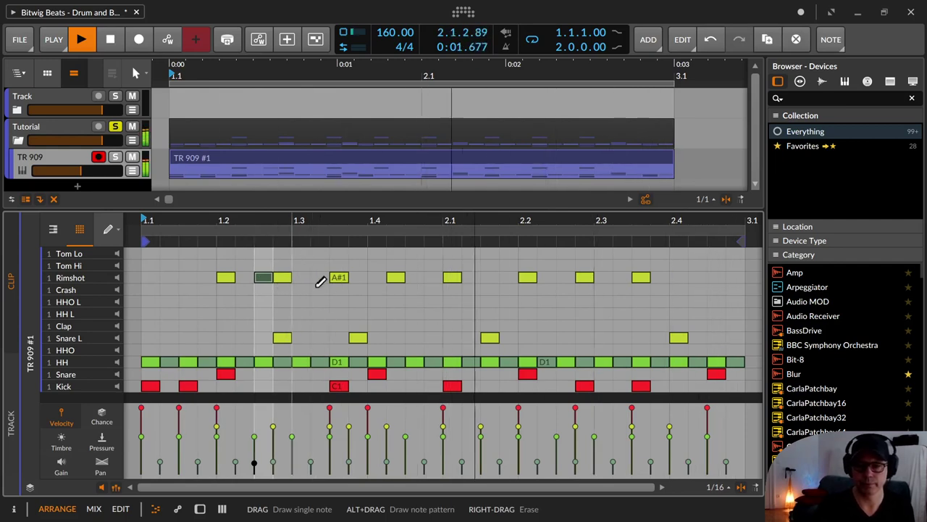
click(357, 278)
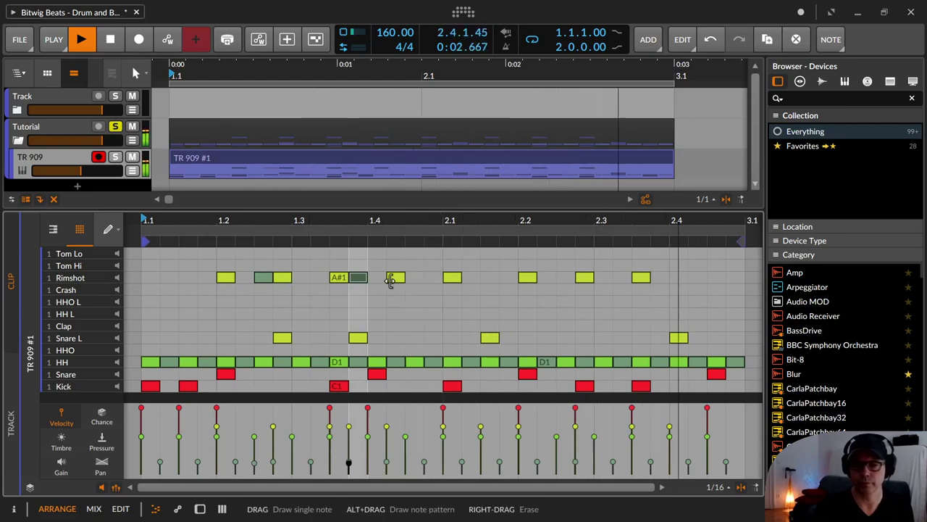
click(433, 278)
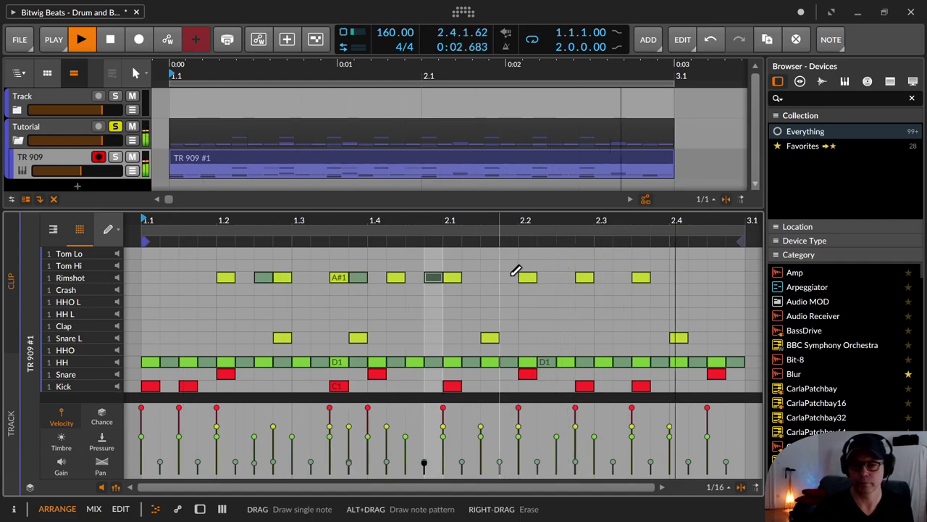
click(511, 277)
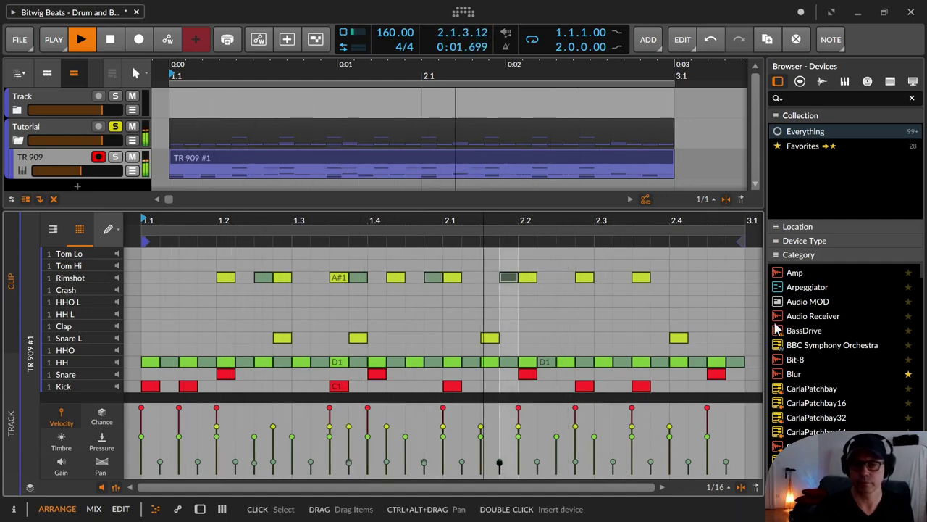
click(621, 277)
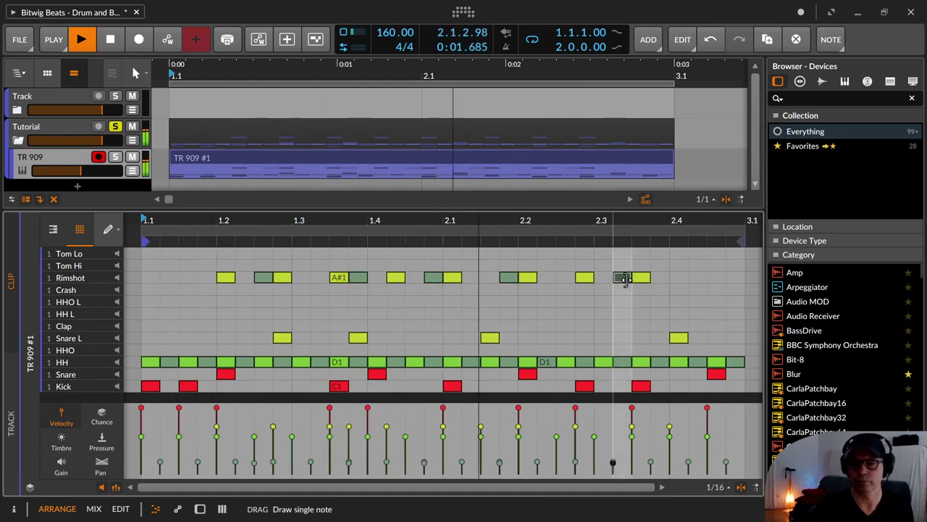
Add low-velocity Rimshot notes at 2.4.2, 2.4.4 and 1.1.2, leaving no Rimshot note at 2.4.3
click(713, 276)
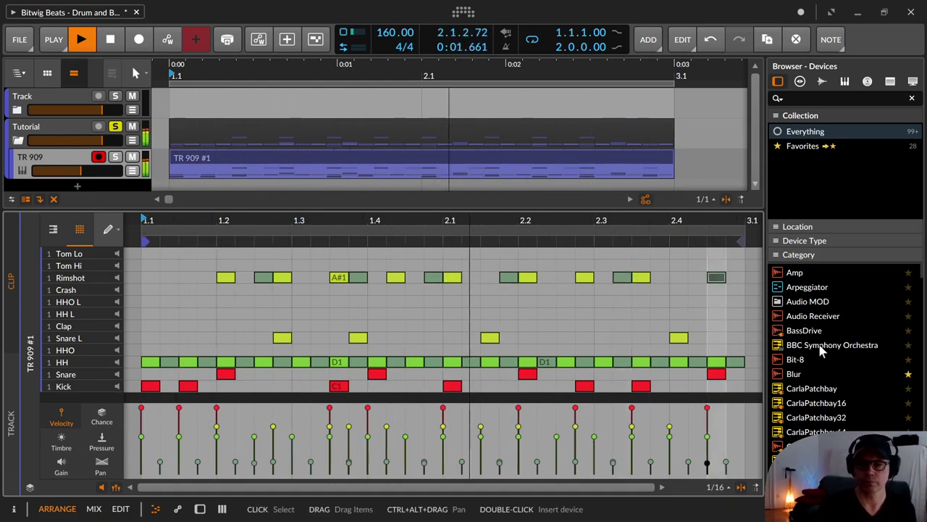
click(699, 281)
click(716, 279)
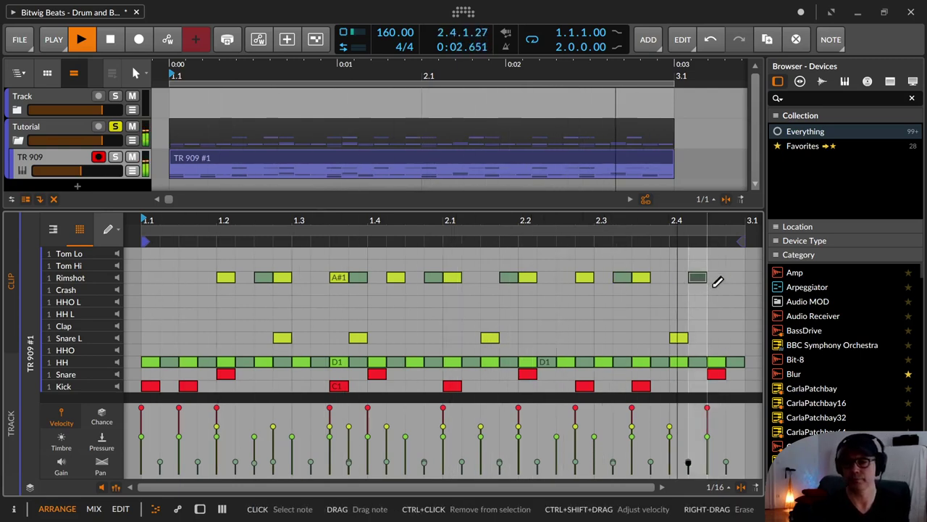
click(733, 277)
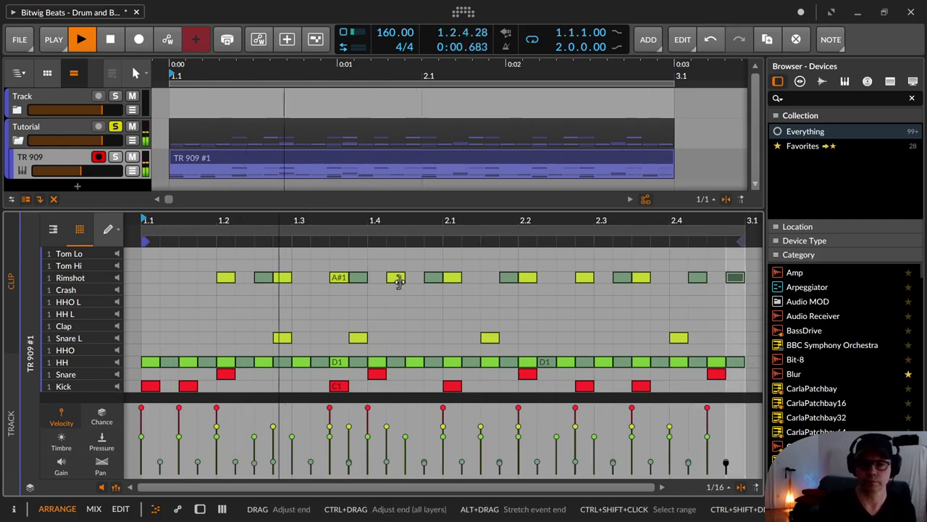
click(168, 277)
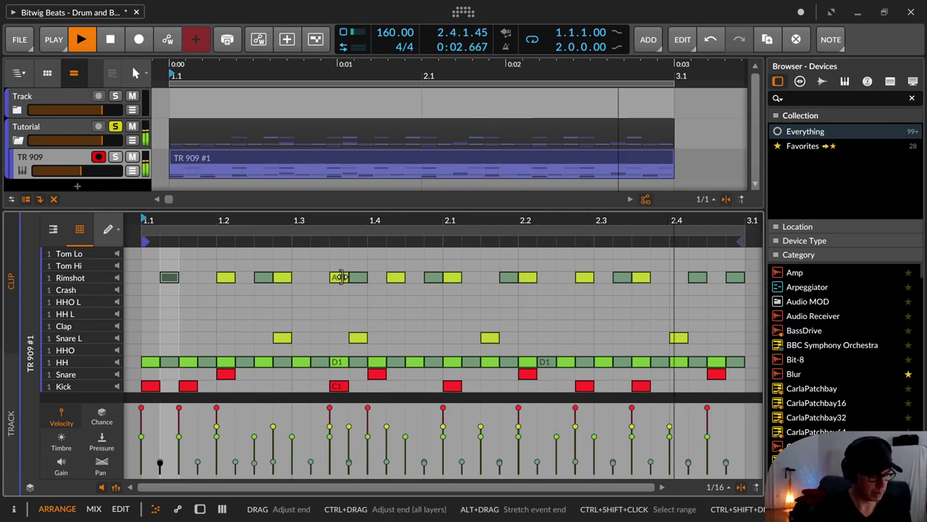
Select all Rimshot, Snare L and HH notes and toggle their mute to compare the beat with and without them
key(1)
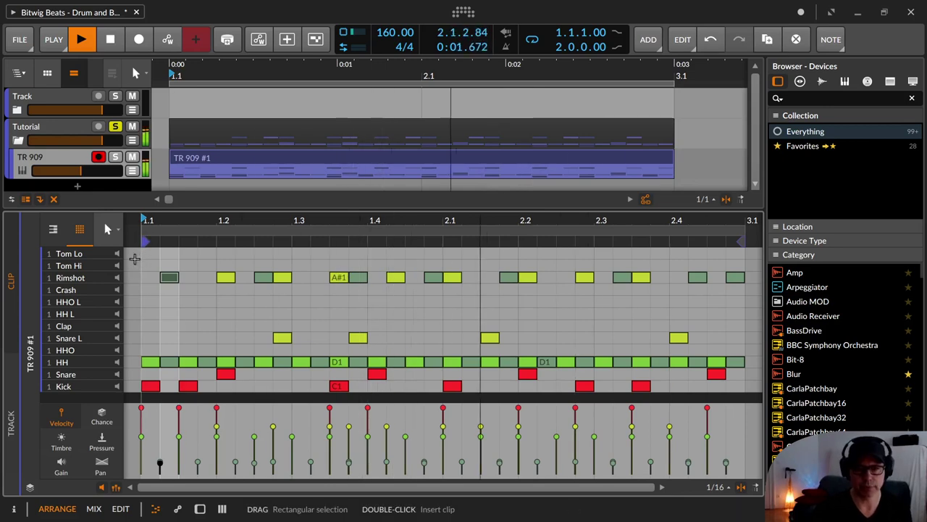
drag(137, 261, 746, 355)
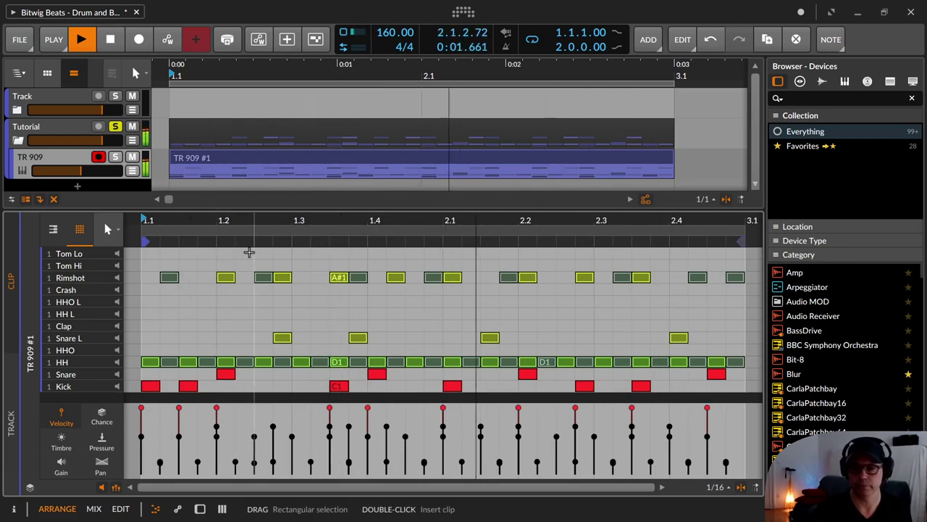
key(alt+m)
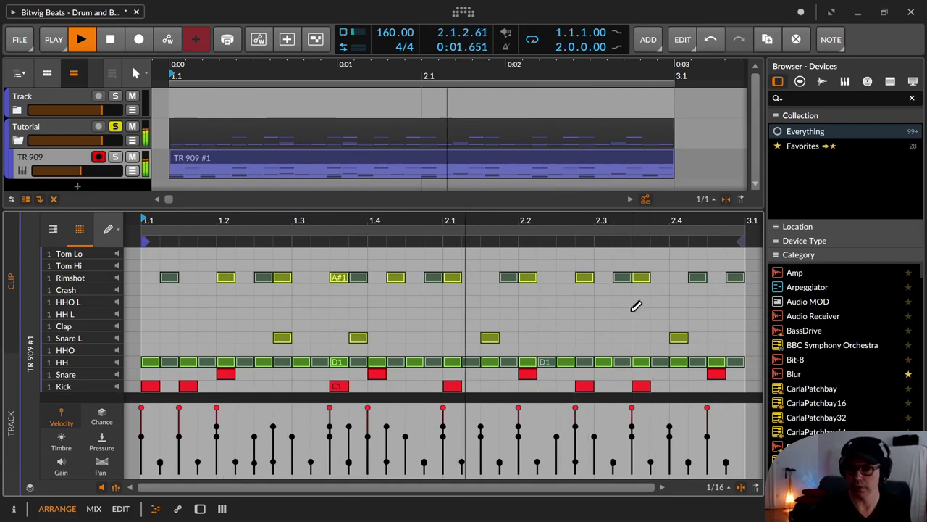
Try a louder Crash note from 2.4.3 to the clip's end, adjust its velocity, and remove it again
key(2)
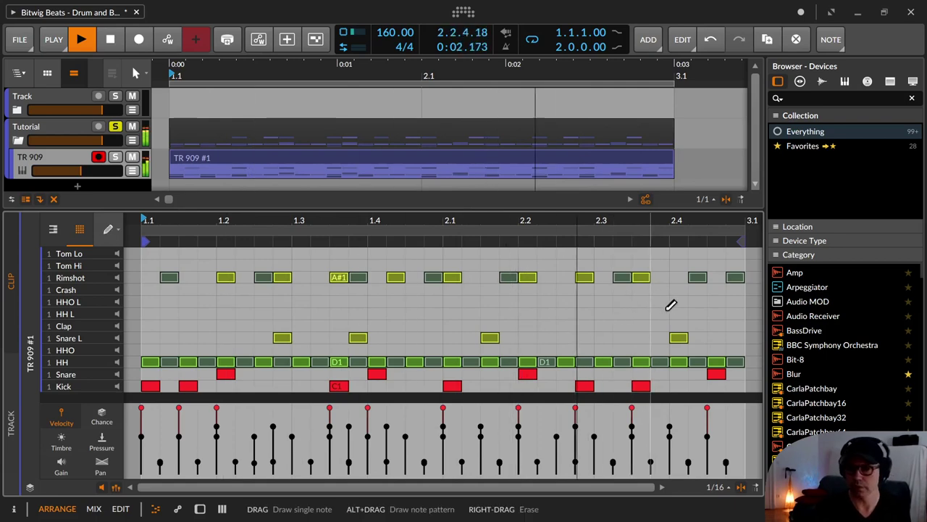
click(715, 313)
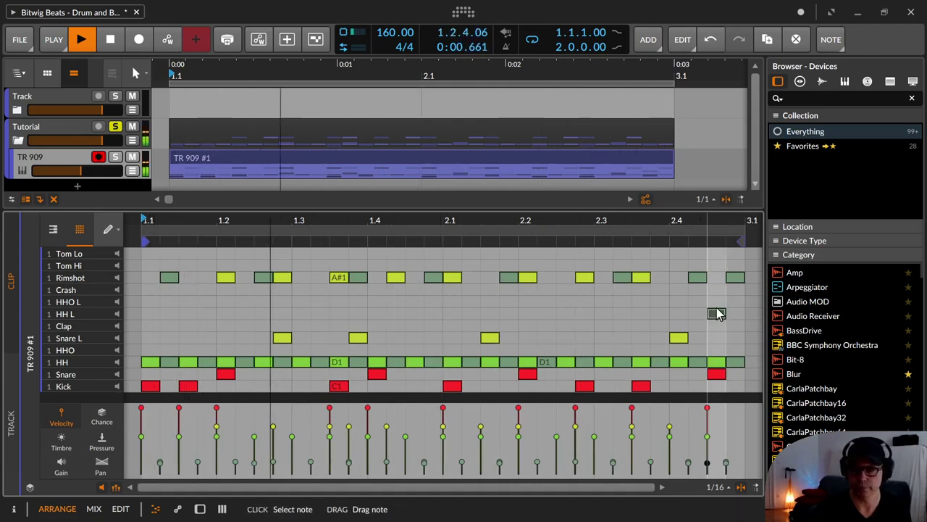
drag(716, 315, 714, 289)
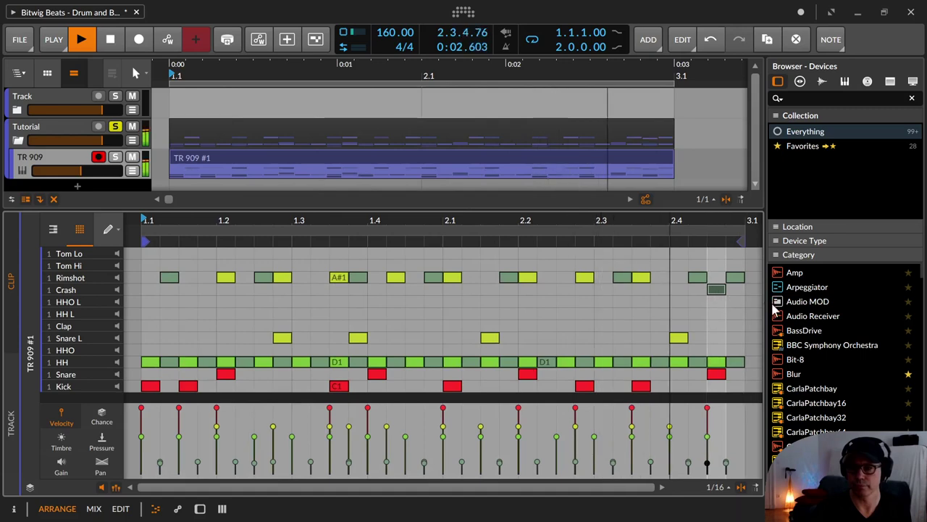
drag(711, 459, 709, 414)
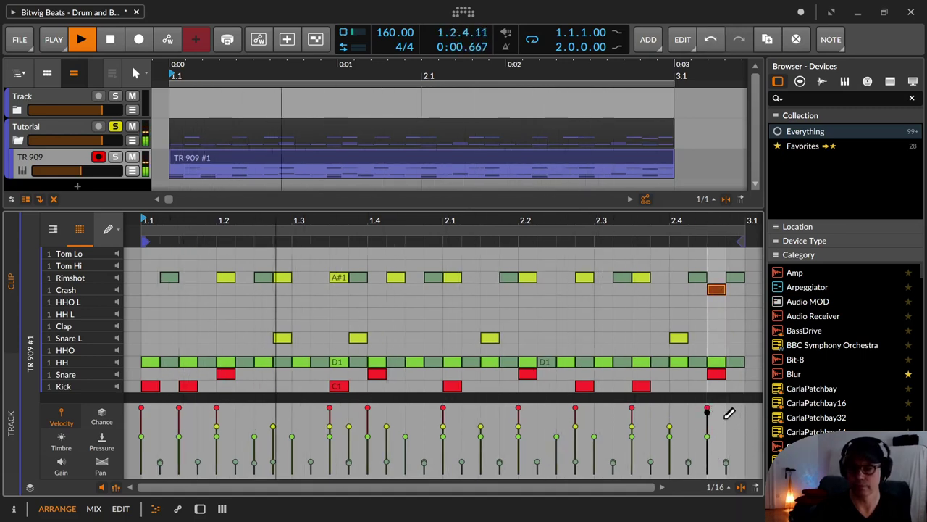
drag(721, 290, 746, 290)
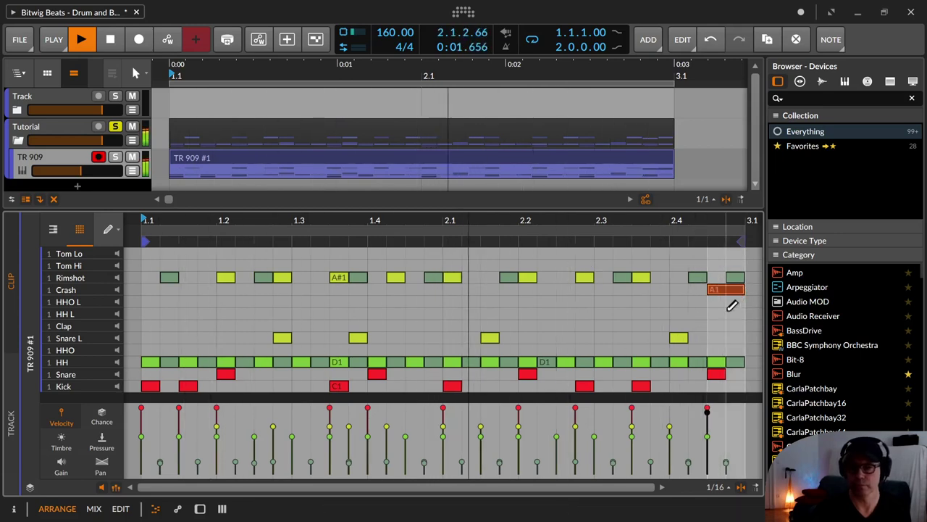
drag(709, 410, 709, 424)
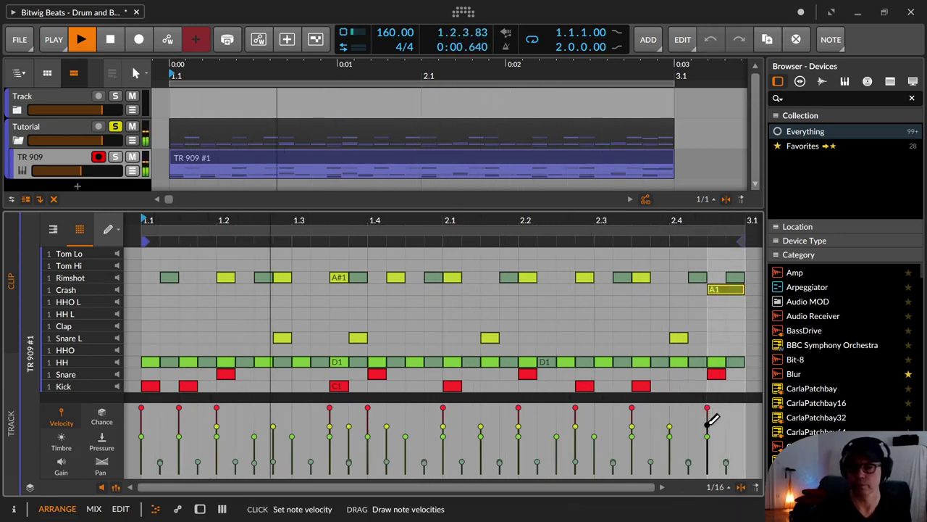
double_click(724, 288)
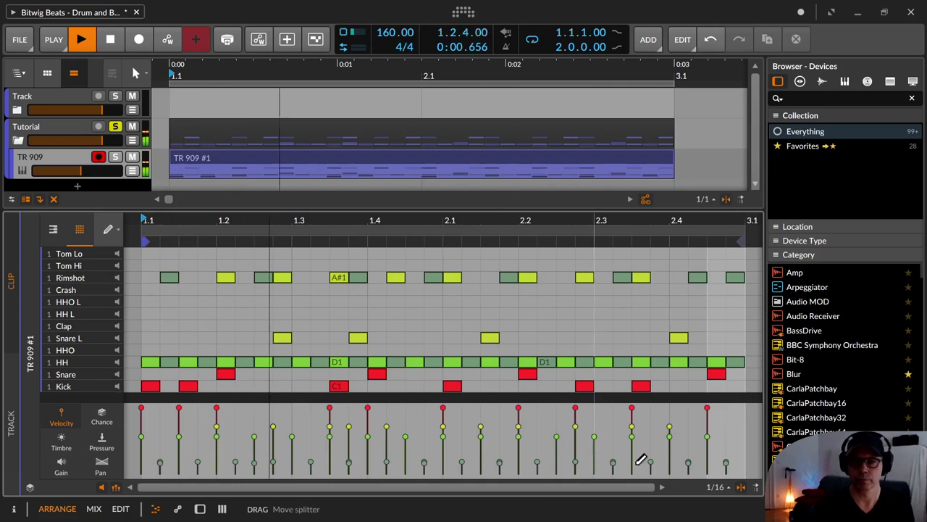
Stop playback and delete the Kick notes at 1.1.3 and 2.2.4
key(space)
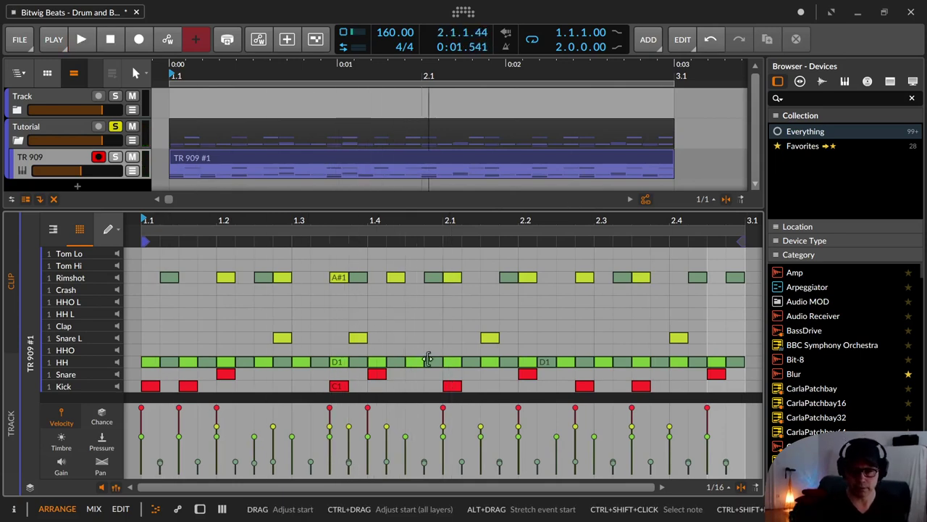
click(188, 386)
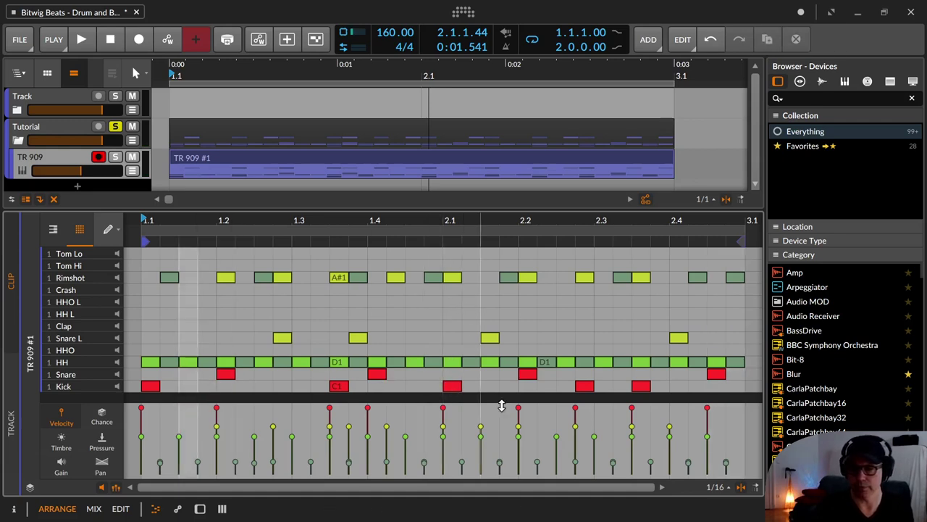
click(586, 385)
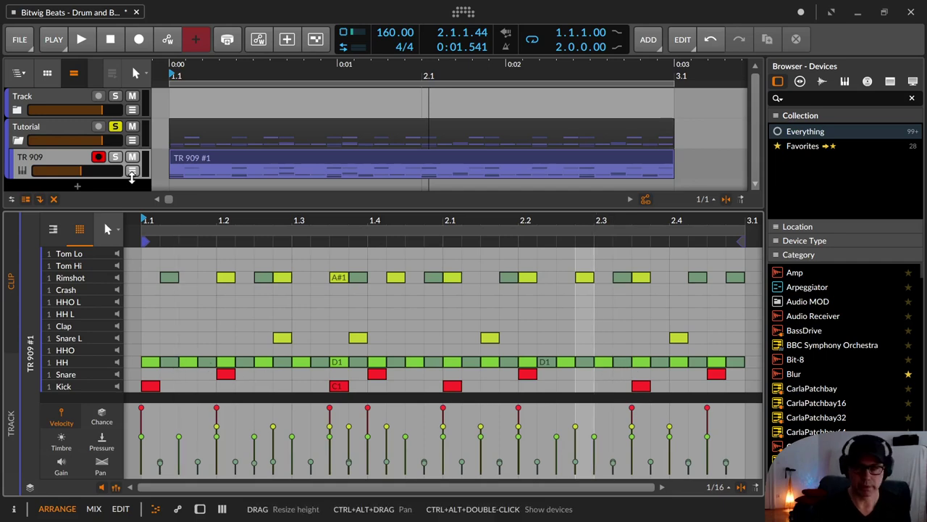
Mute all Rimshot, Snare L and HH notes and briefly play the bare kick and snare pattern
key(1)
drag(134, 259, 759, 360)
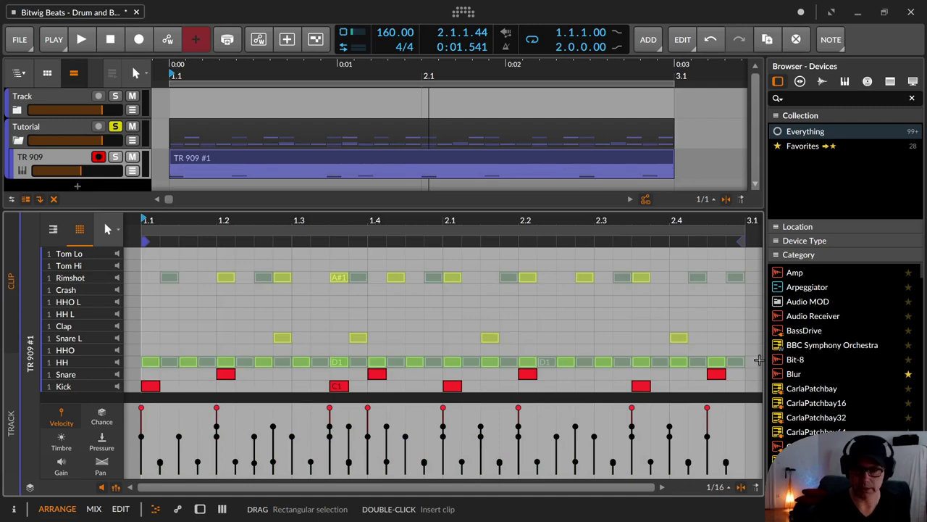
key(space)
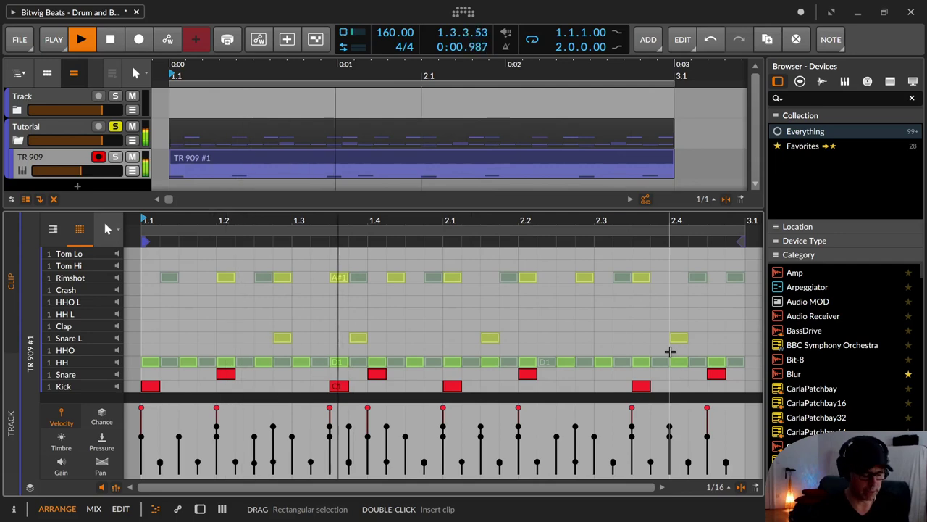
key(space)
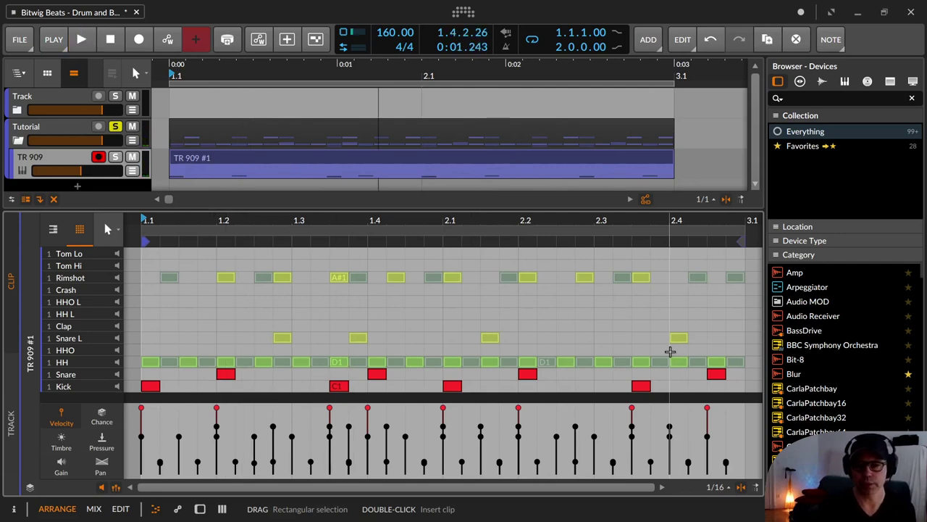